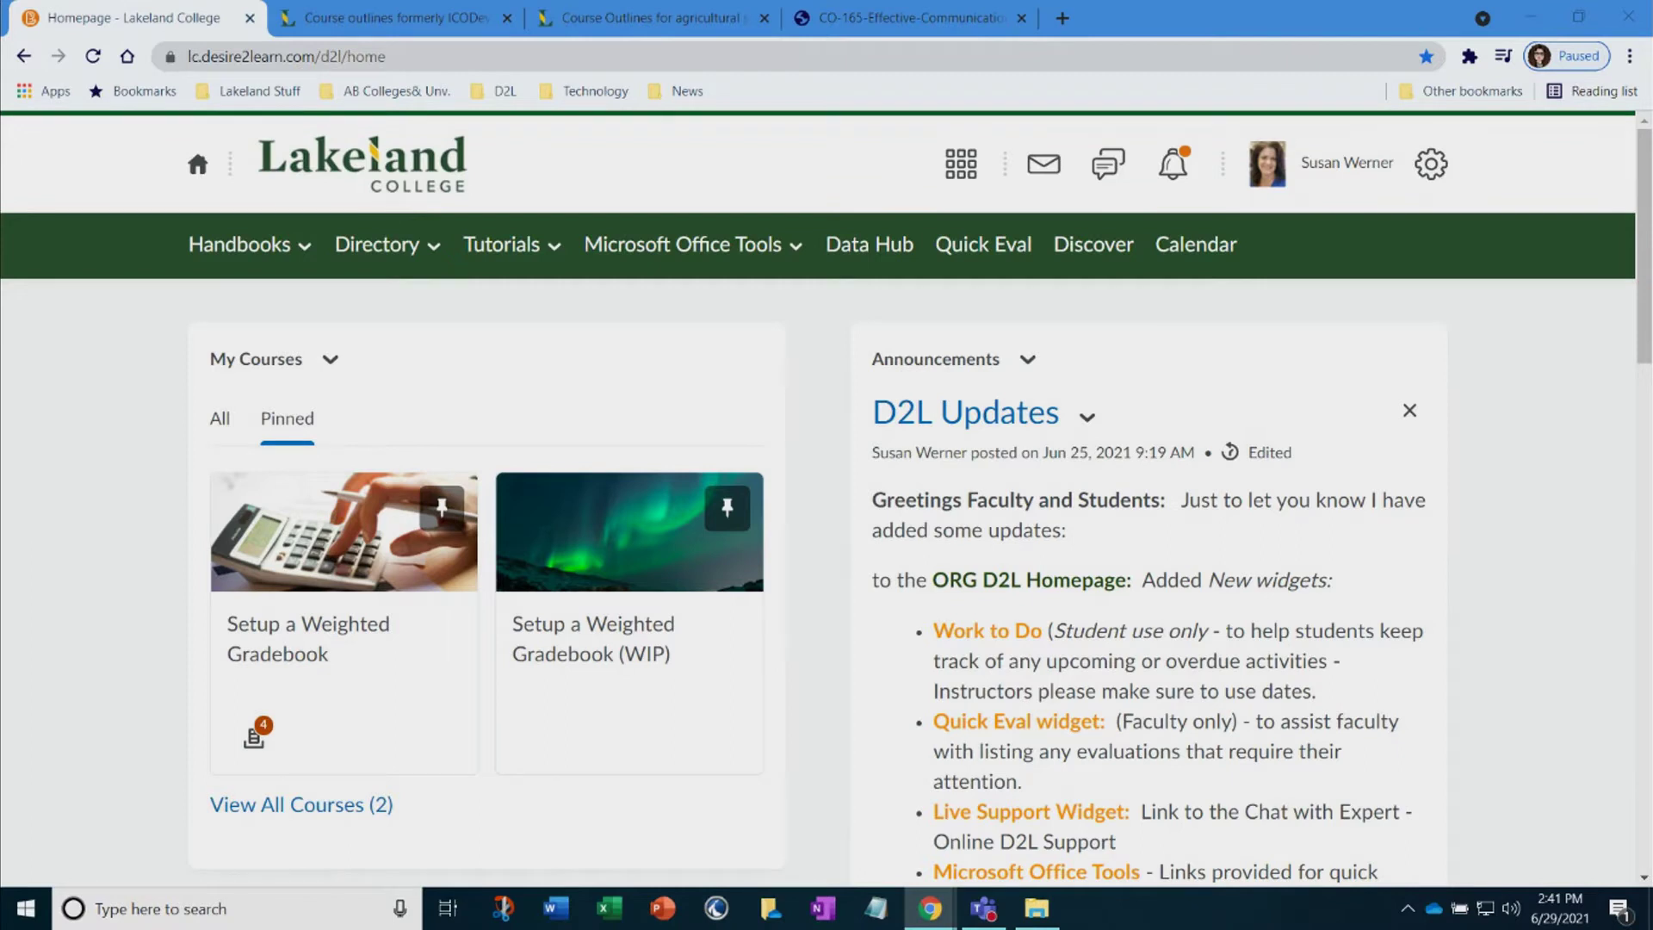
- Open the Setup a Weighted Gradebook course's grades and examine the listed grade items, categories and their weights
click(301, 639)
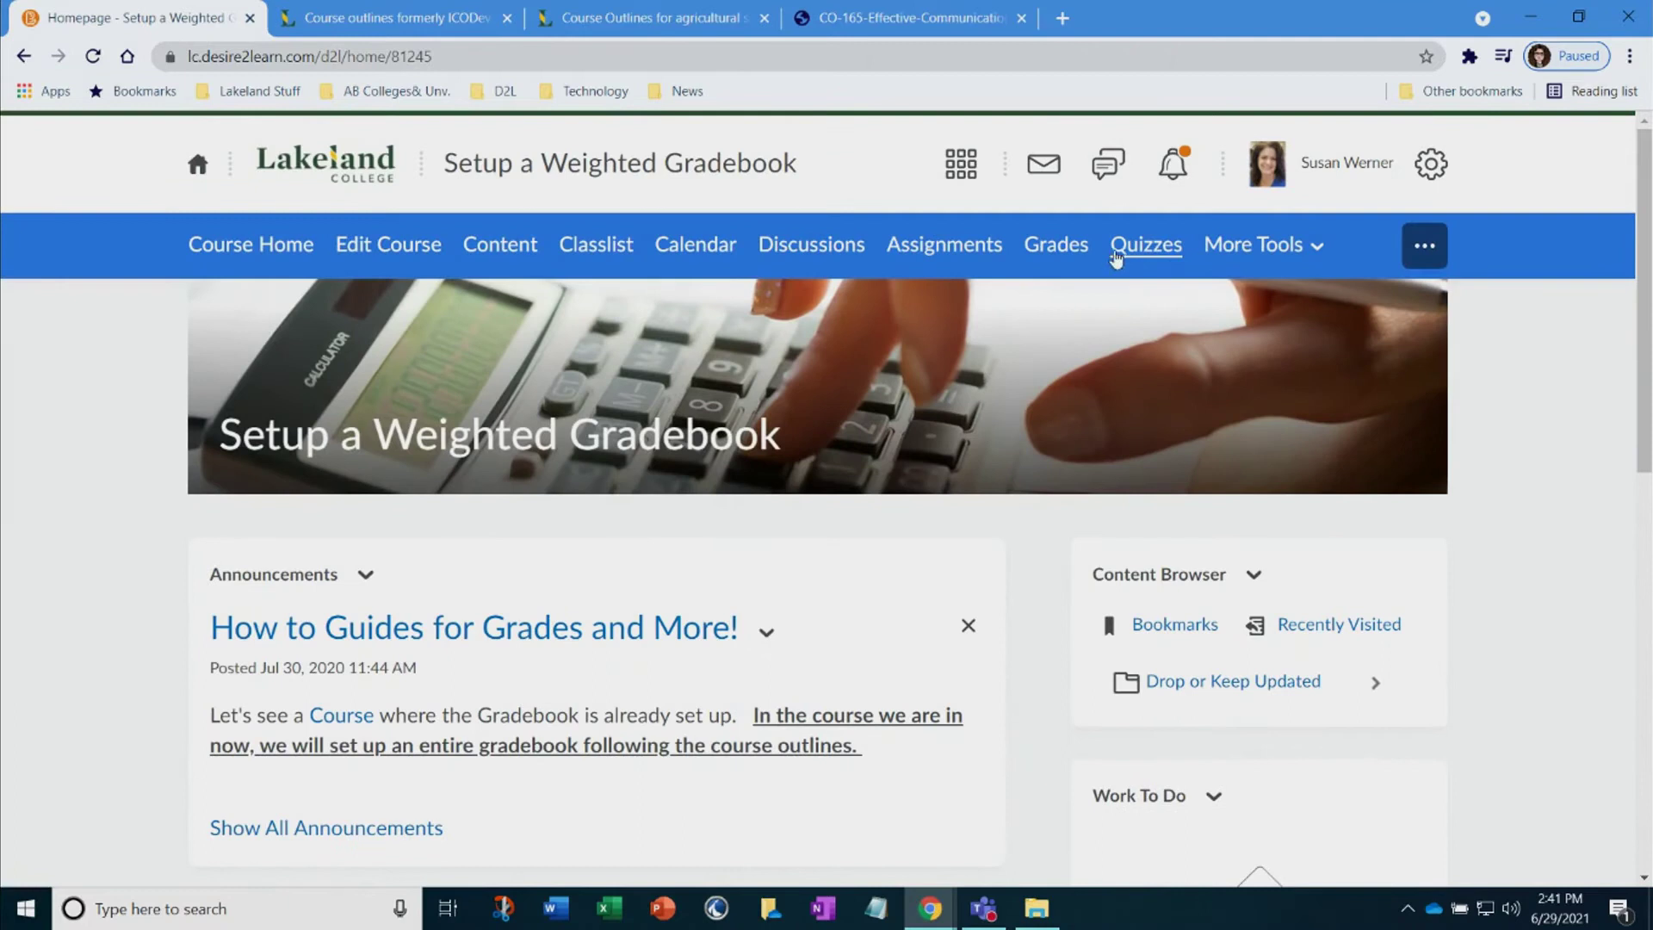
click(1076, 252)
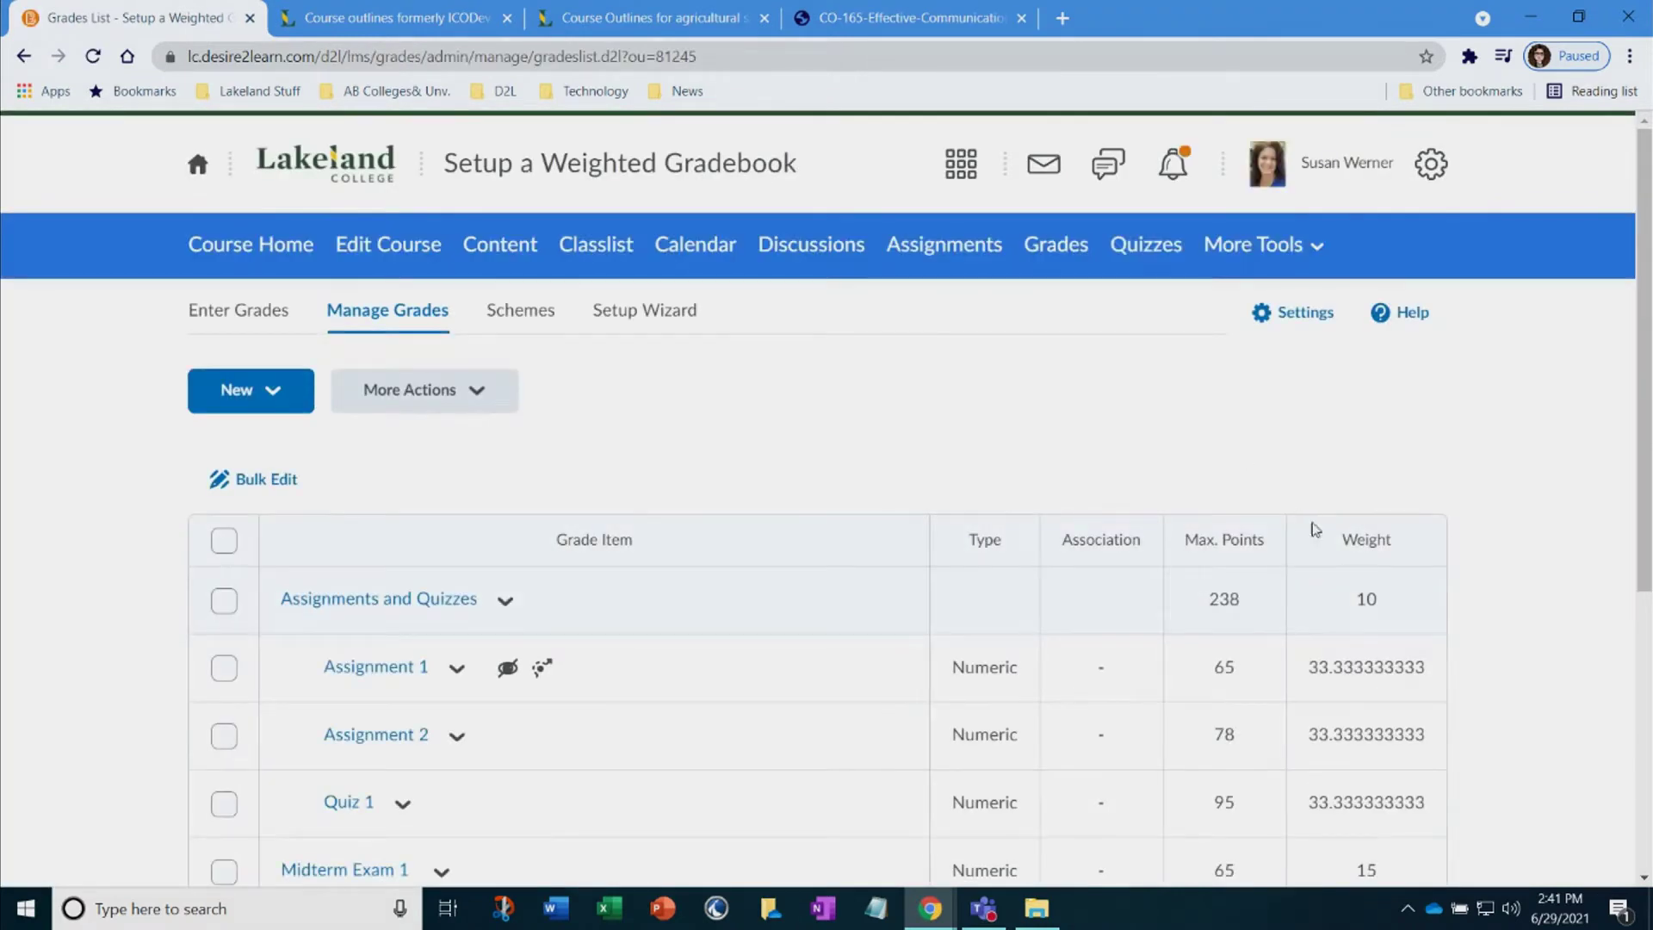
scroll(1446, 490, down, 5)
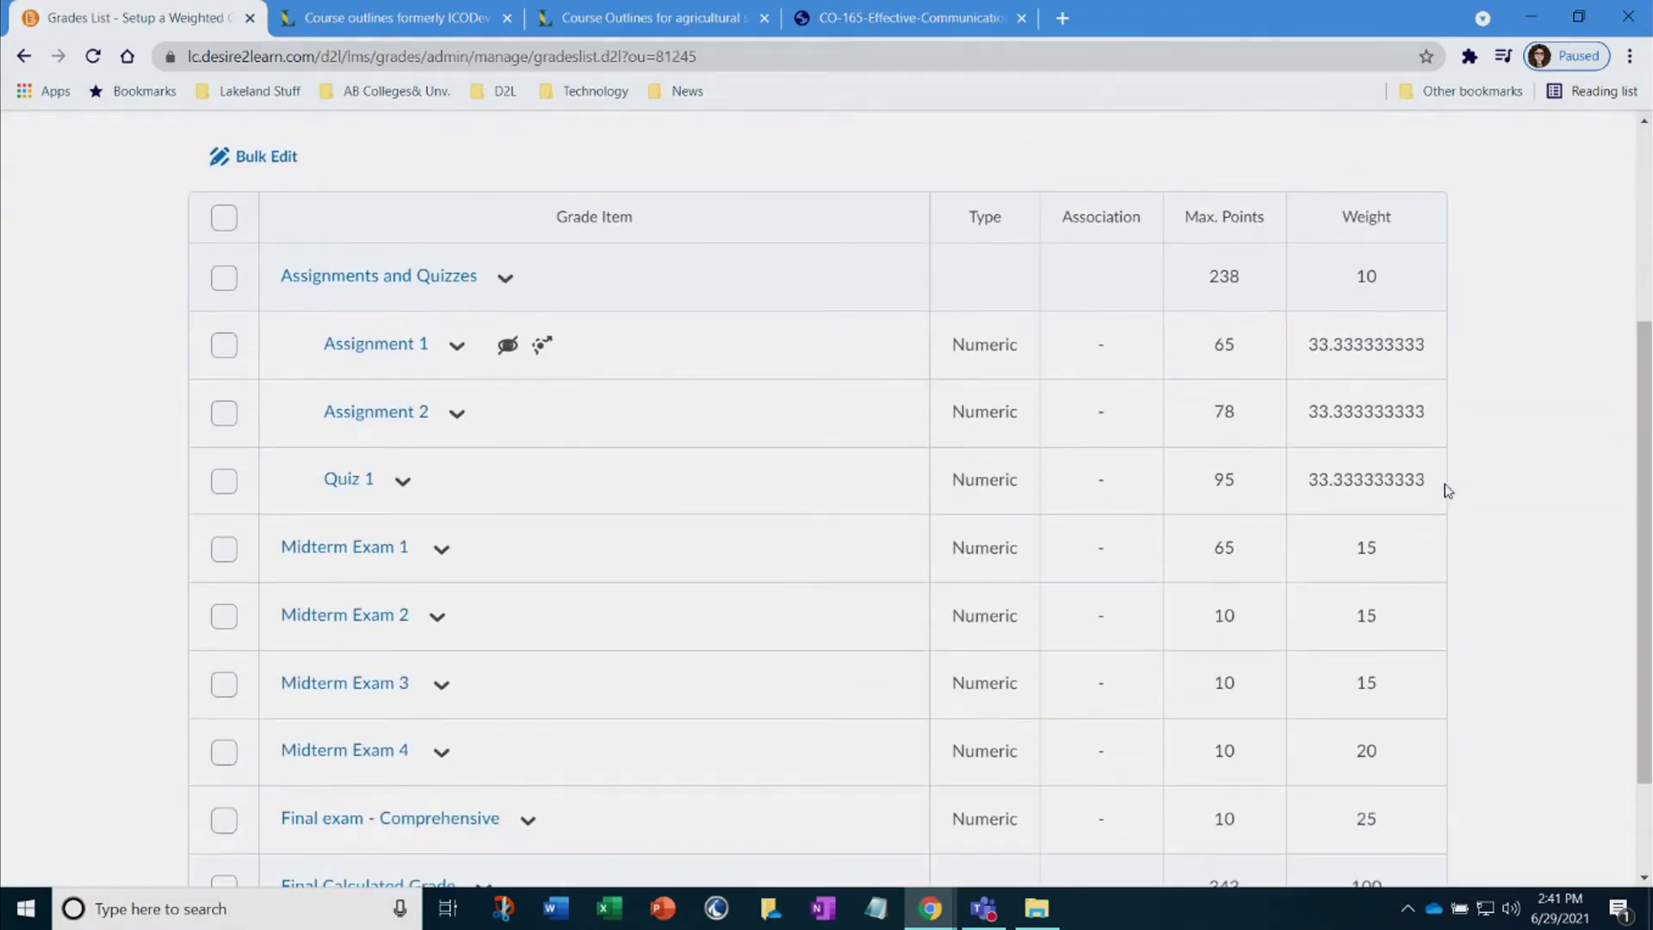
scroll(1446, 491, up, 1)
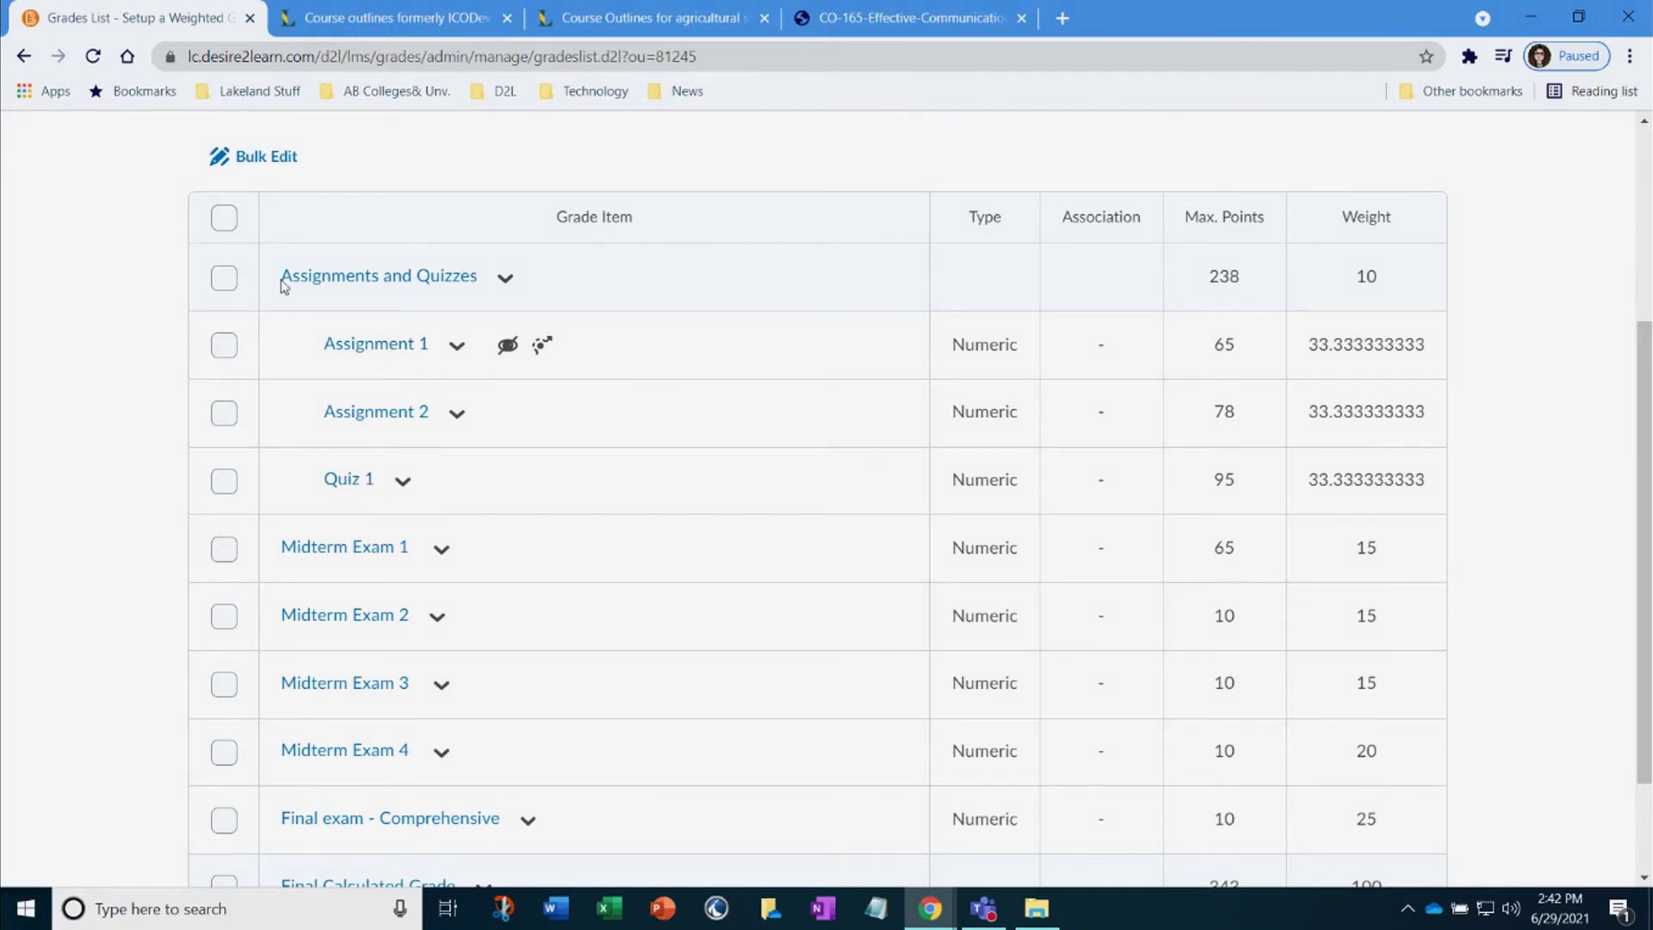
scroll(343, 371, down, 2)
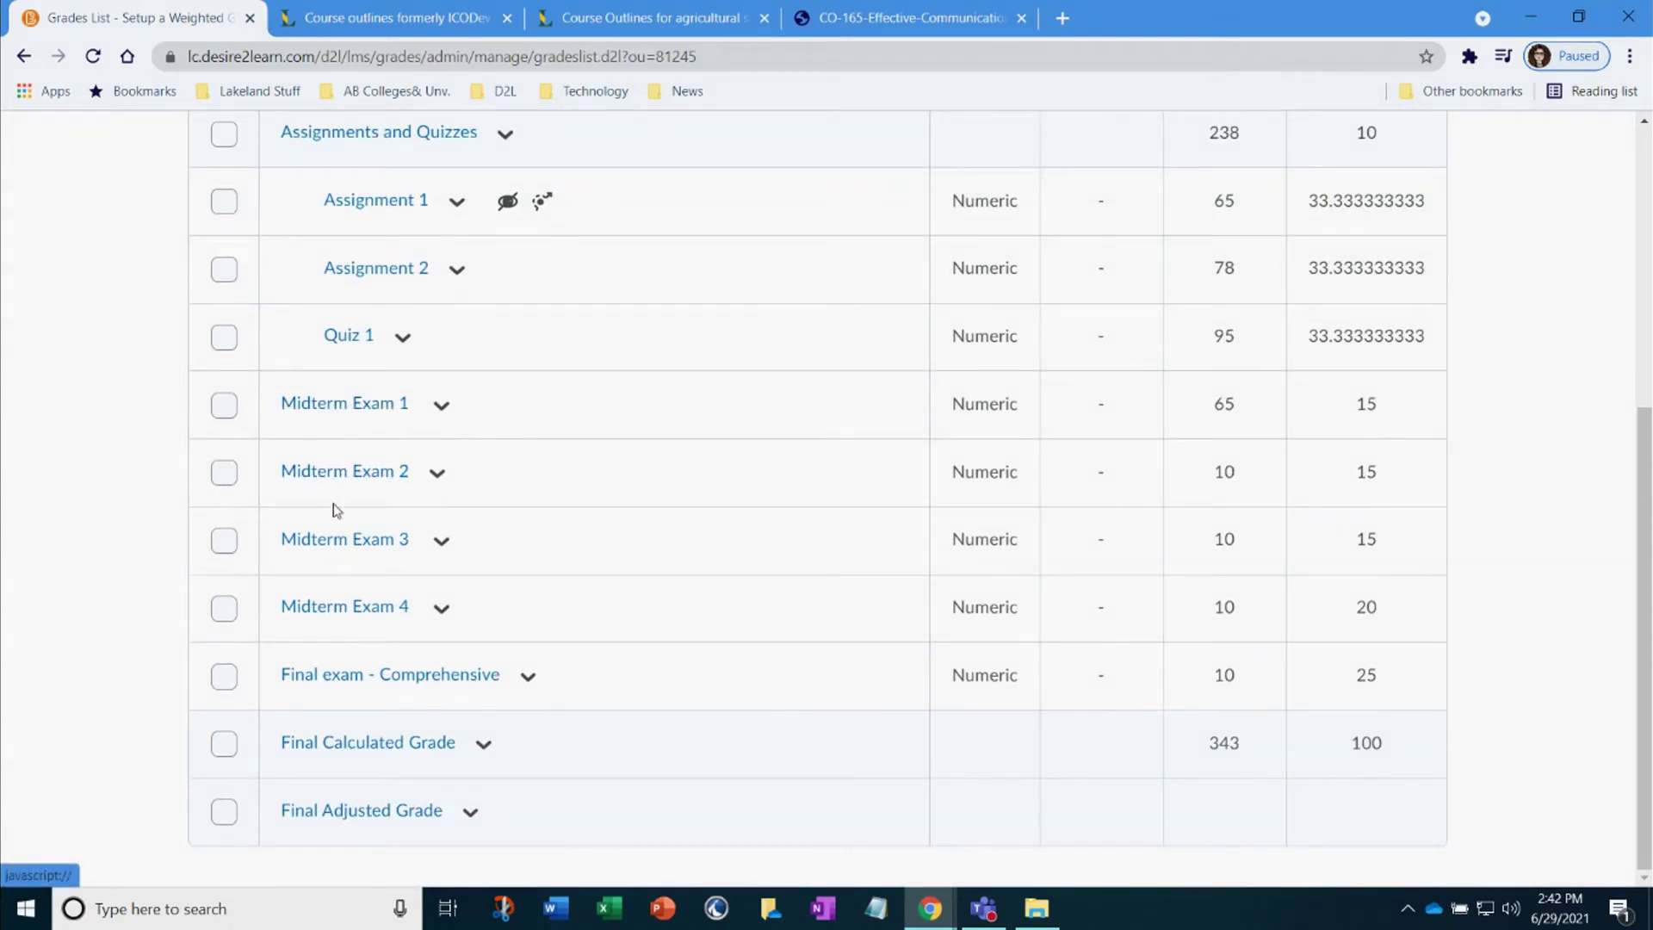
scroll(338, 605, up, 1)
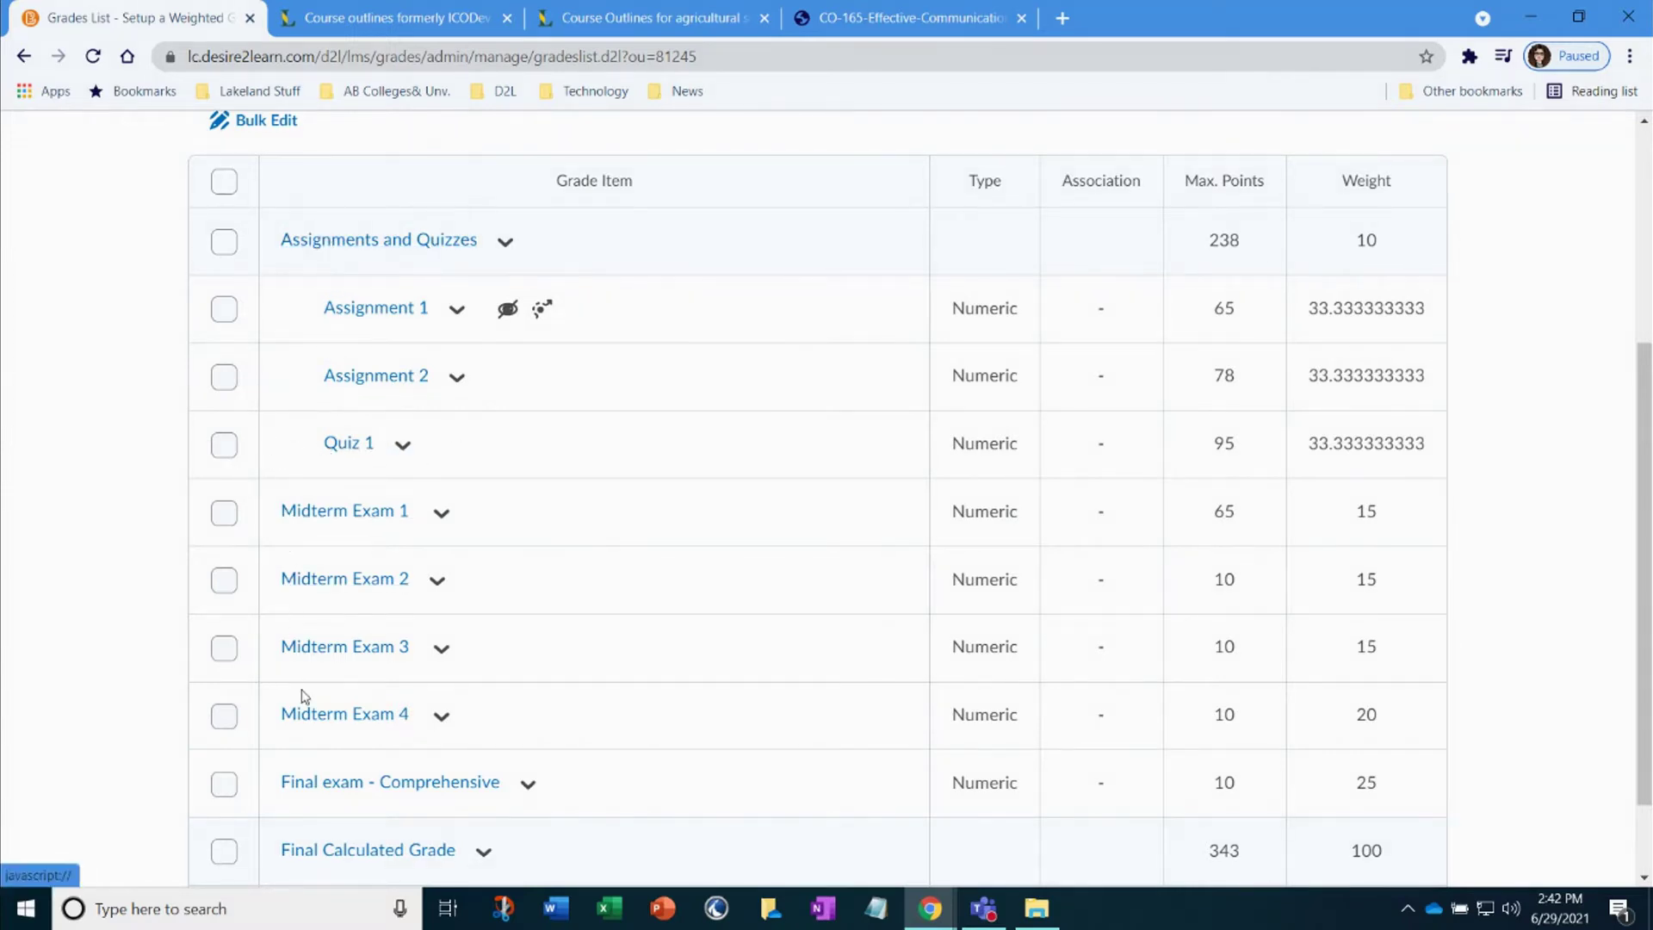
scroll(676, 534, up, 5)
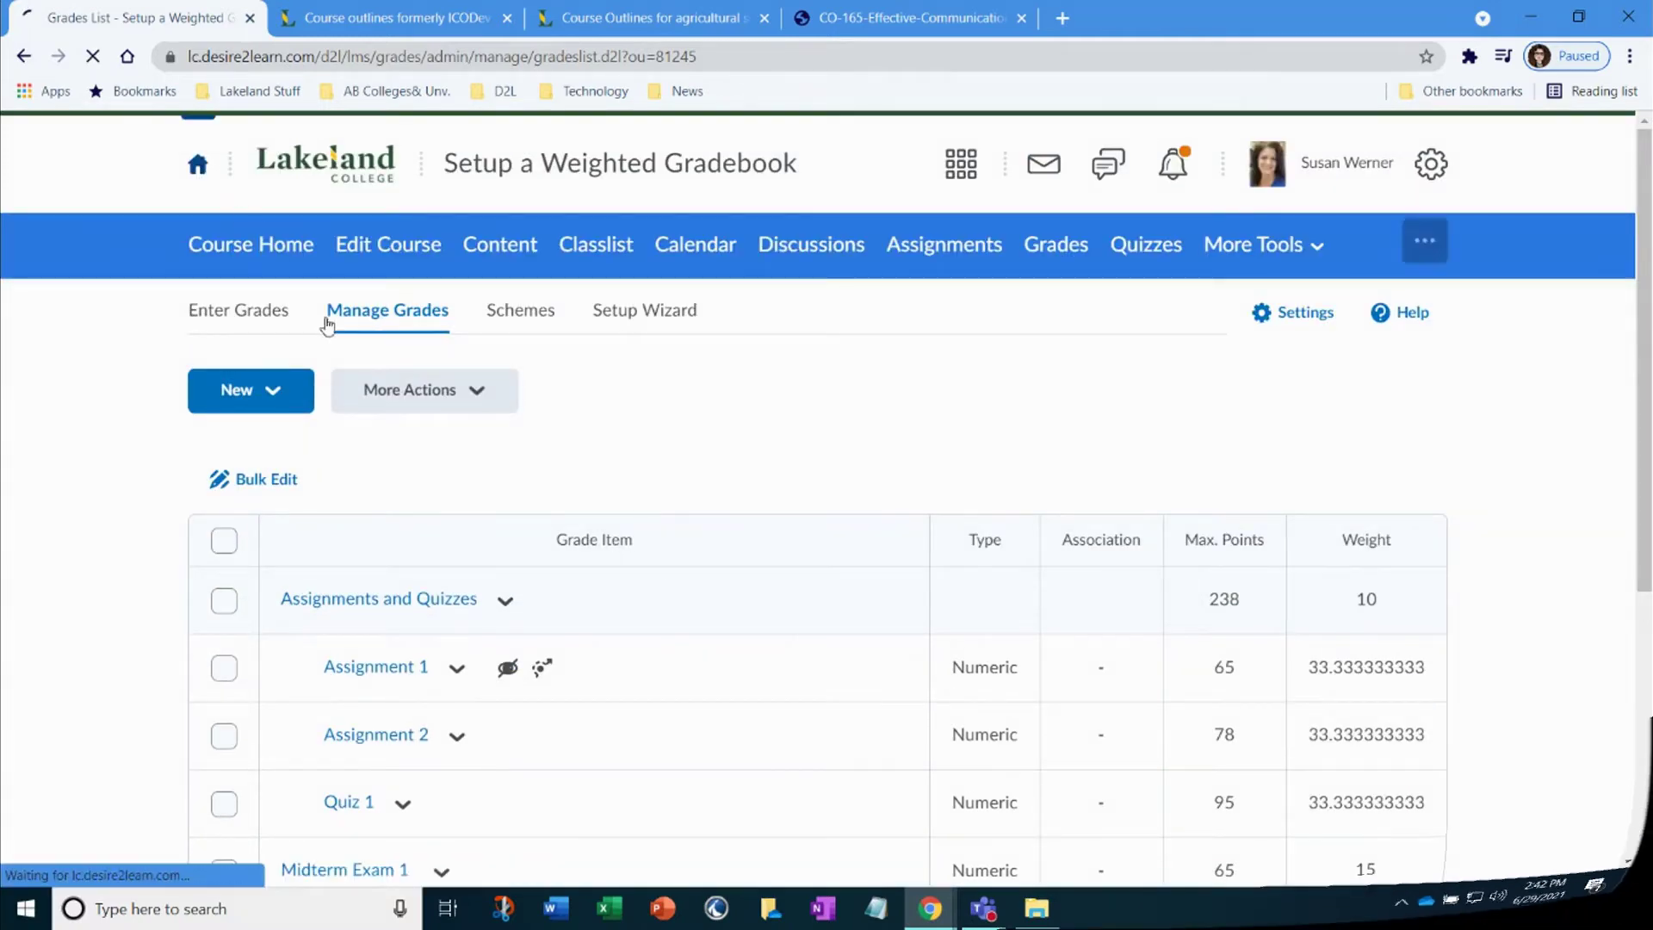
- Open the grades of the Setup a Weighted Gradebook (WIP) course, review the current grade book settings and start the Grades Setup Wizard
click(197, 164)
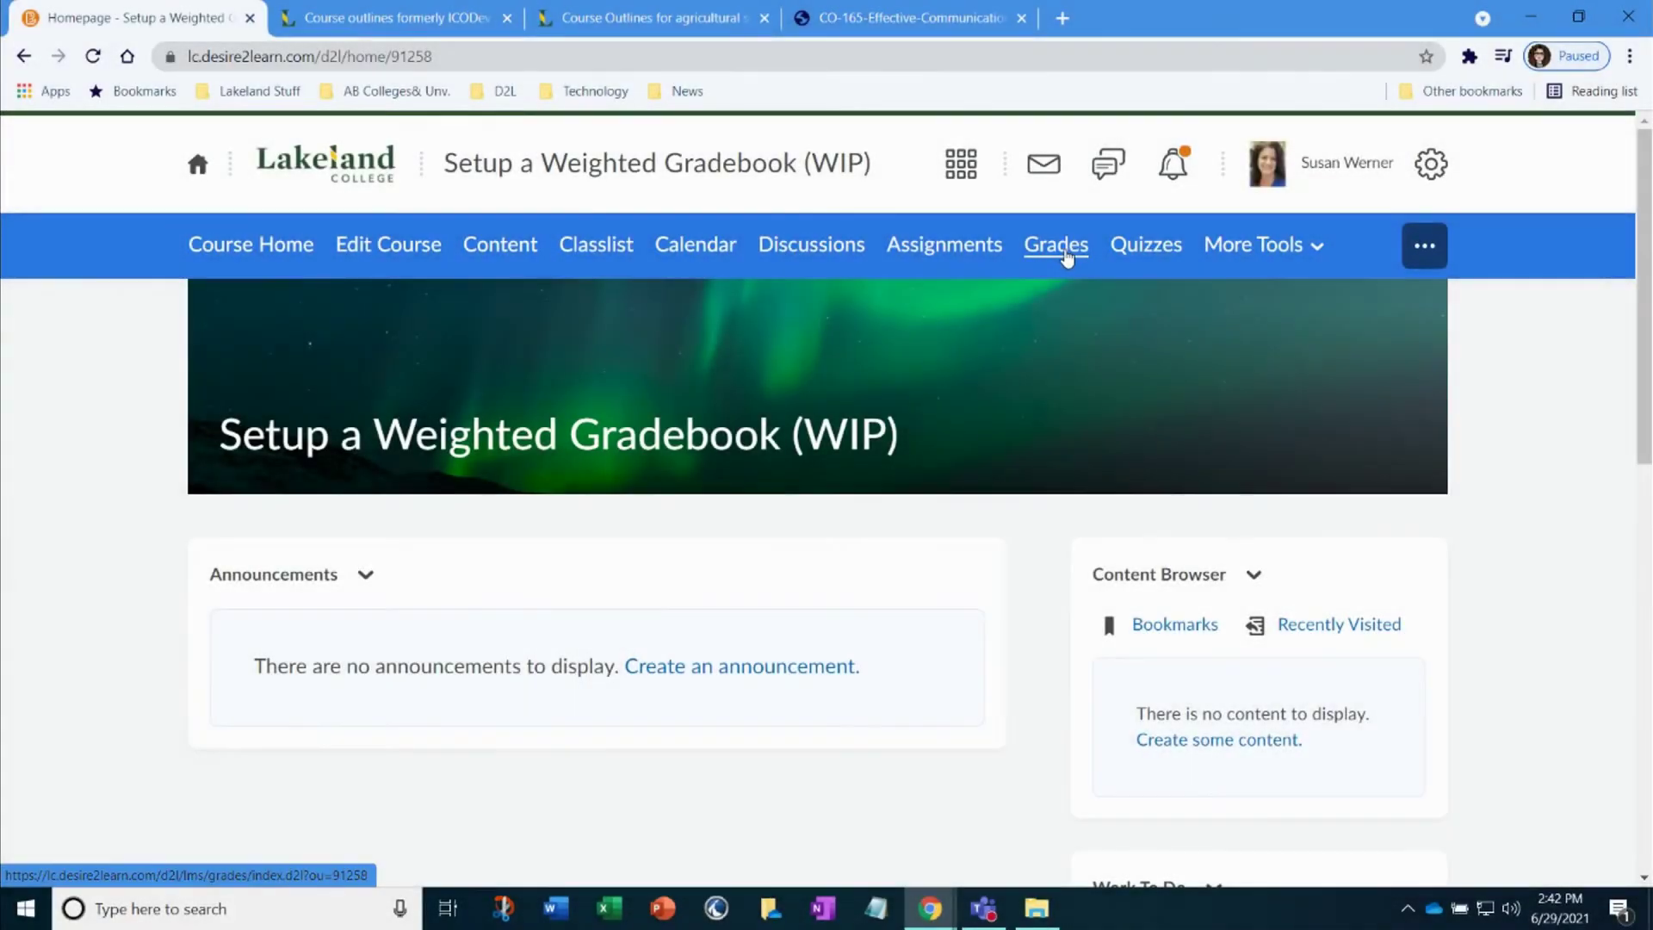
click(1064, 250)
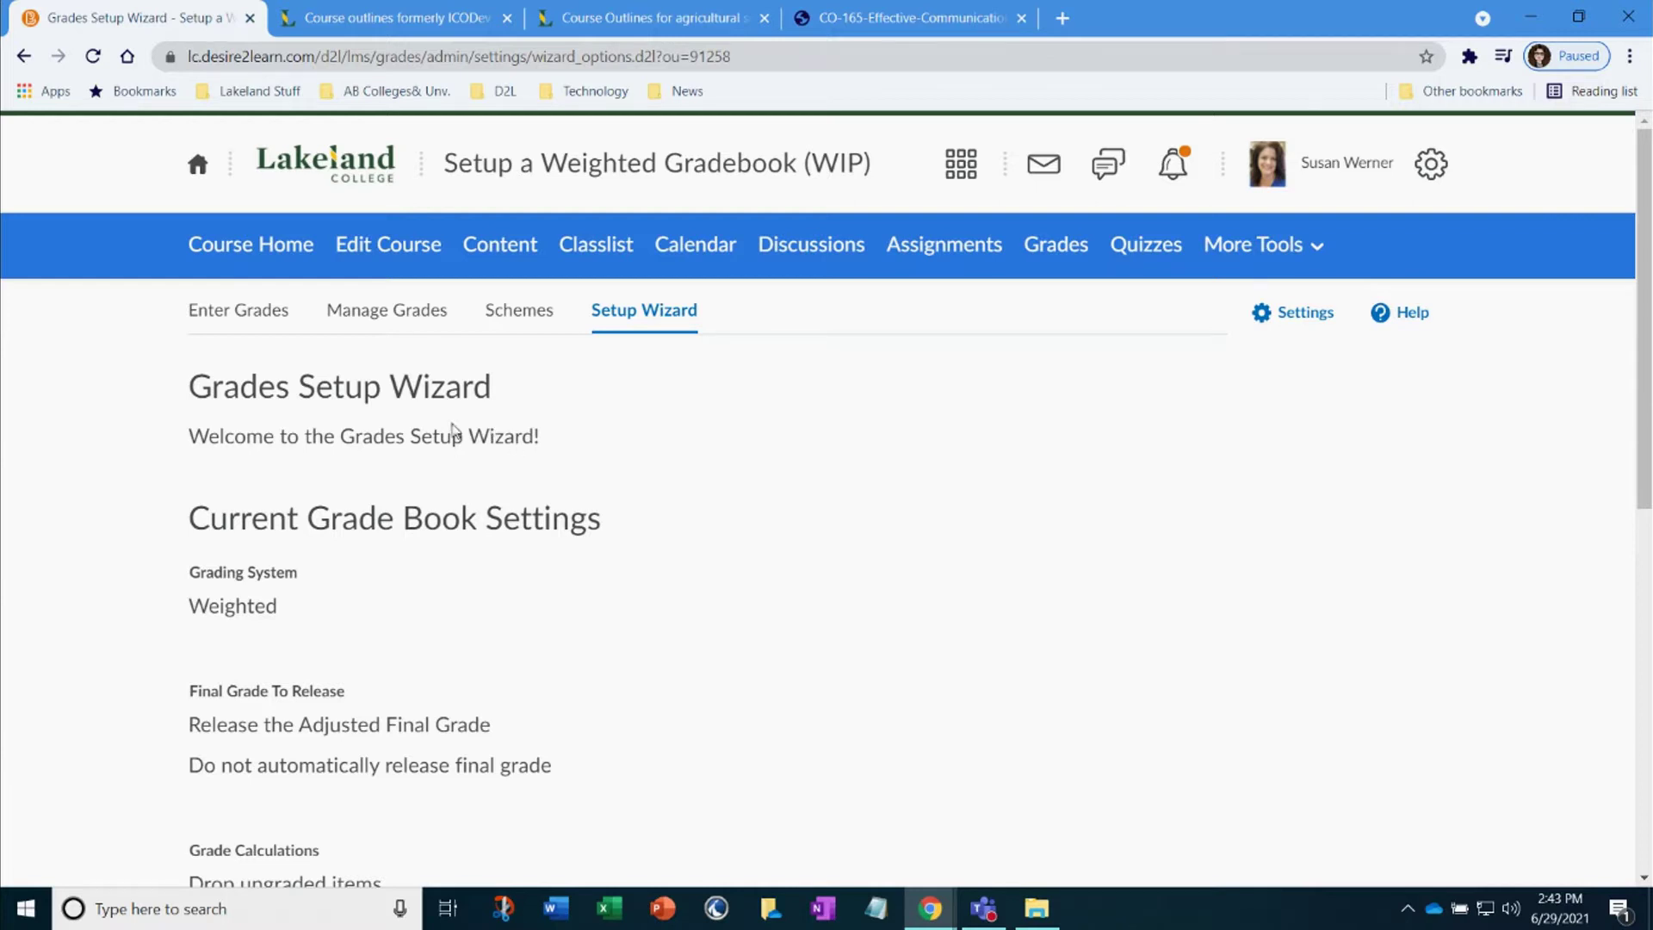
scroll(409, 431, down, 2)
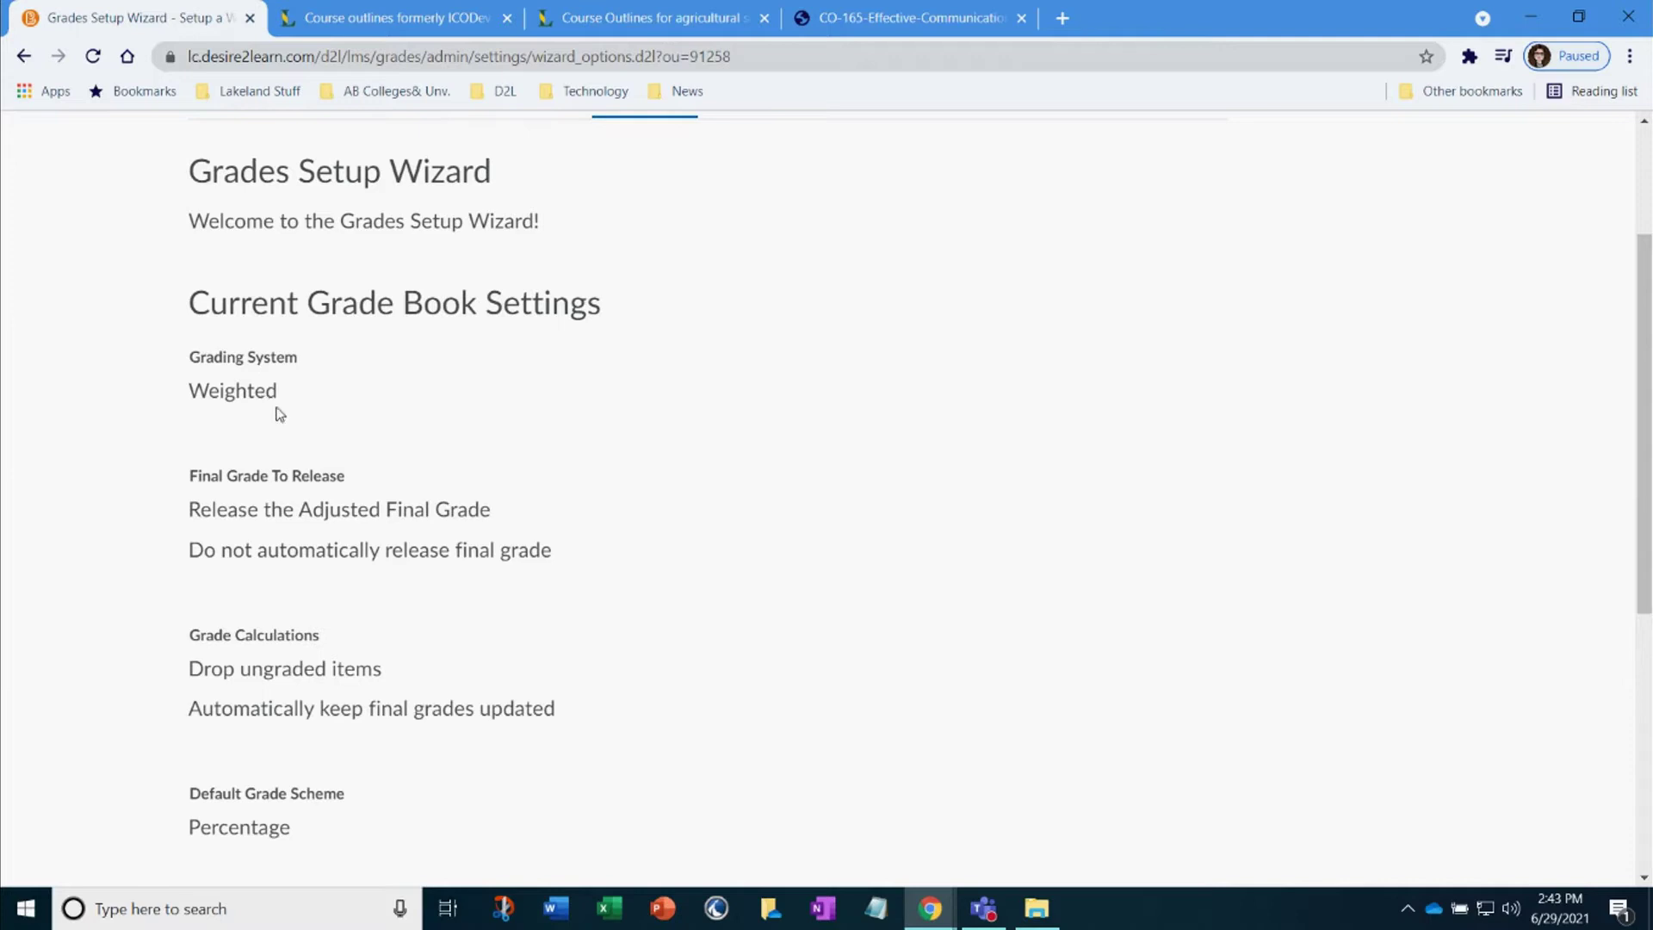
scroll(295, 426, down, 2)
scroll(366, 422, down, 2)
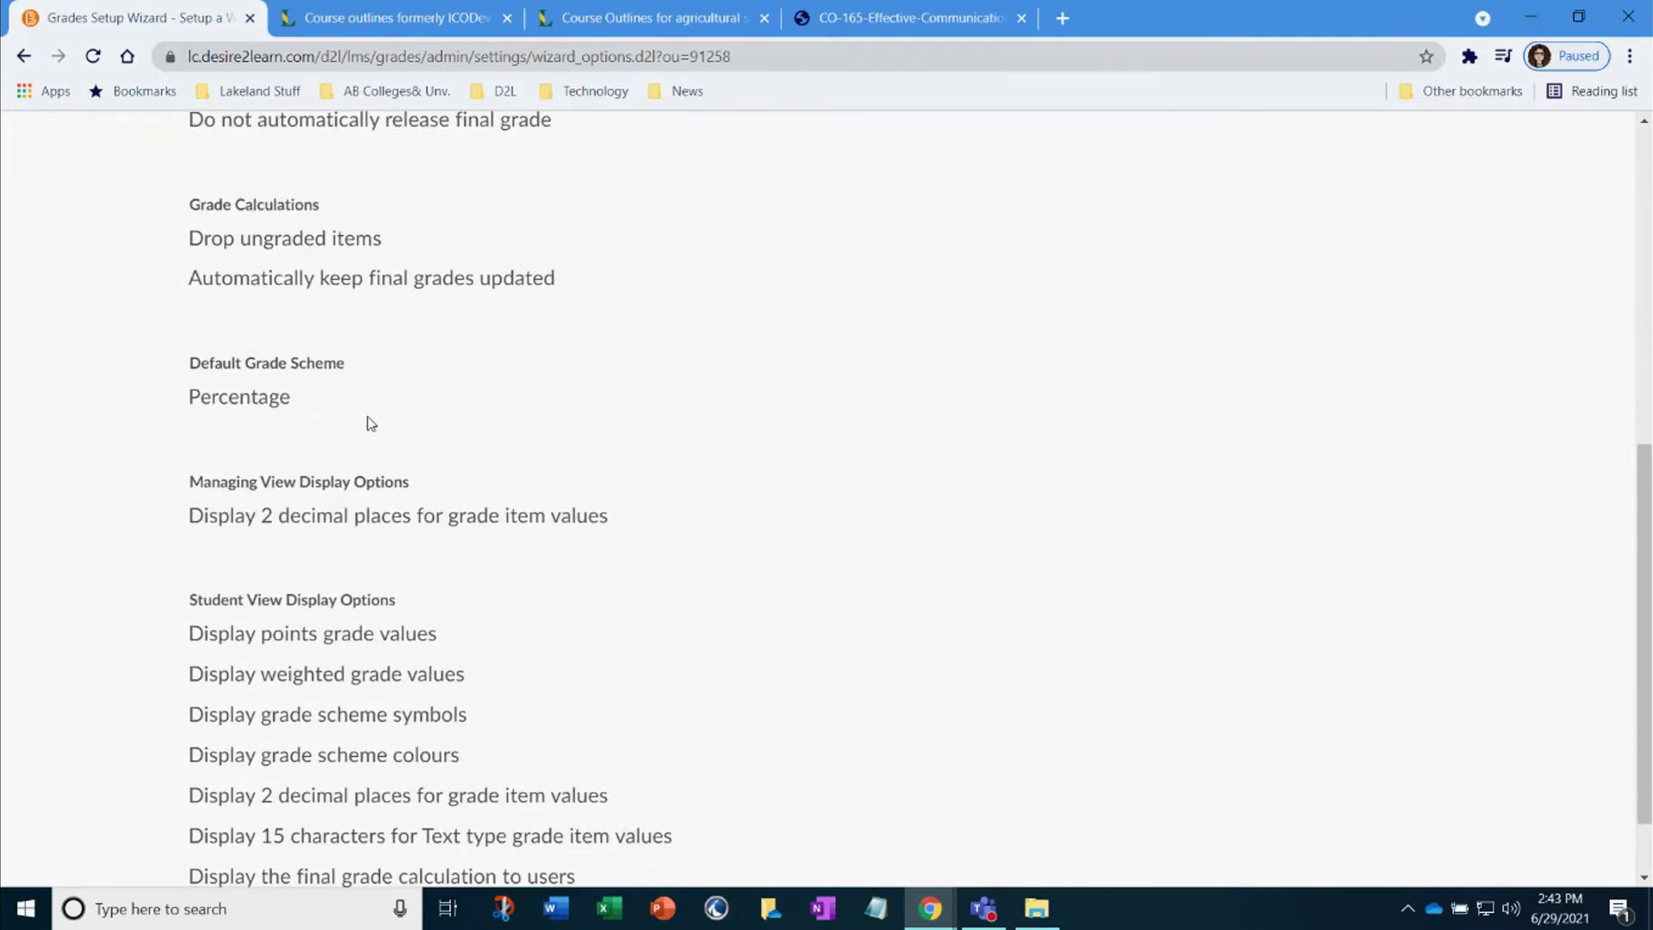
scroll(380, 465, down, 1)
click(241, 857)
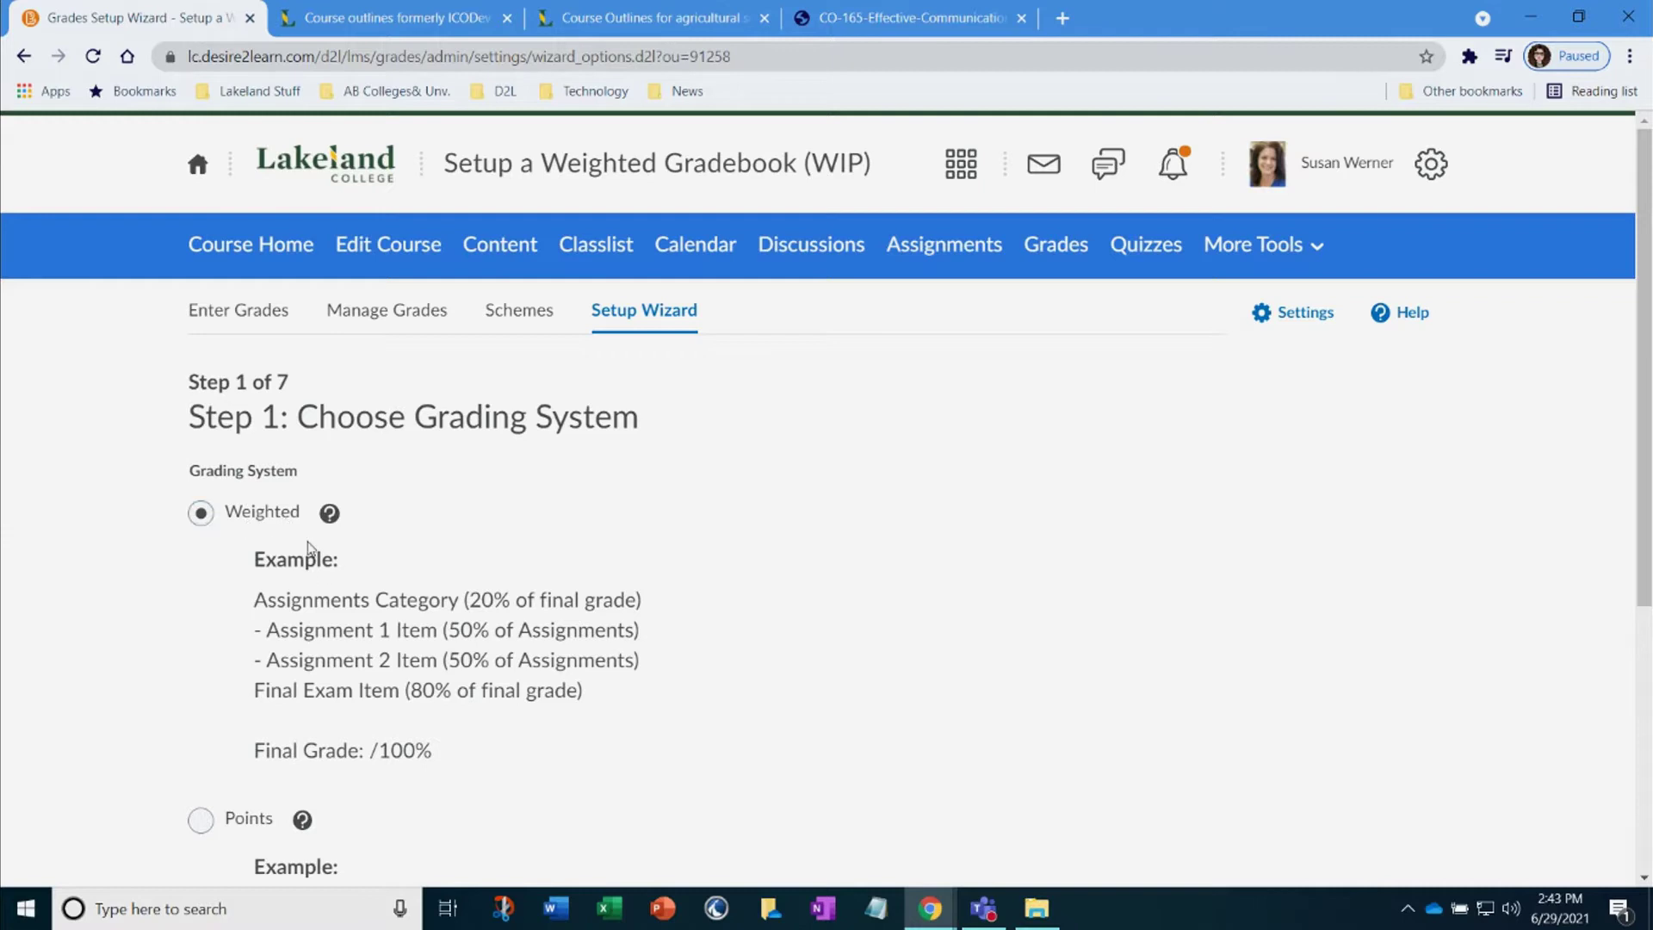
- Keep the Weighted grading system and choose Calculated Final Grade as the final grade to release
scroll(284, 525, down, 5)
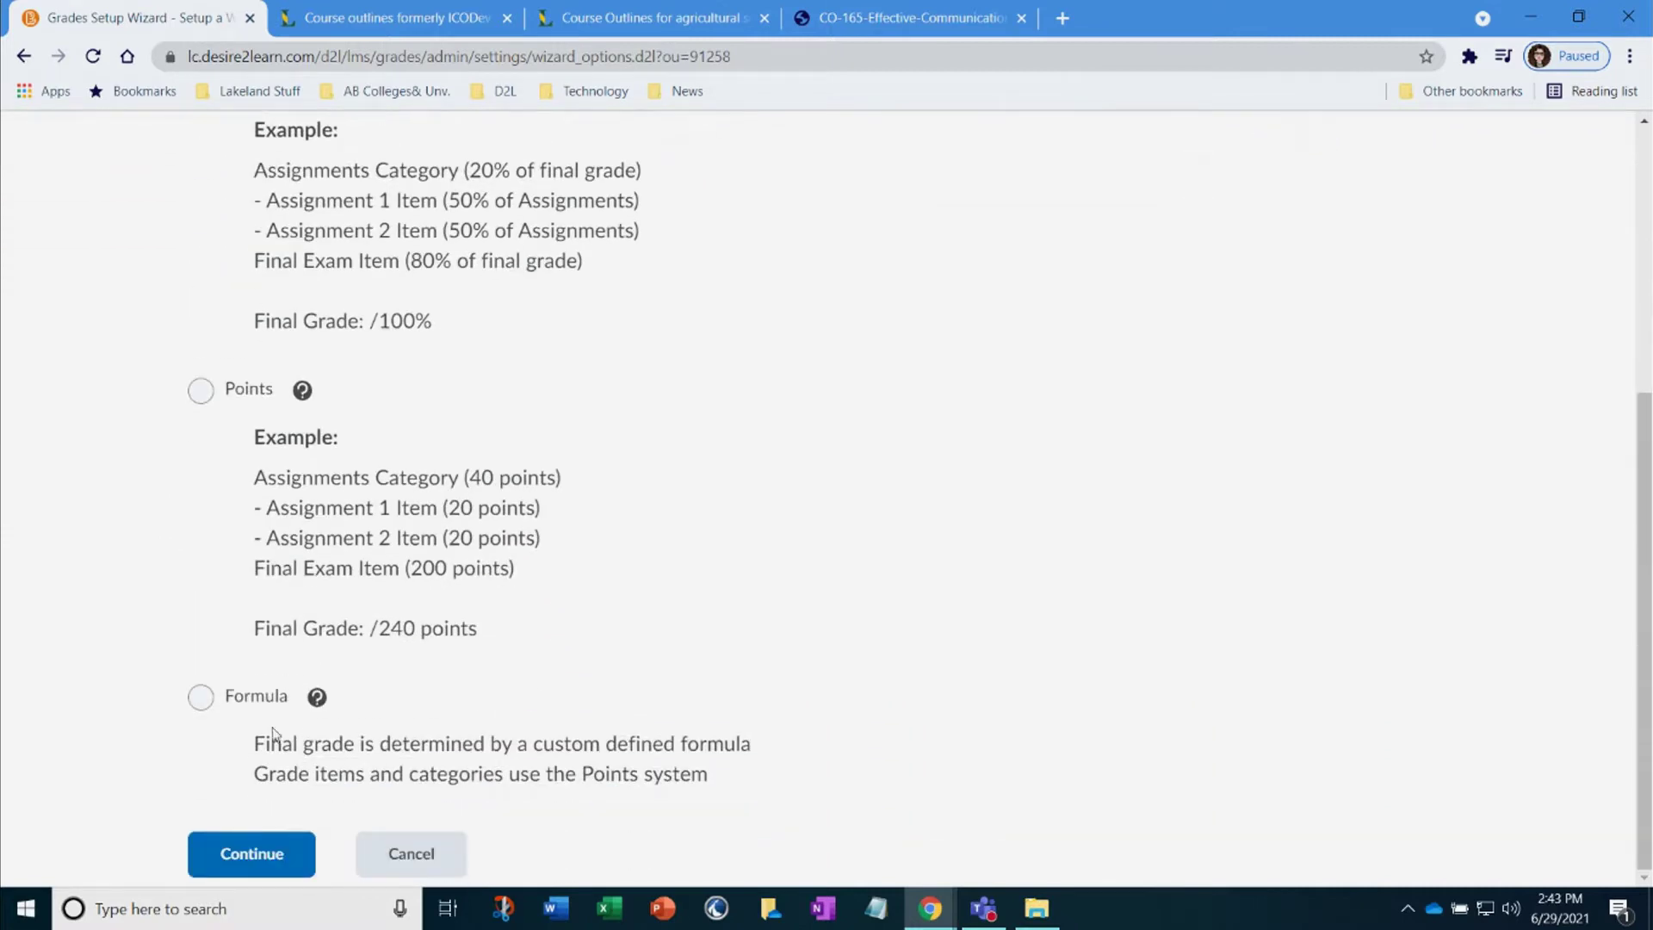
click(241, 852)
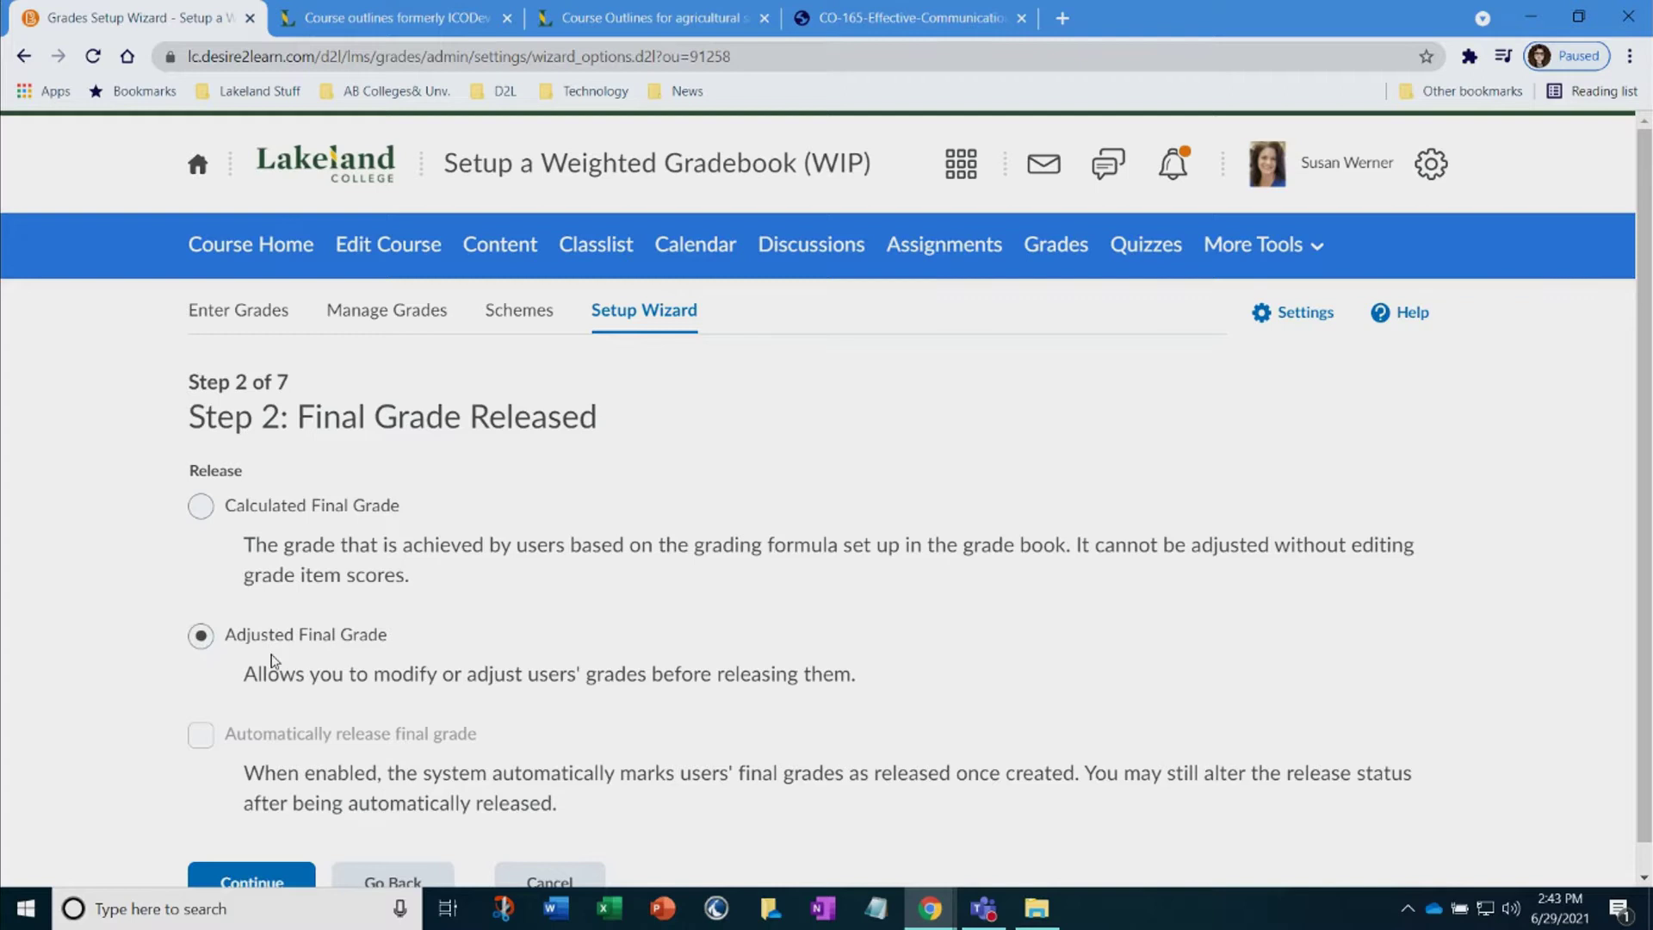
click(304, 527)
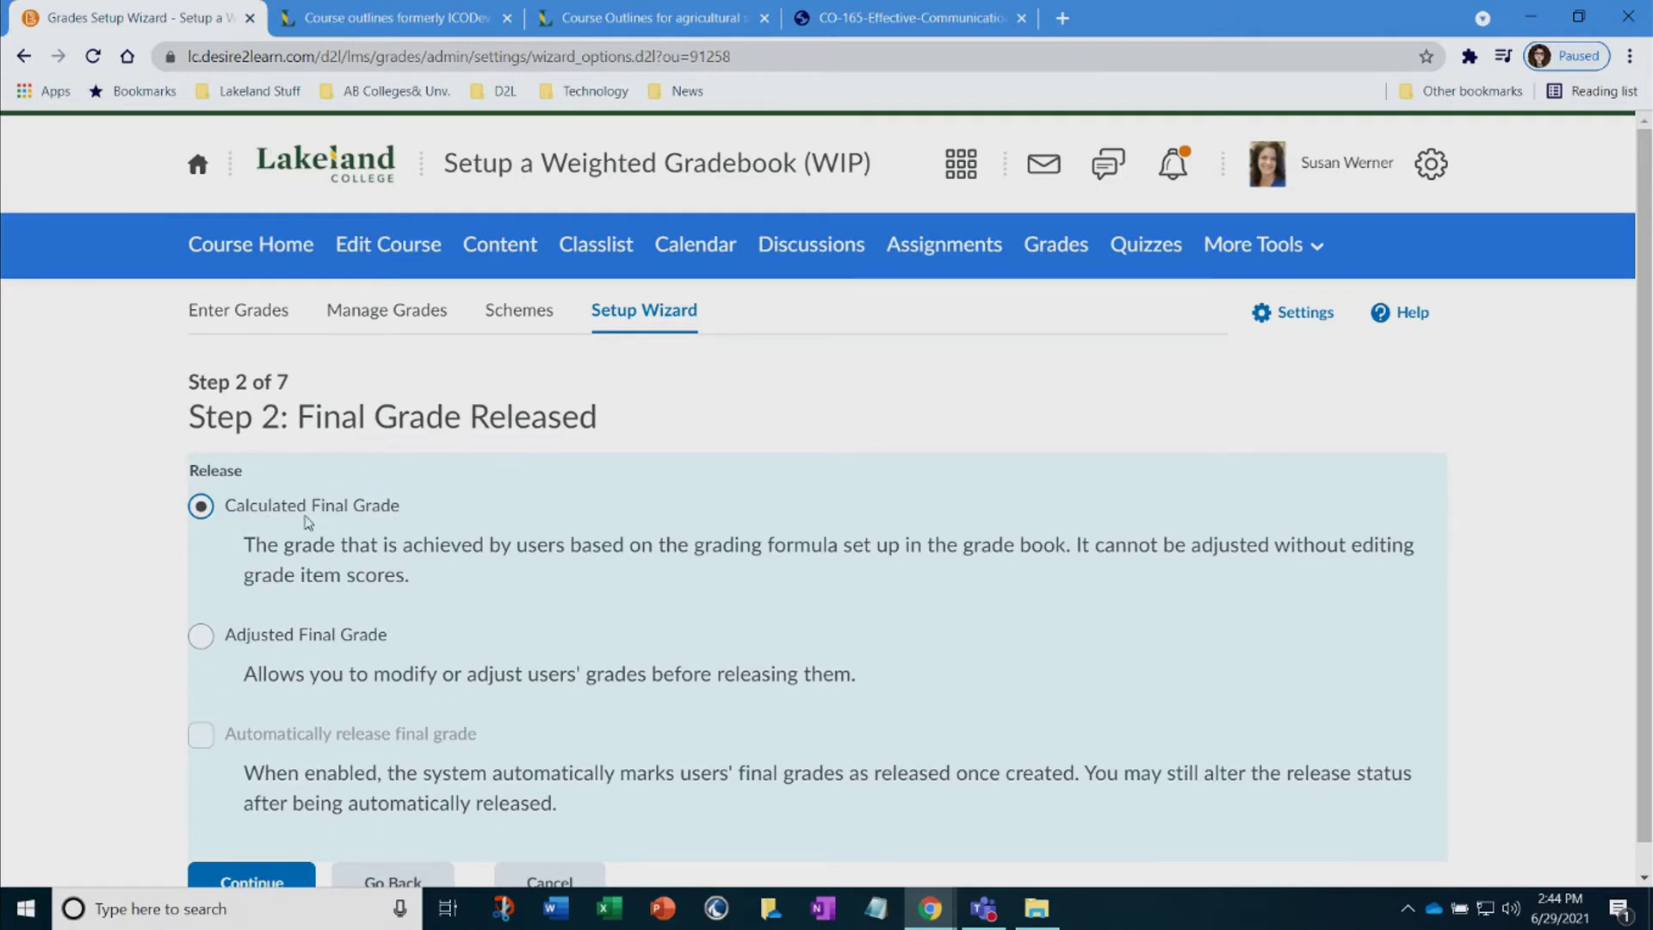
scroll(446, 642, down, 1)
click(268, 863)
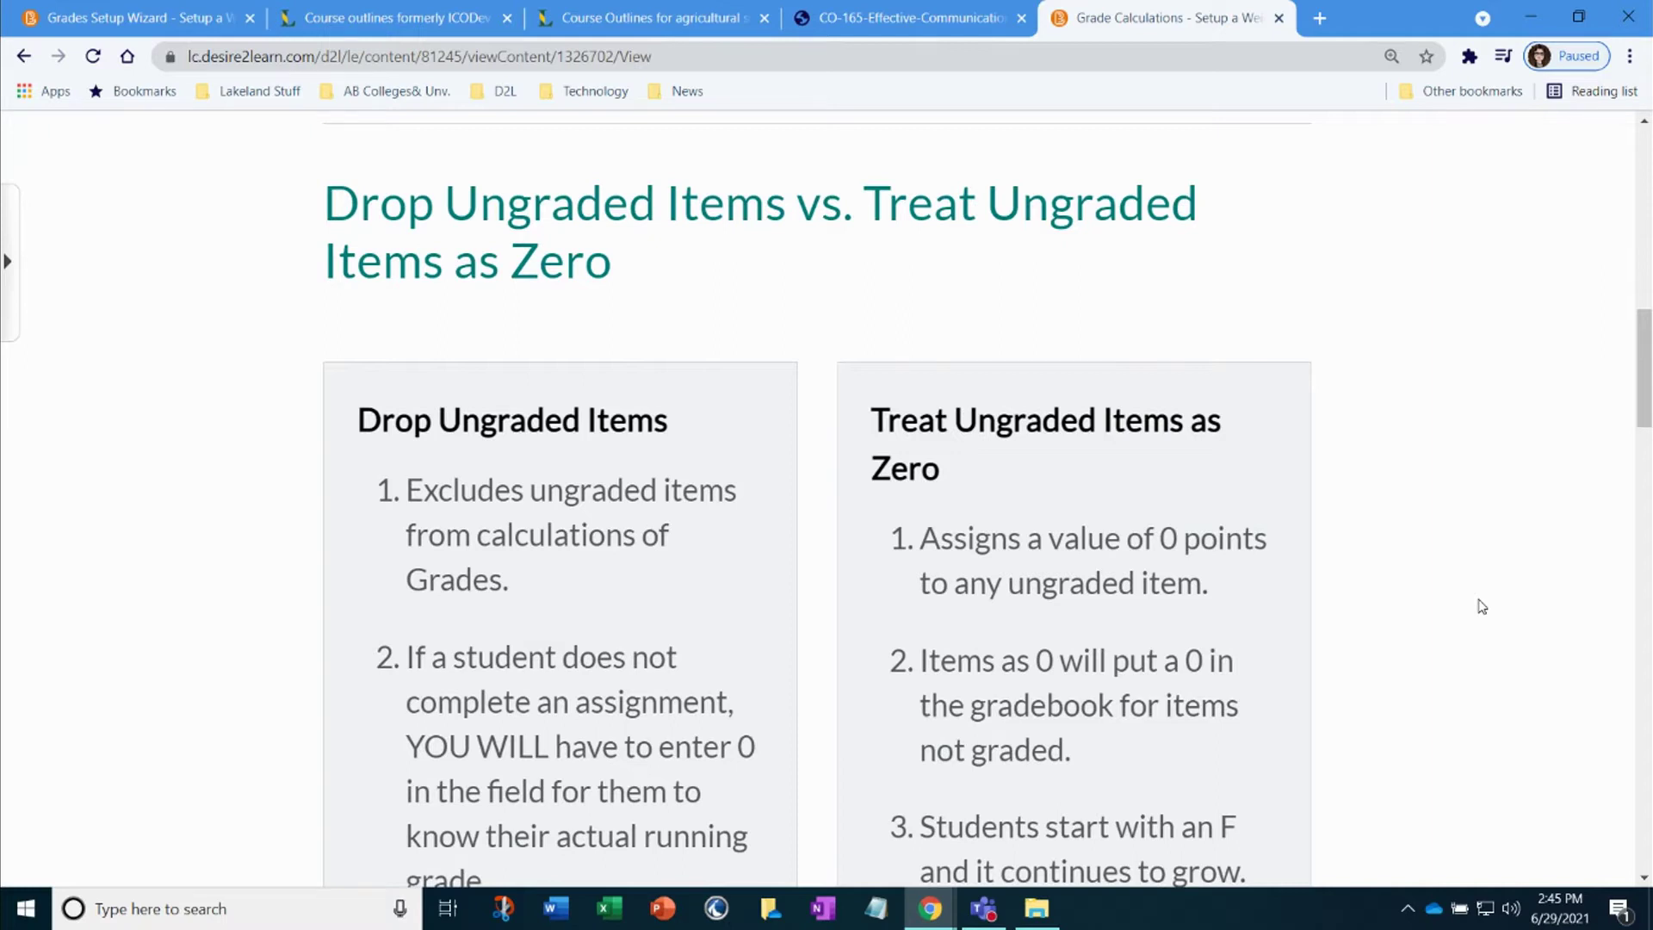
- Read the Grade Calculations guide comparing Drop Ungraded Items with Treat Ungraded Items as Zero, including the Auto Update section
scroll(1482, 607, down, 3)
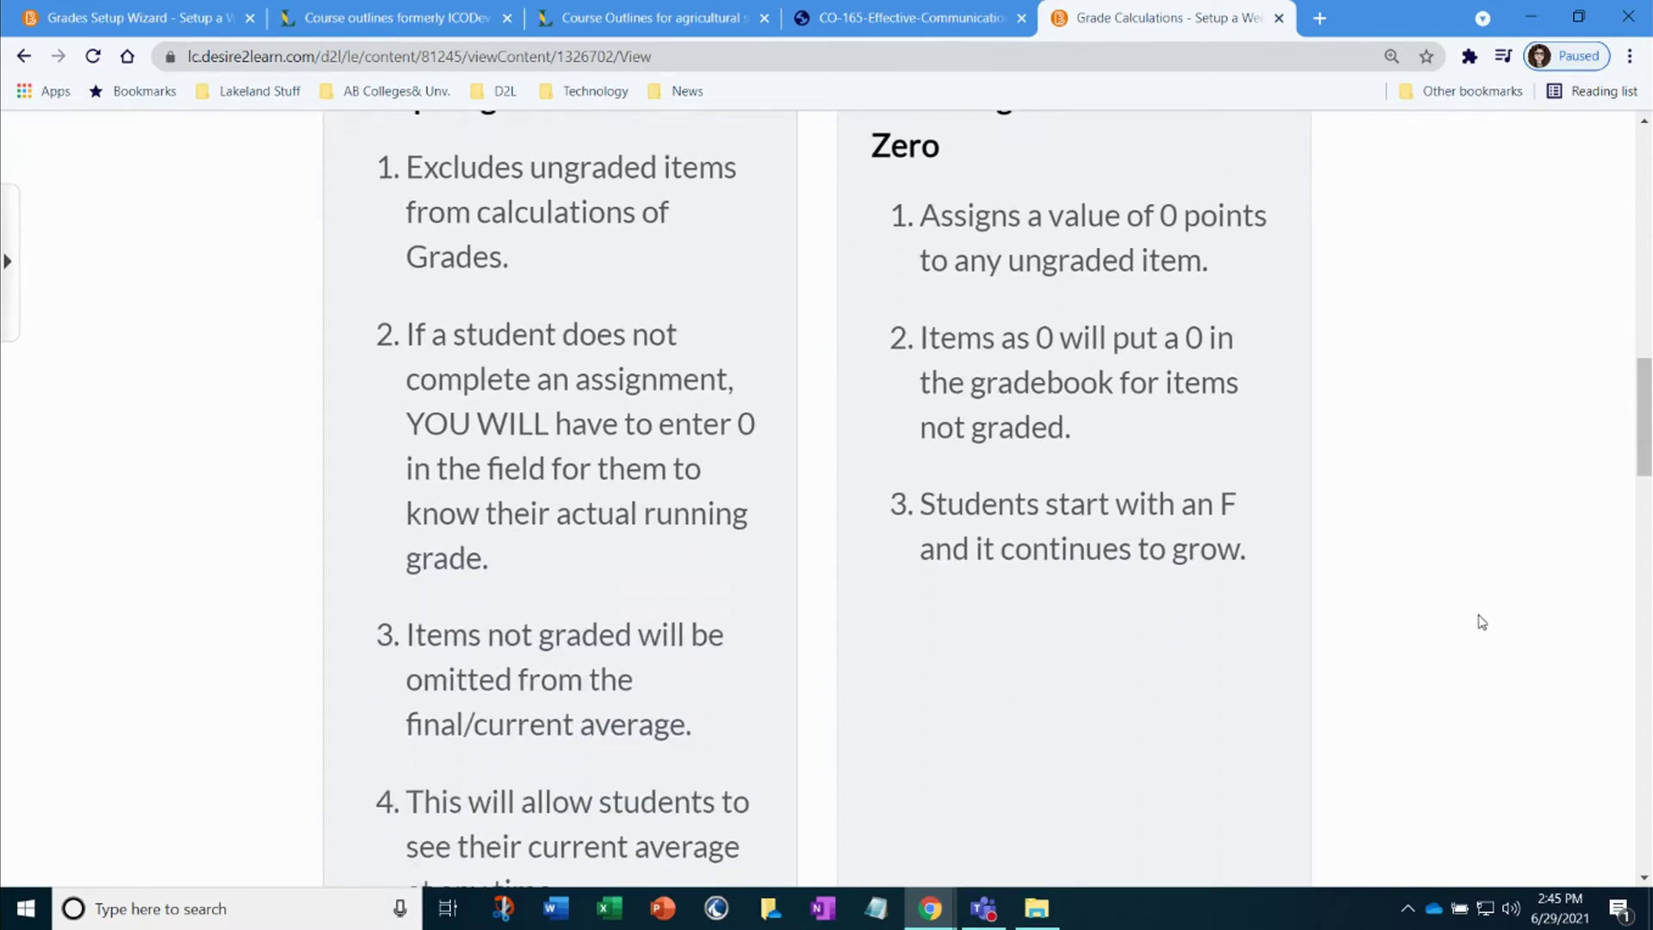
scroll(1455, 644, up, 1)
key(ctrl+minus)
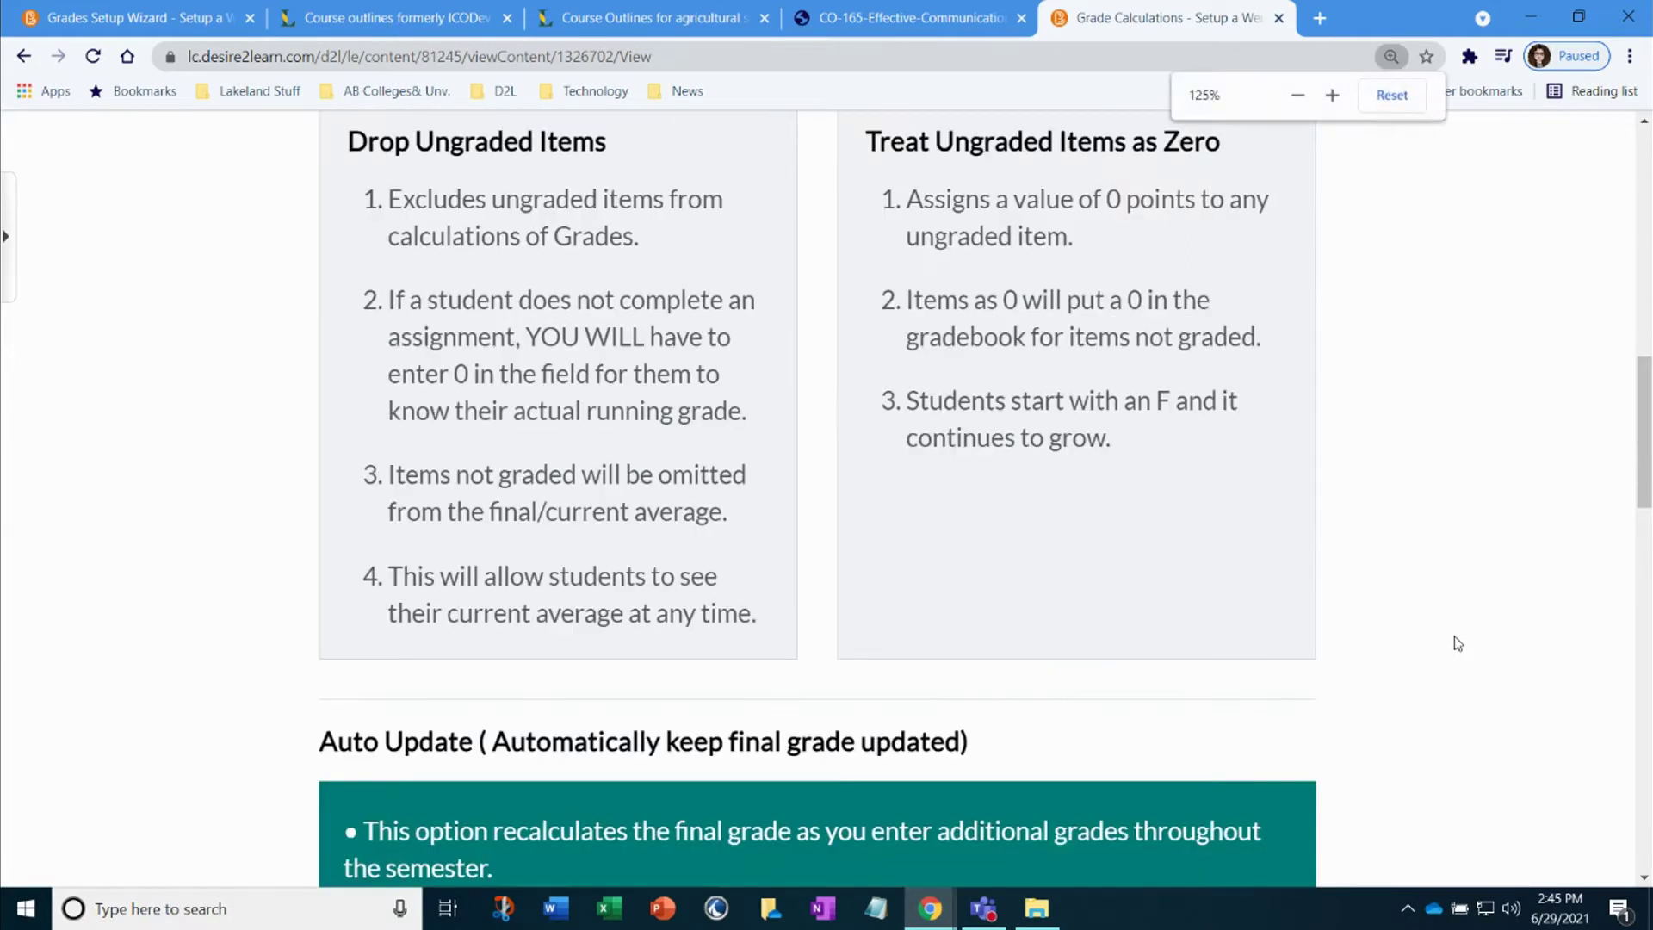
scroll(1457, 644, up, 1)
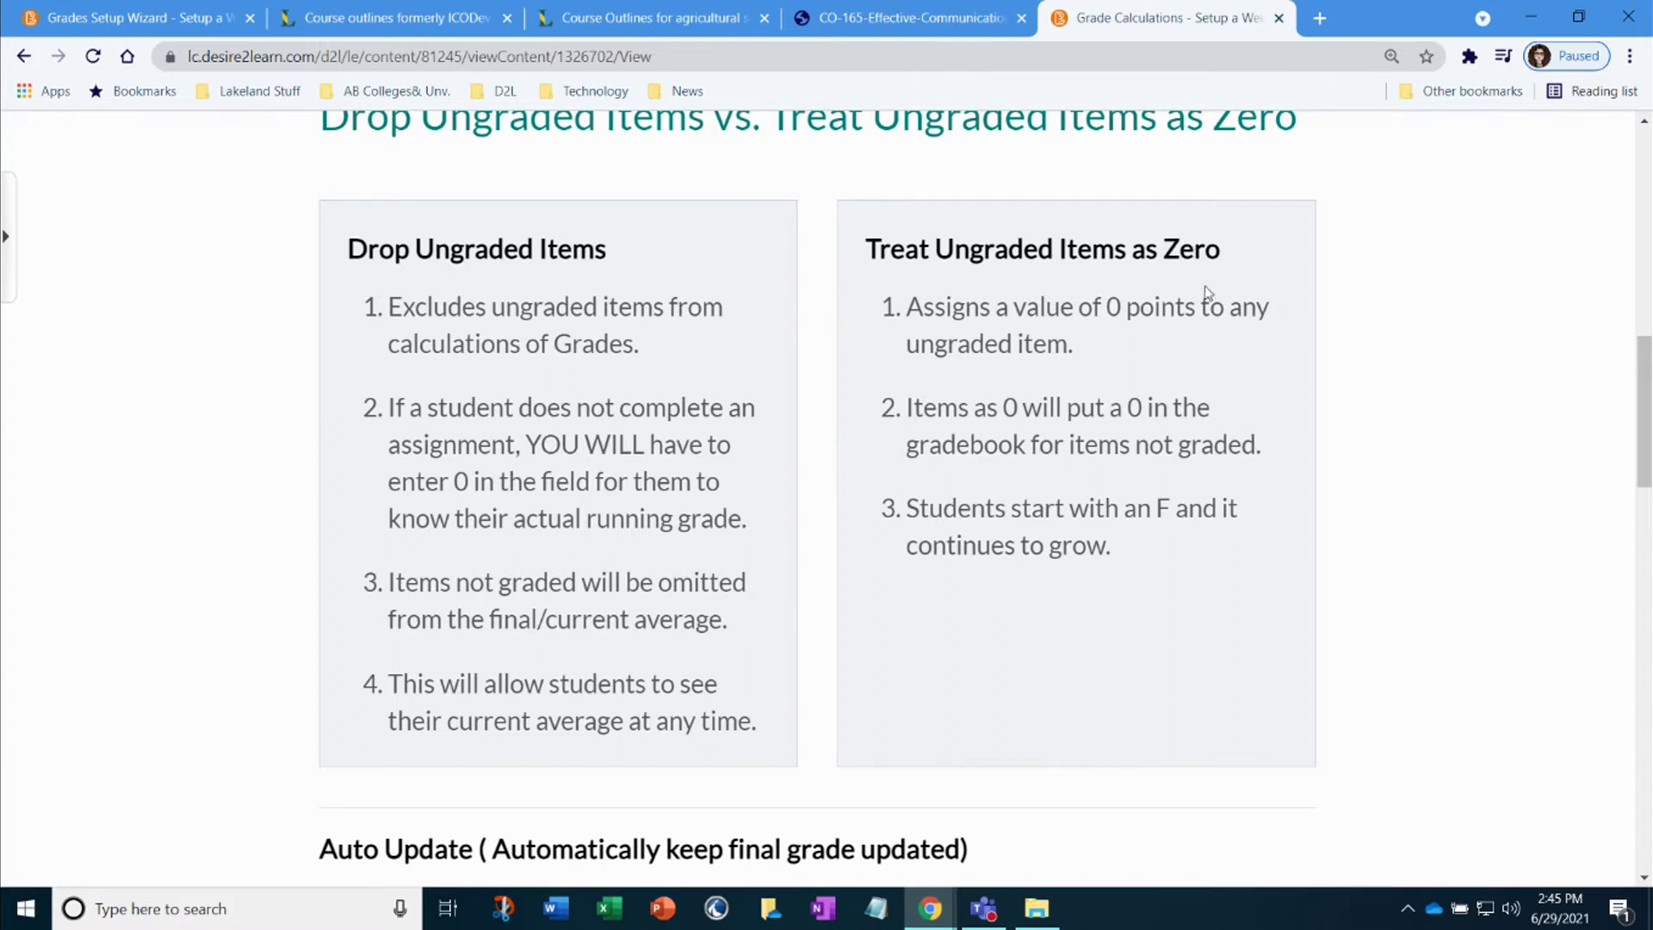
drag(909, 407, 1281, 454)
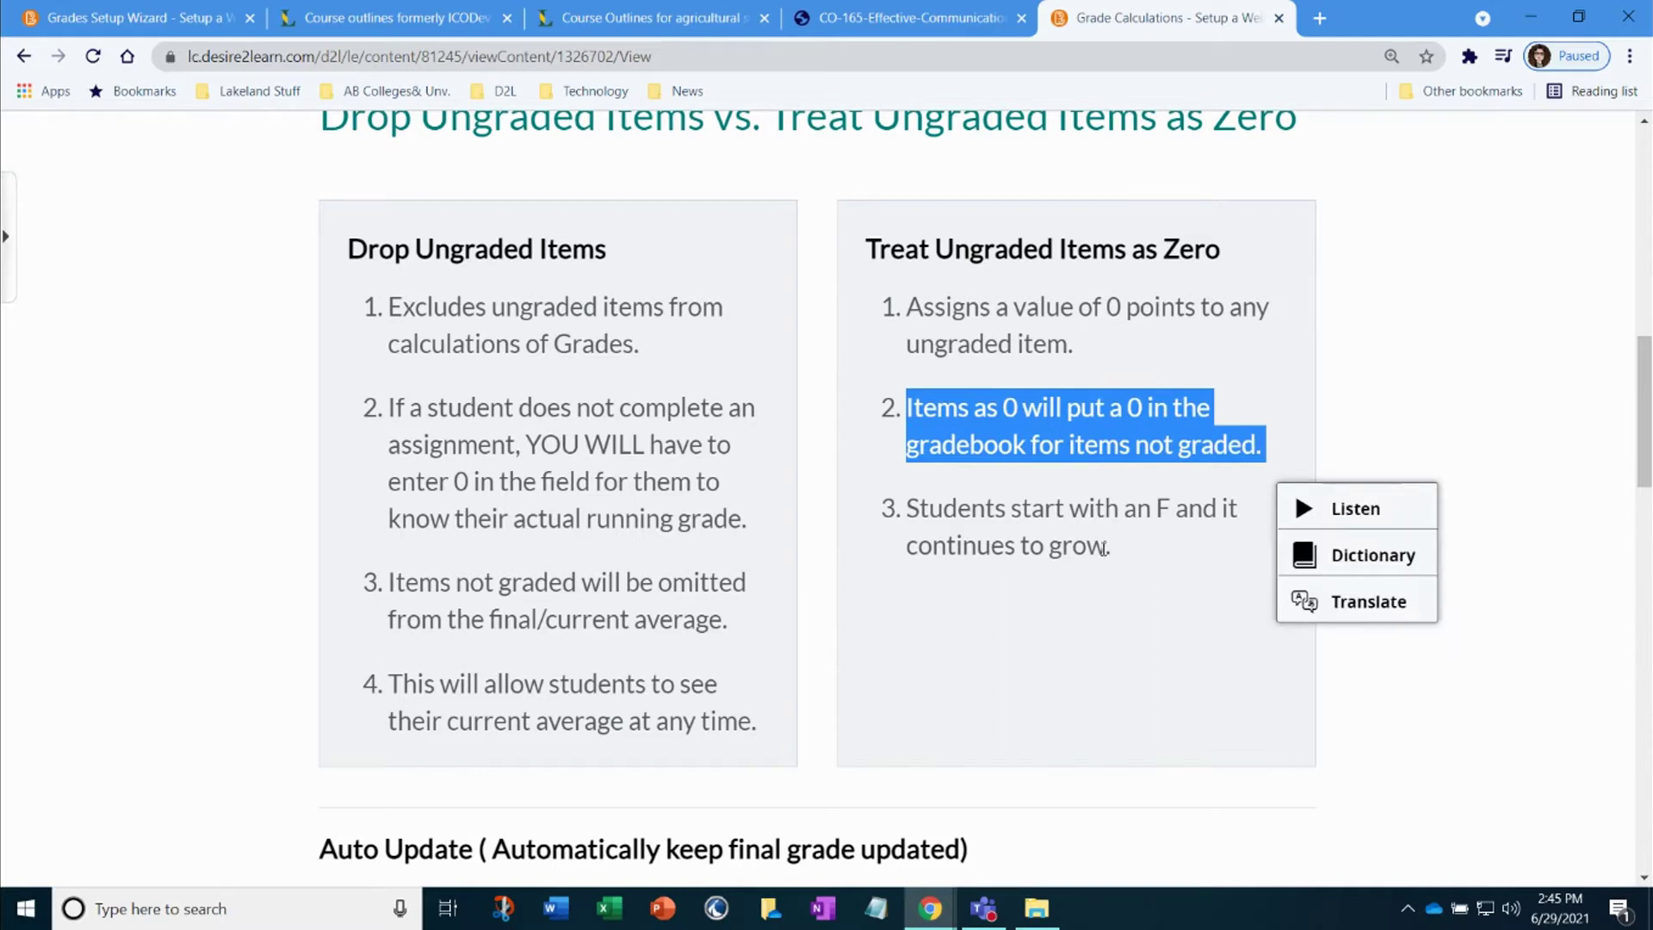
click(926, 514)
drag(904, 510, 1138, 552)
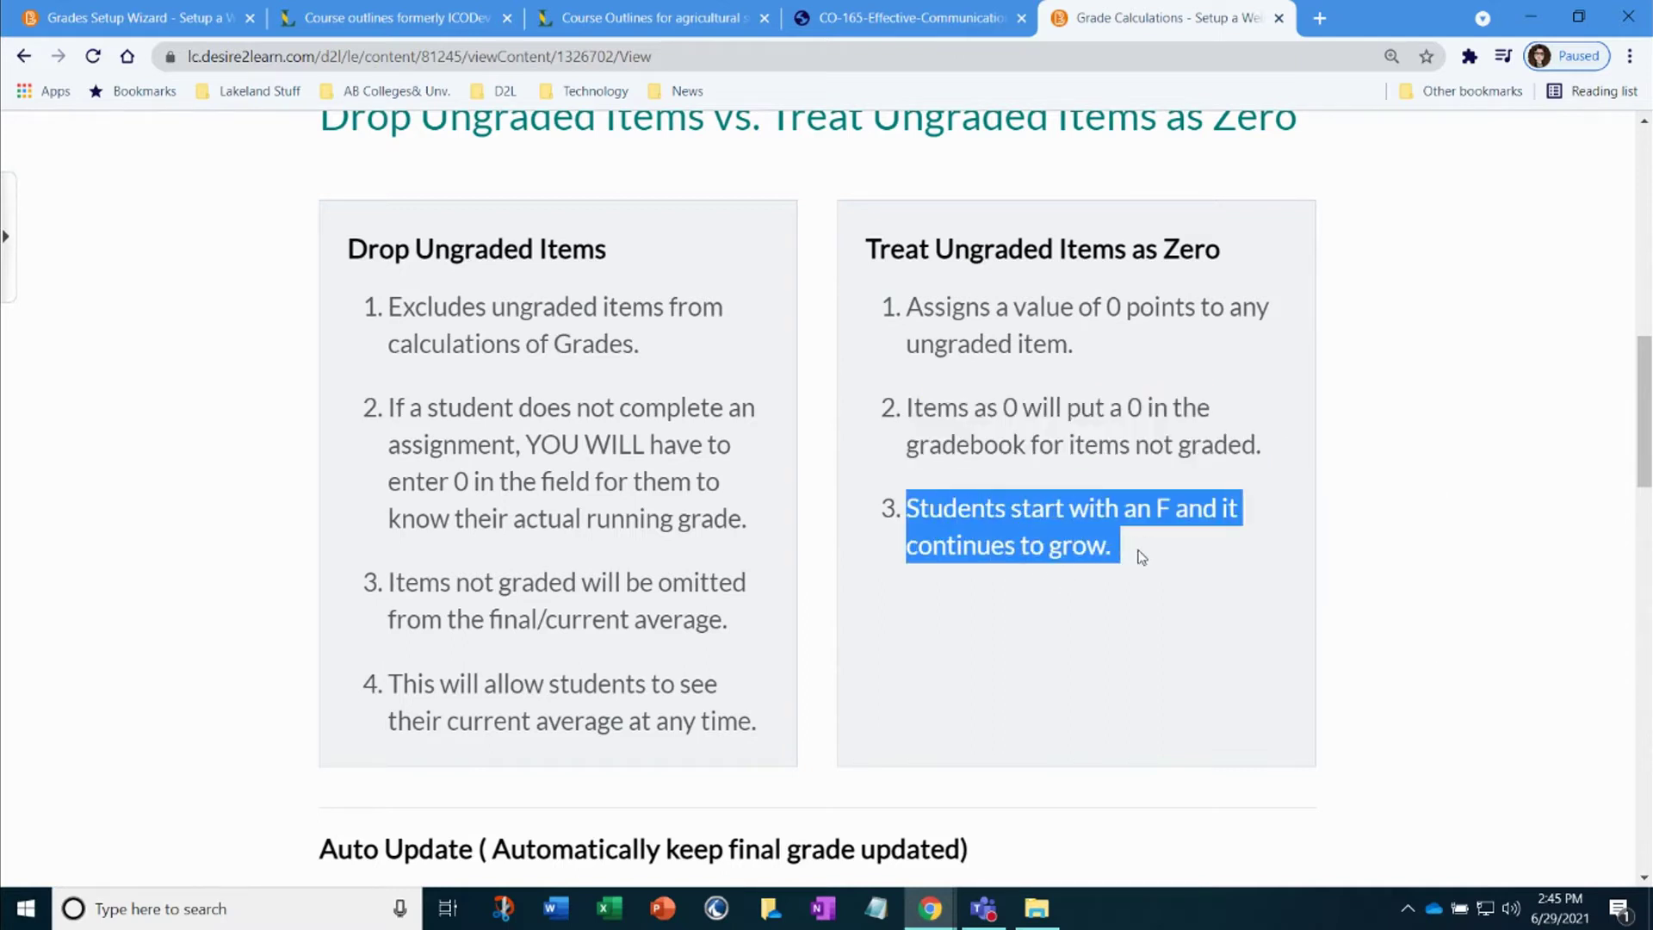
click(1300, 503)
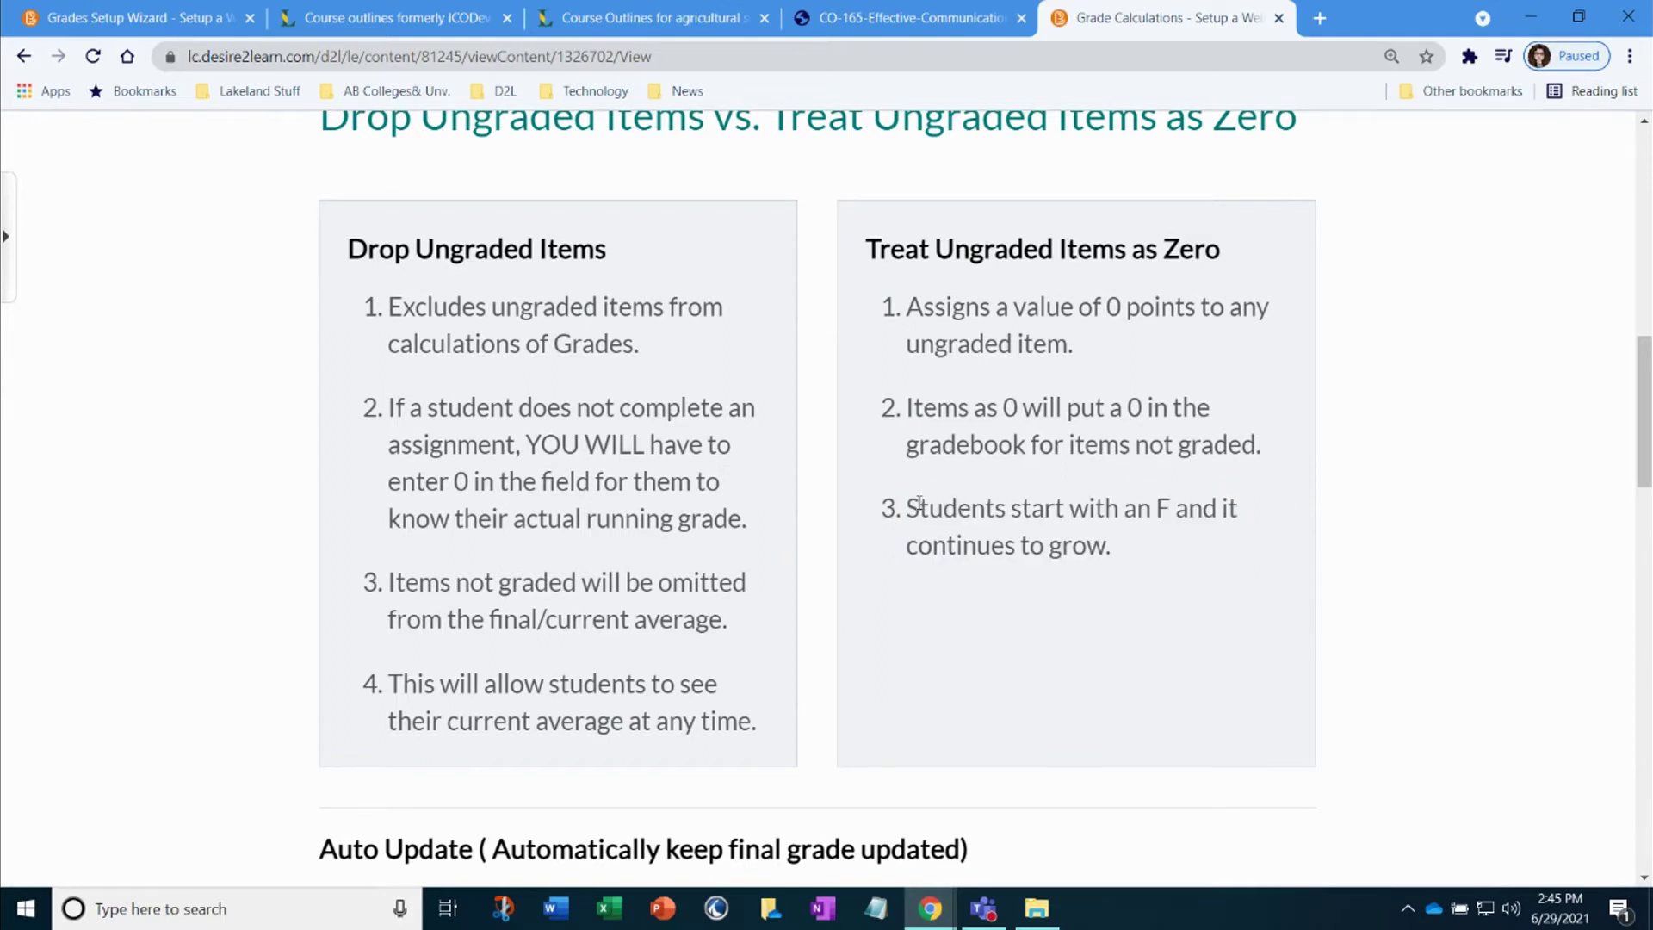
drag(920, 504, 1127, 549)
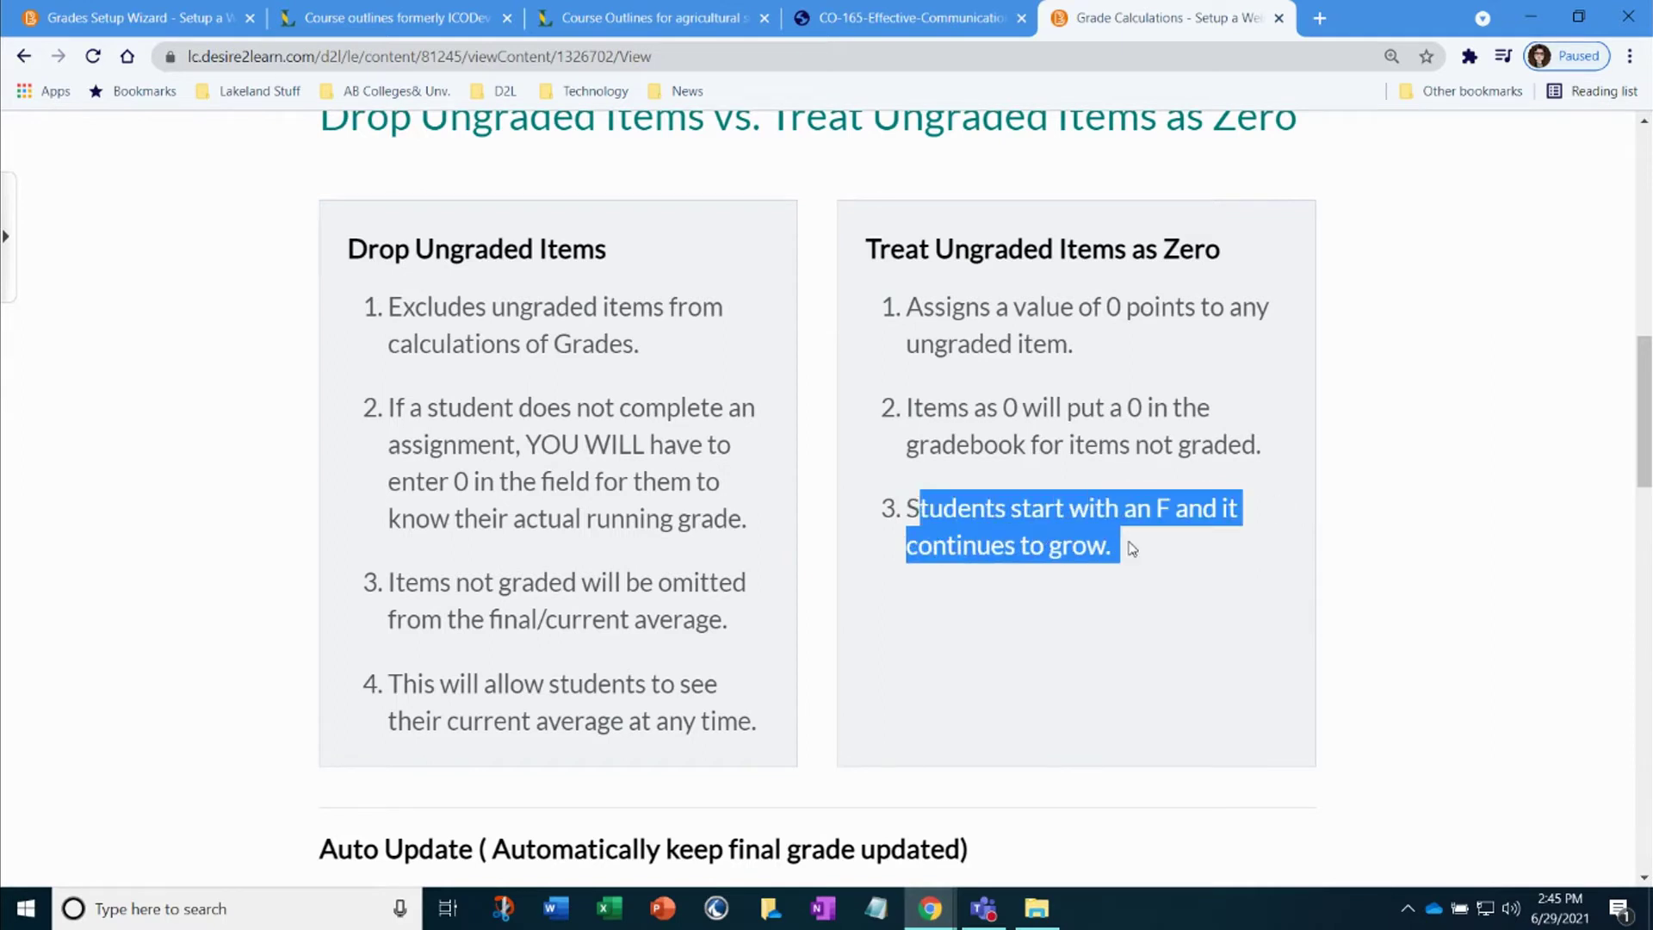
click(971, 613)
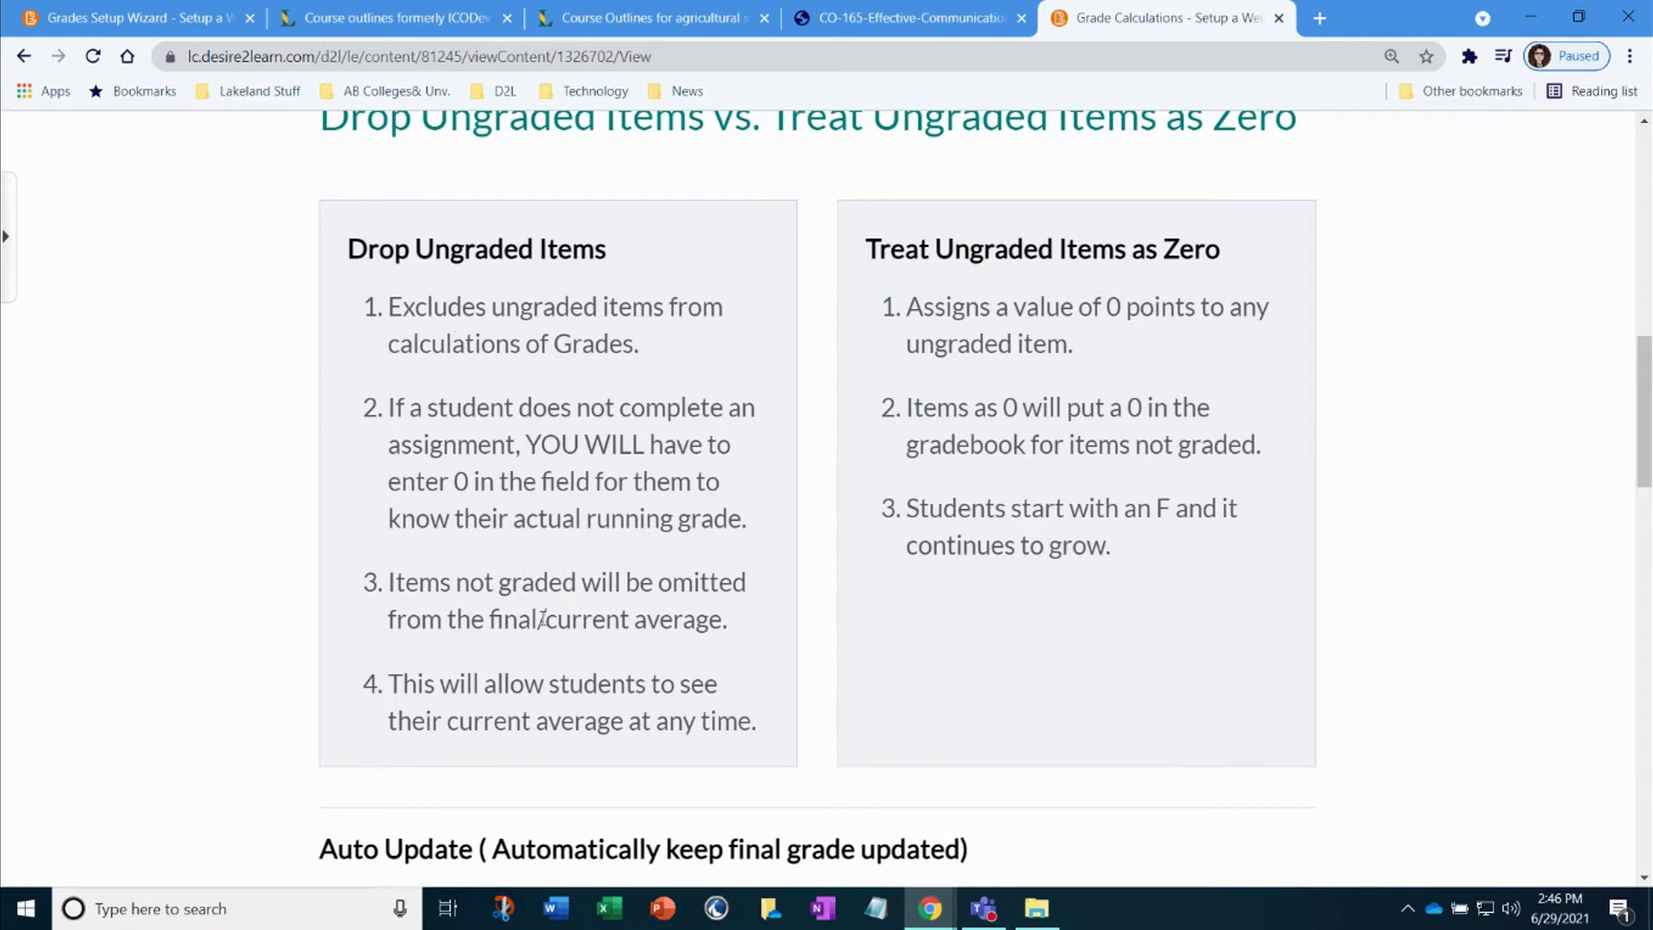
drag(349, 248, 610, 249)
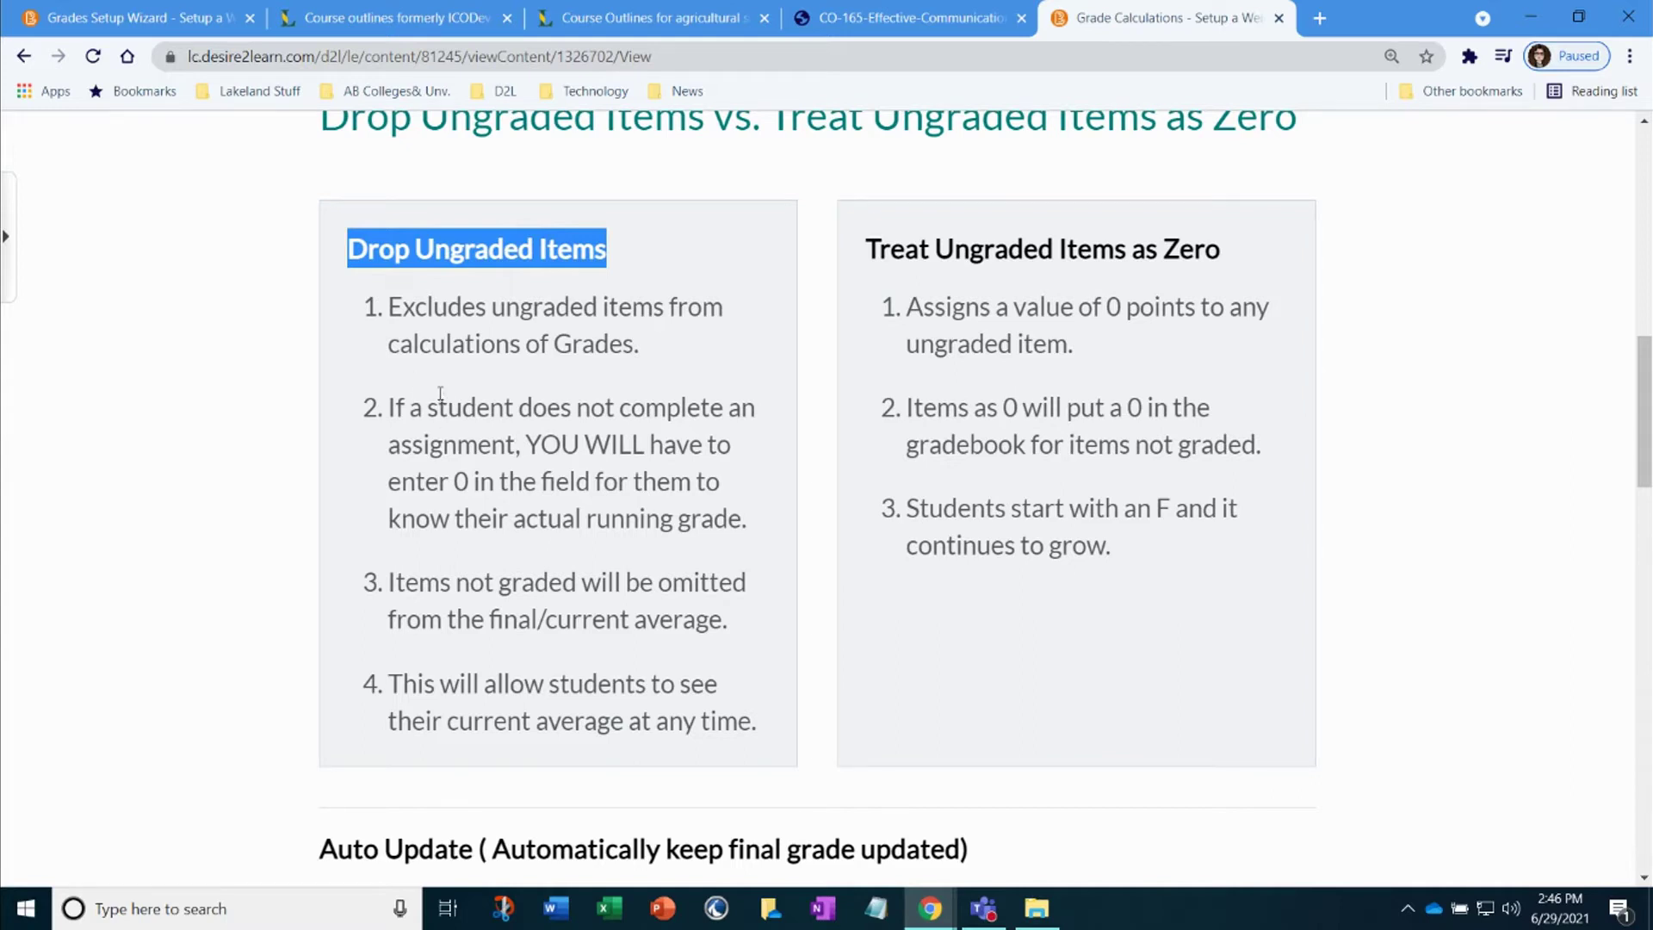
scroll(439, 399, down, 4)
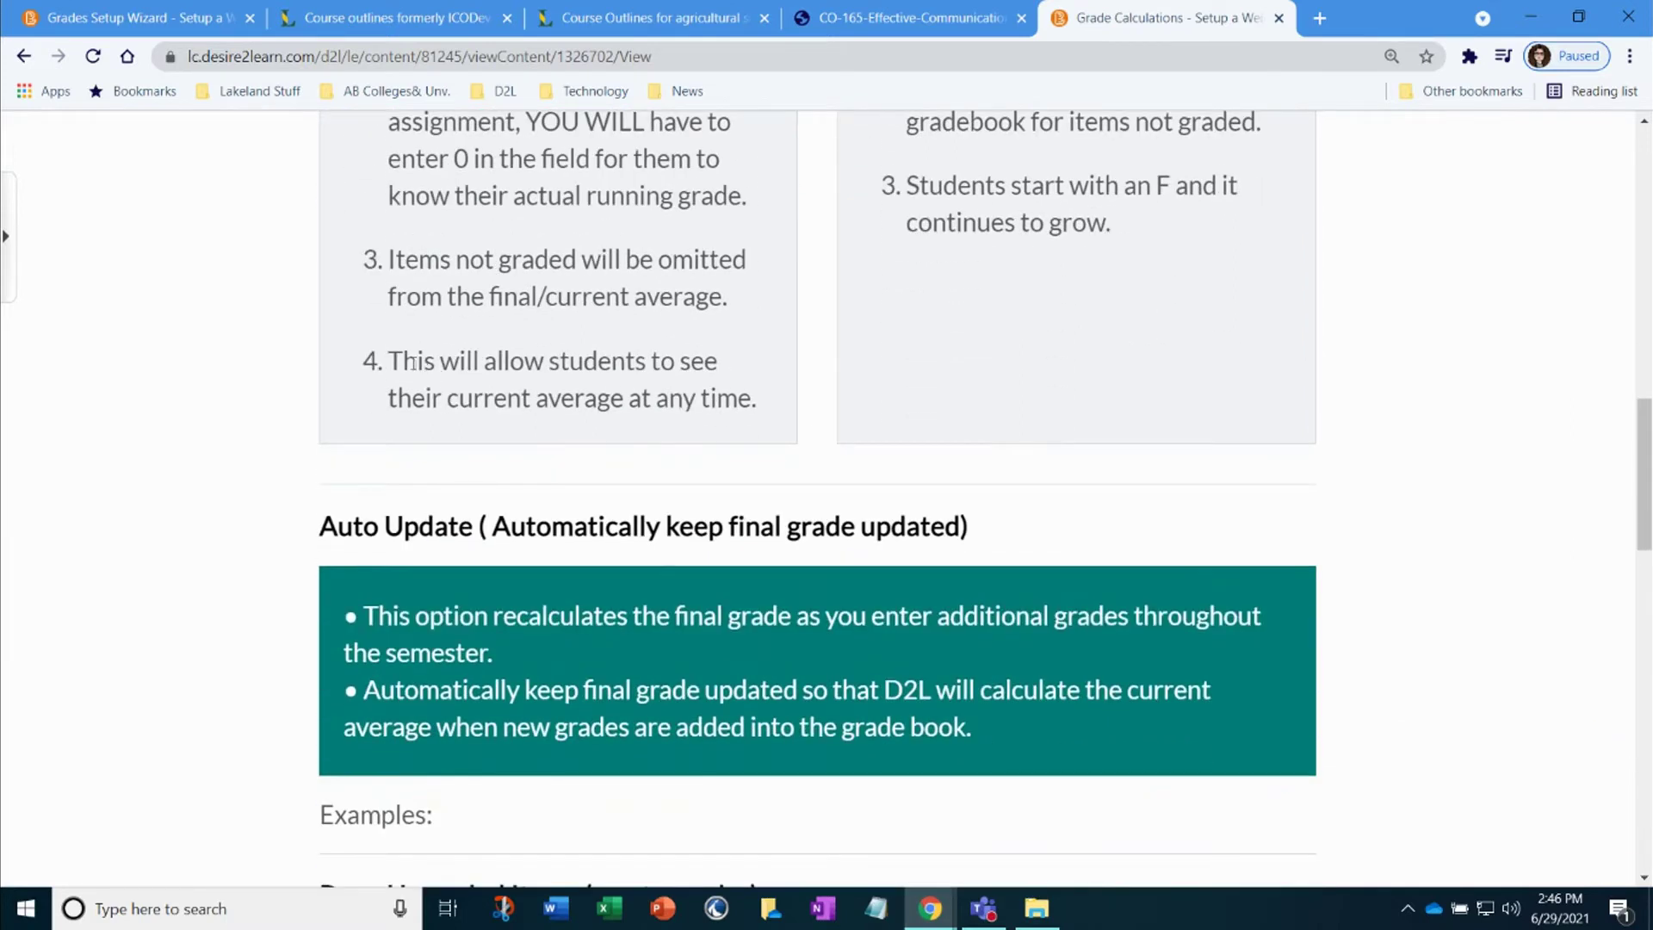
- Return to the setup wizard and accept the grade calculations with Drop ungraded items and Automatically keep final grade updated
click(129, 16)
scroll(504, 497, down, 1)
click(125, 527)
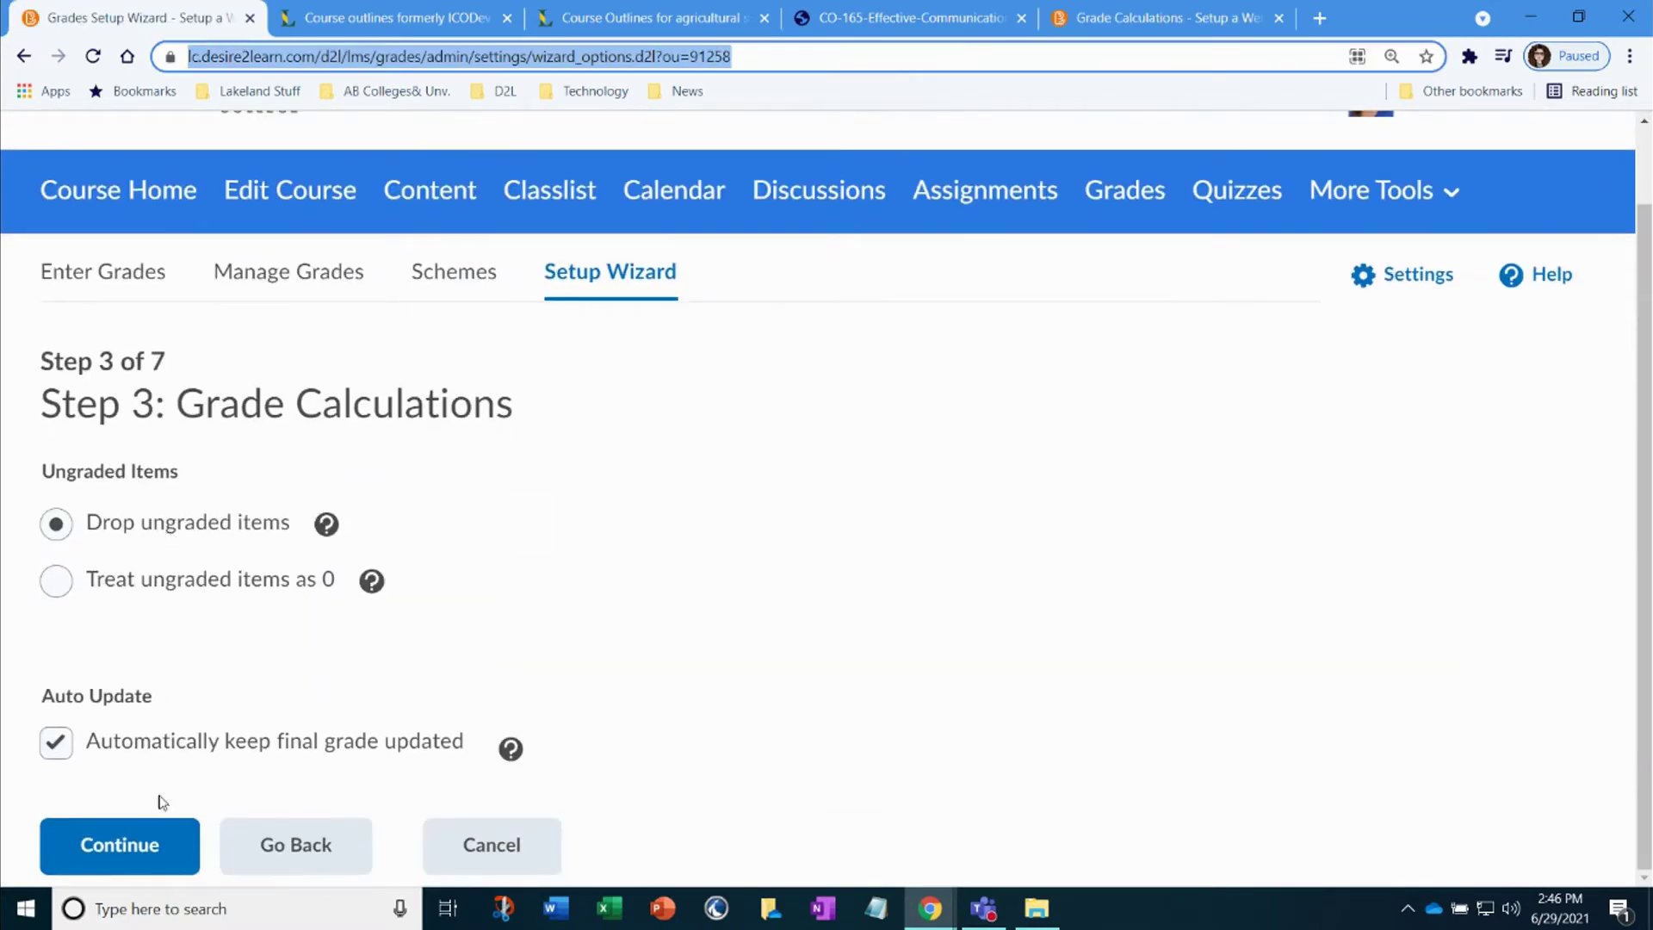
click(146, 860)
- Look through the organization grade schemes and preview the ranges of the Emergency Services Technologist (EST) scheme
scroll(911, 569, down, 6)
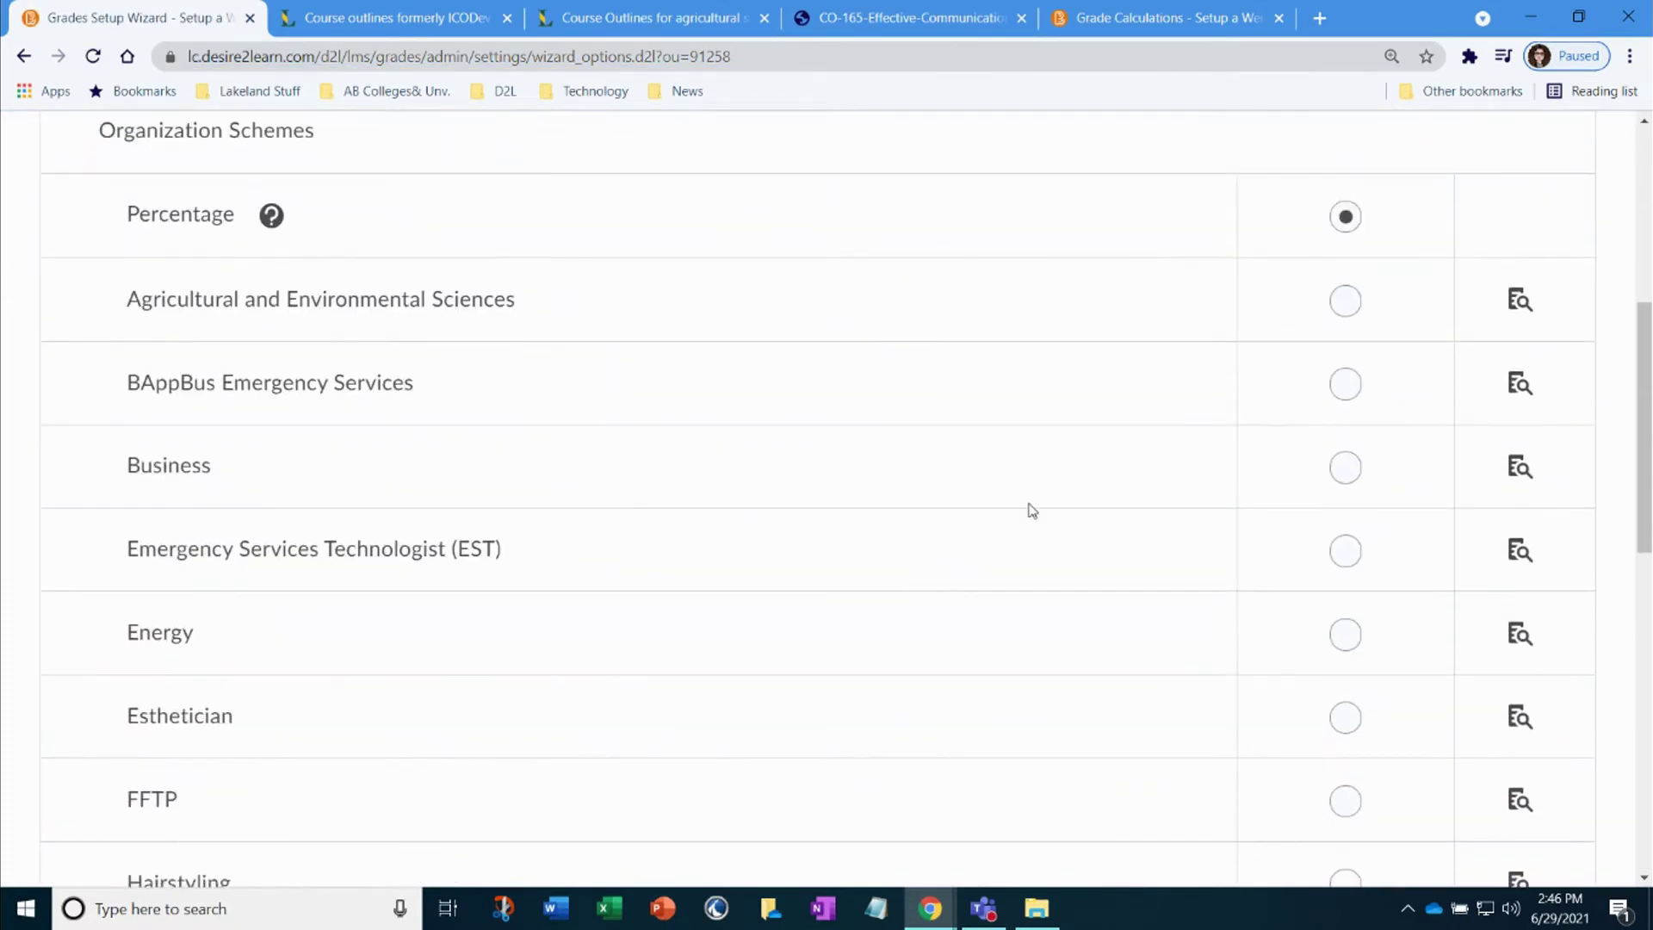
scroll(439, 387, up, 3)
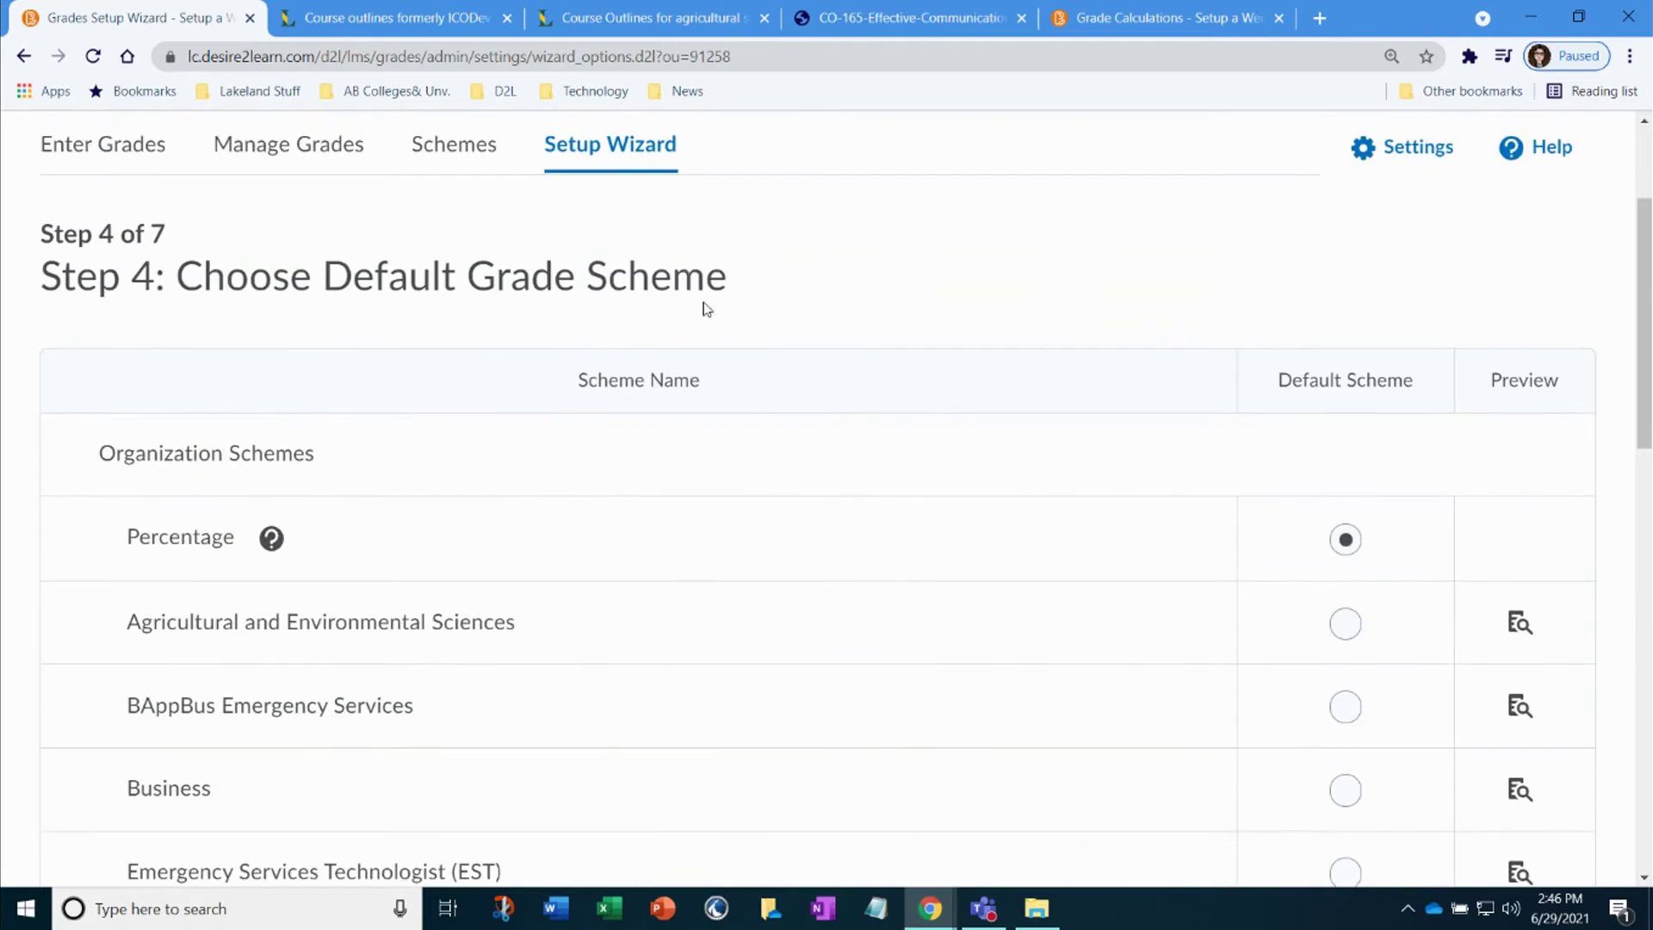
scroll(635, 389, down, 5)
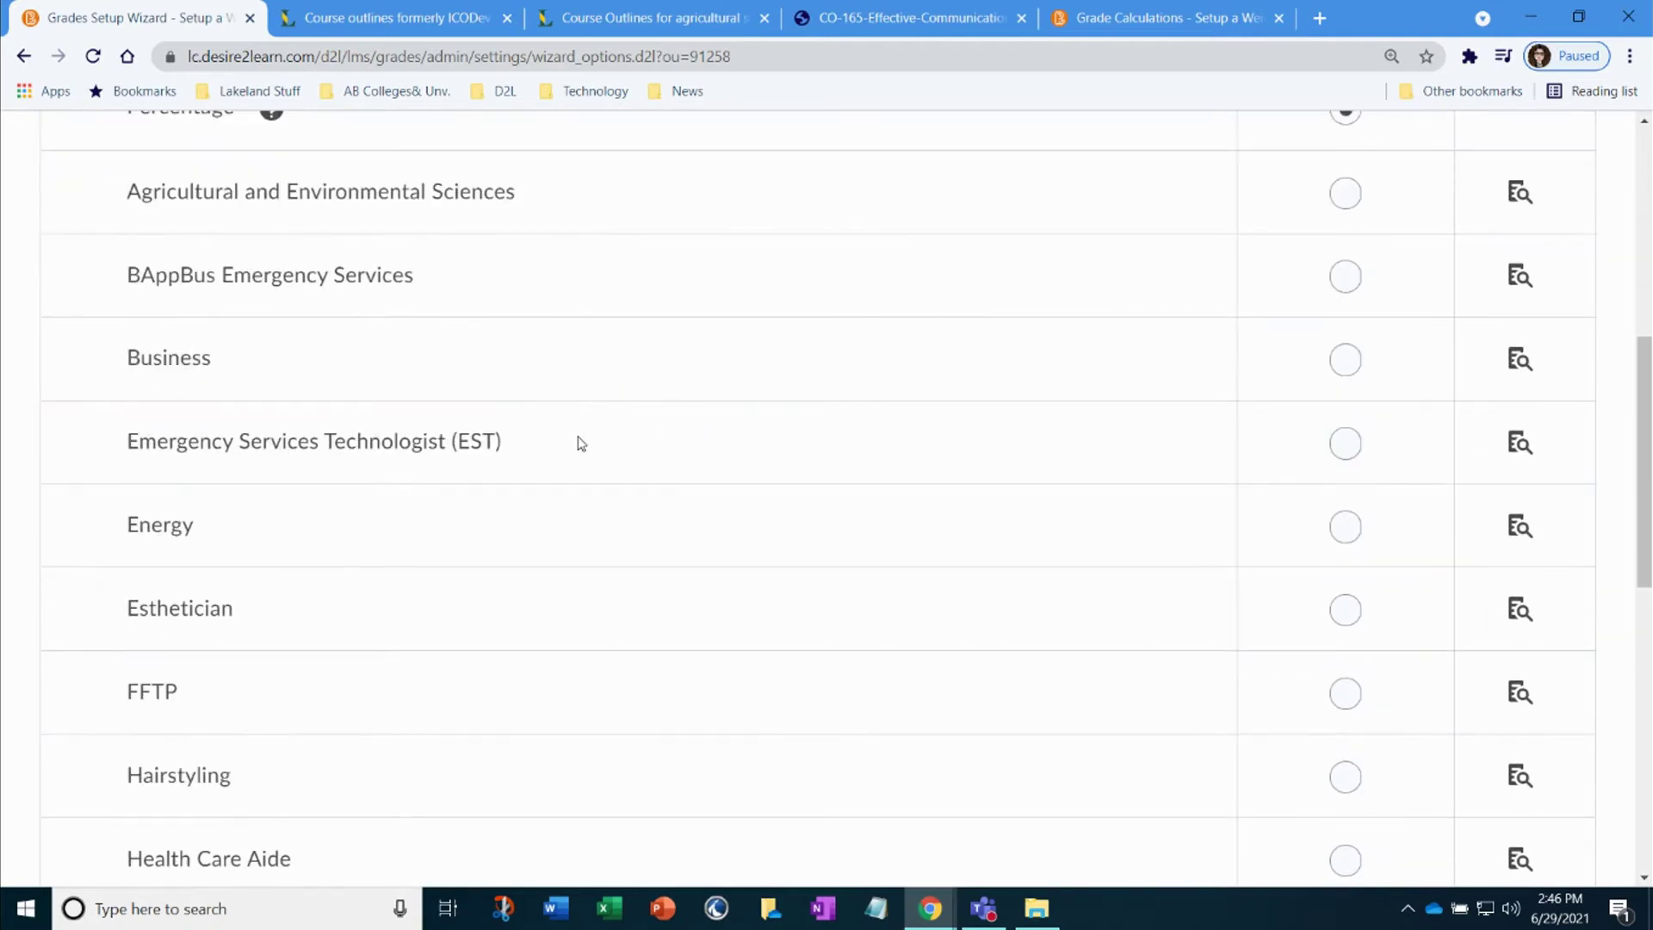
click(1519, 441)
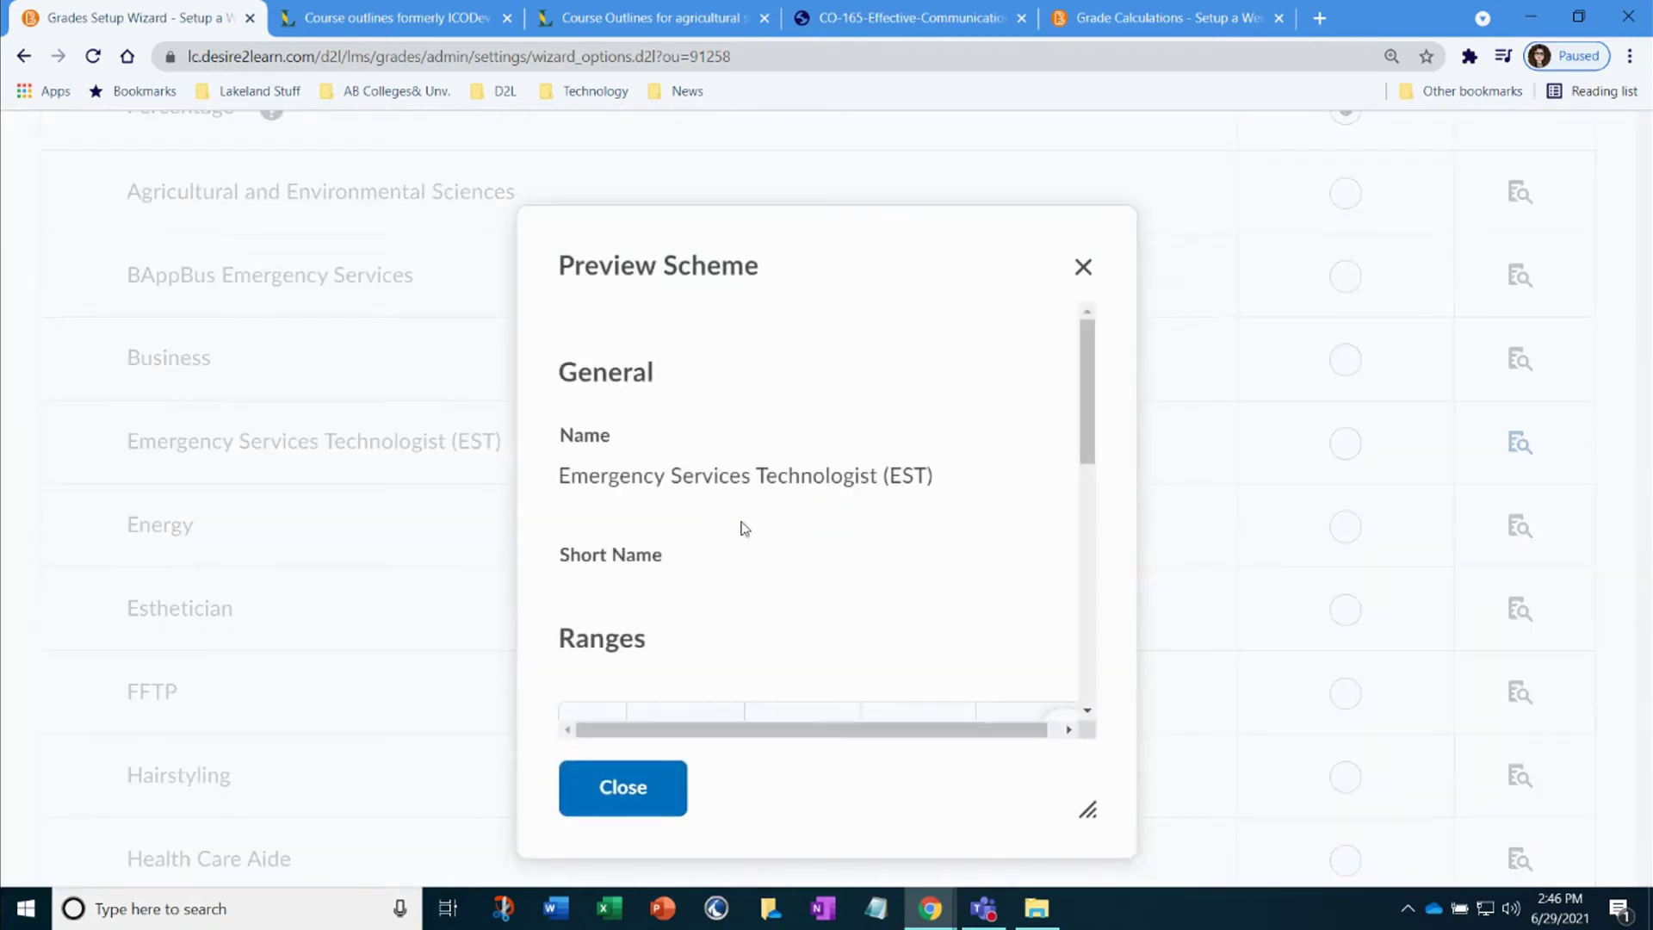
drag(1089, 380, 1110, 531)
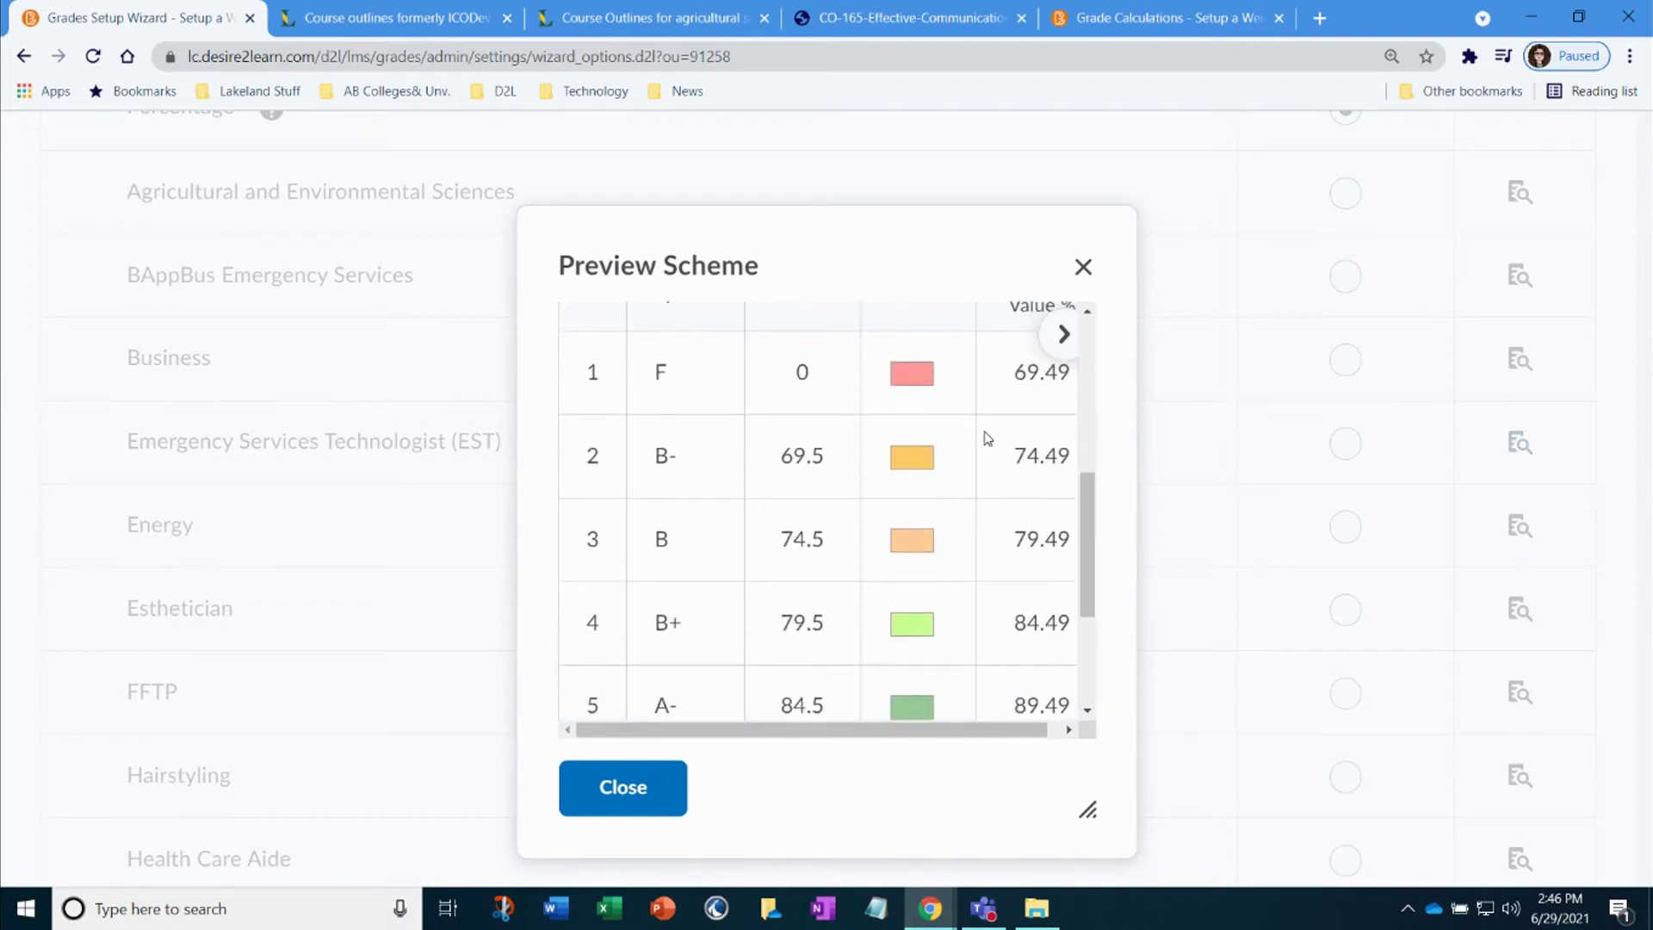
click(1082, 268)
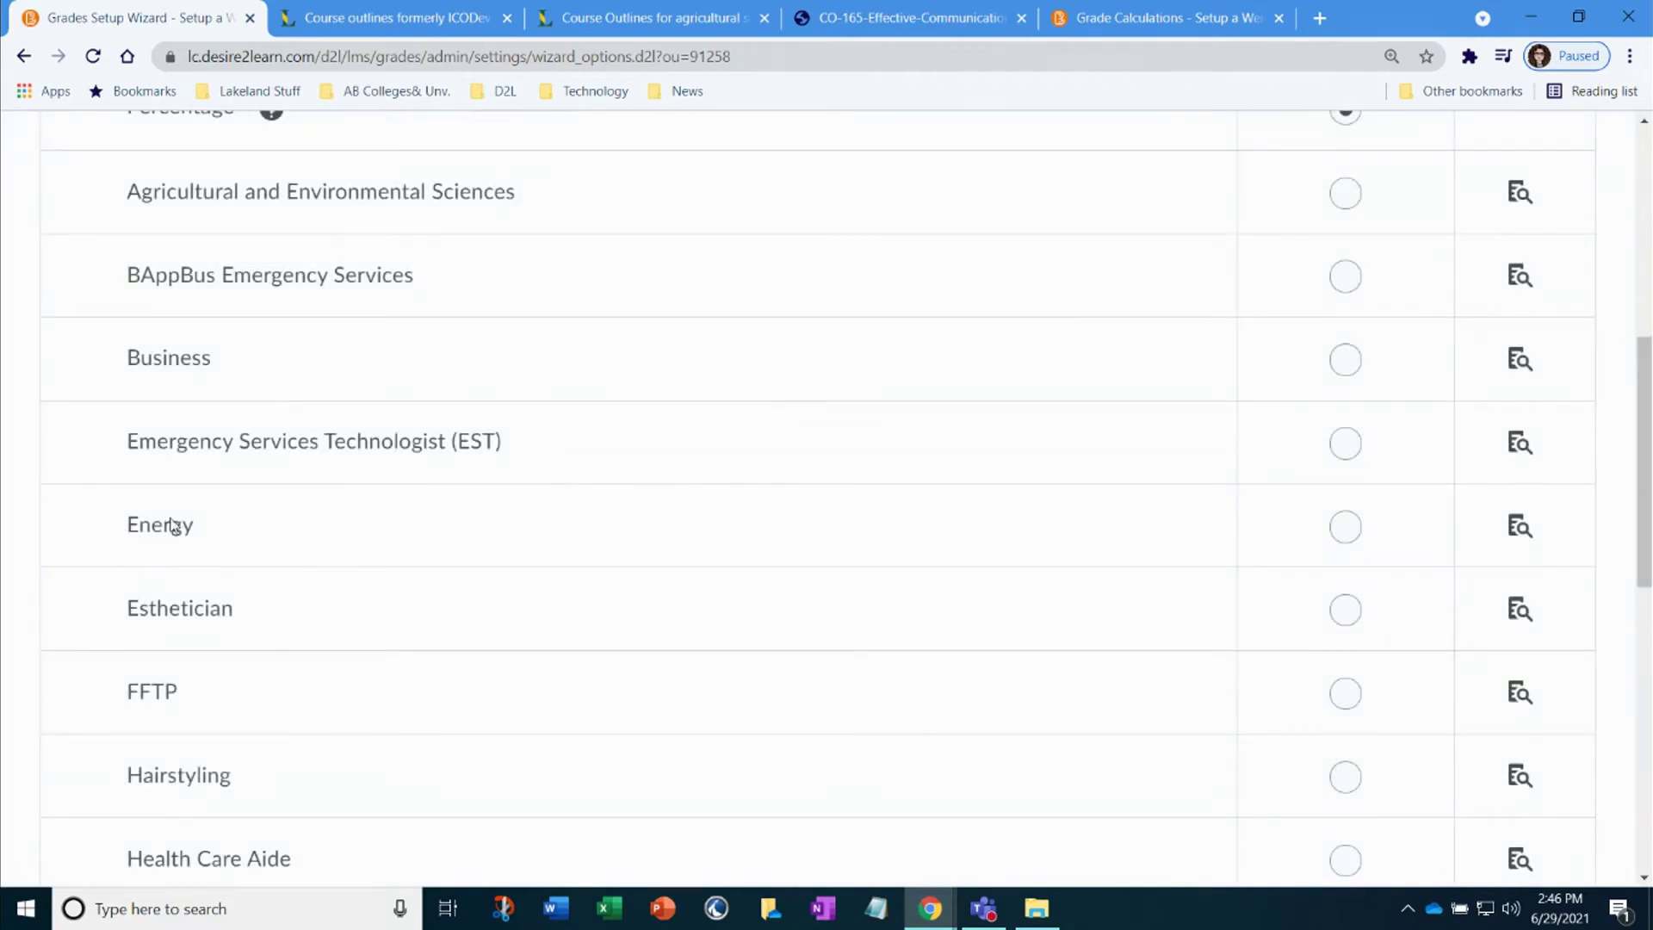
- Select Energy as the default grade scheme and continue to the managing view display options
click(1346, 526)
scroll(345, 637, down, 10)
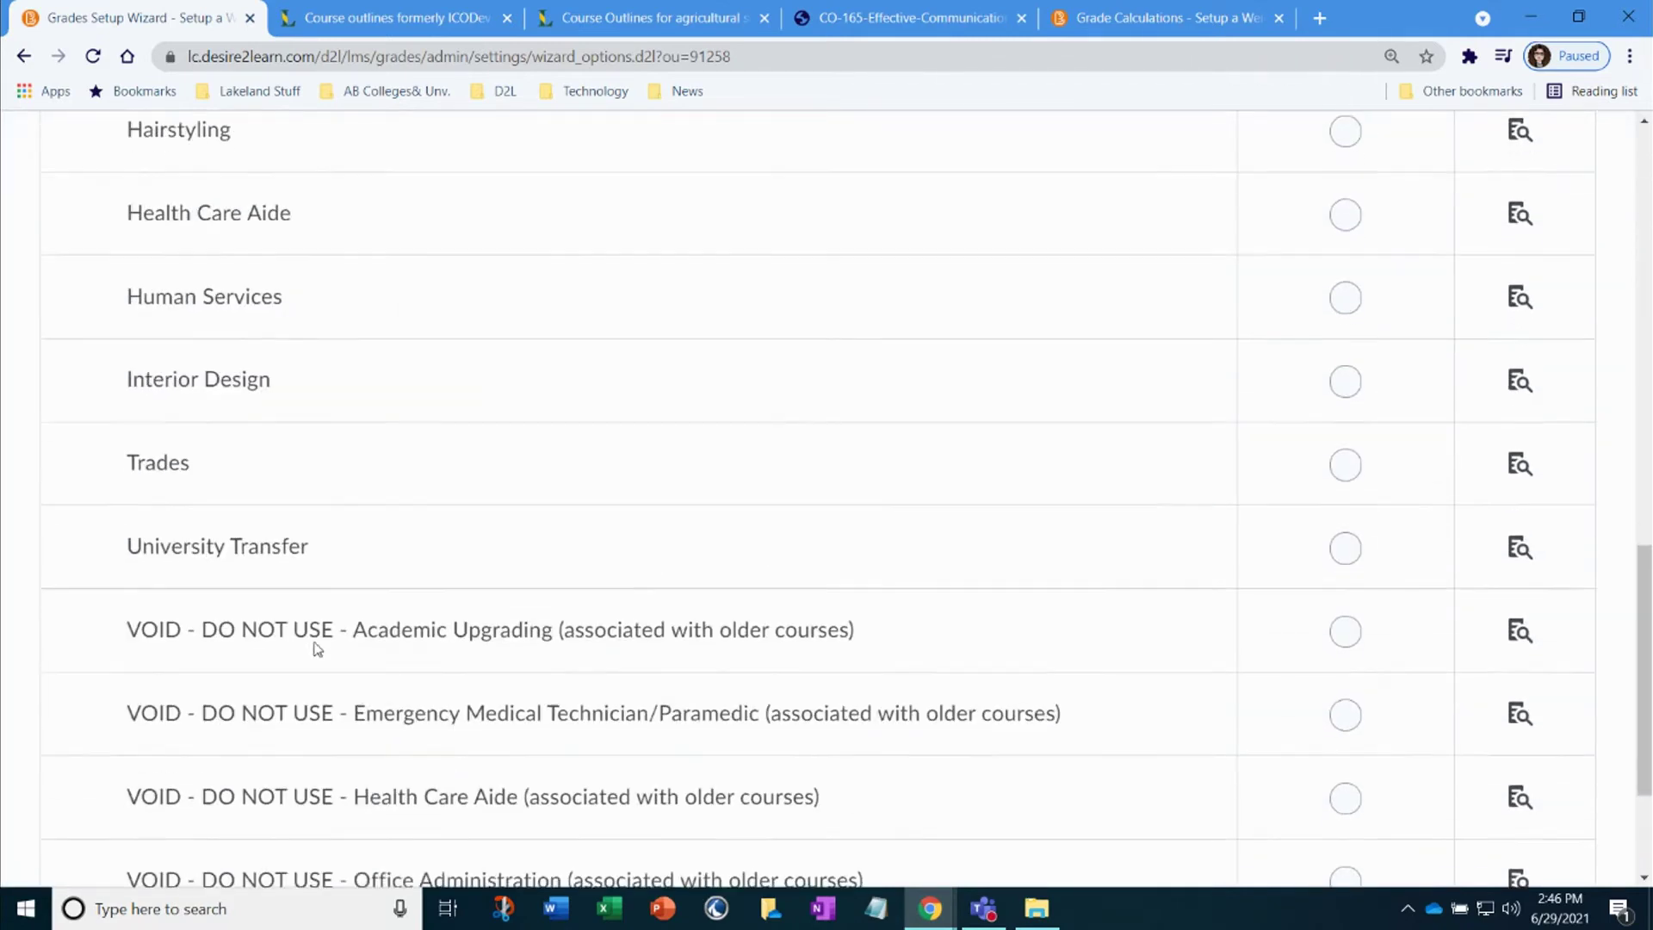
click(116, 848)
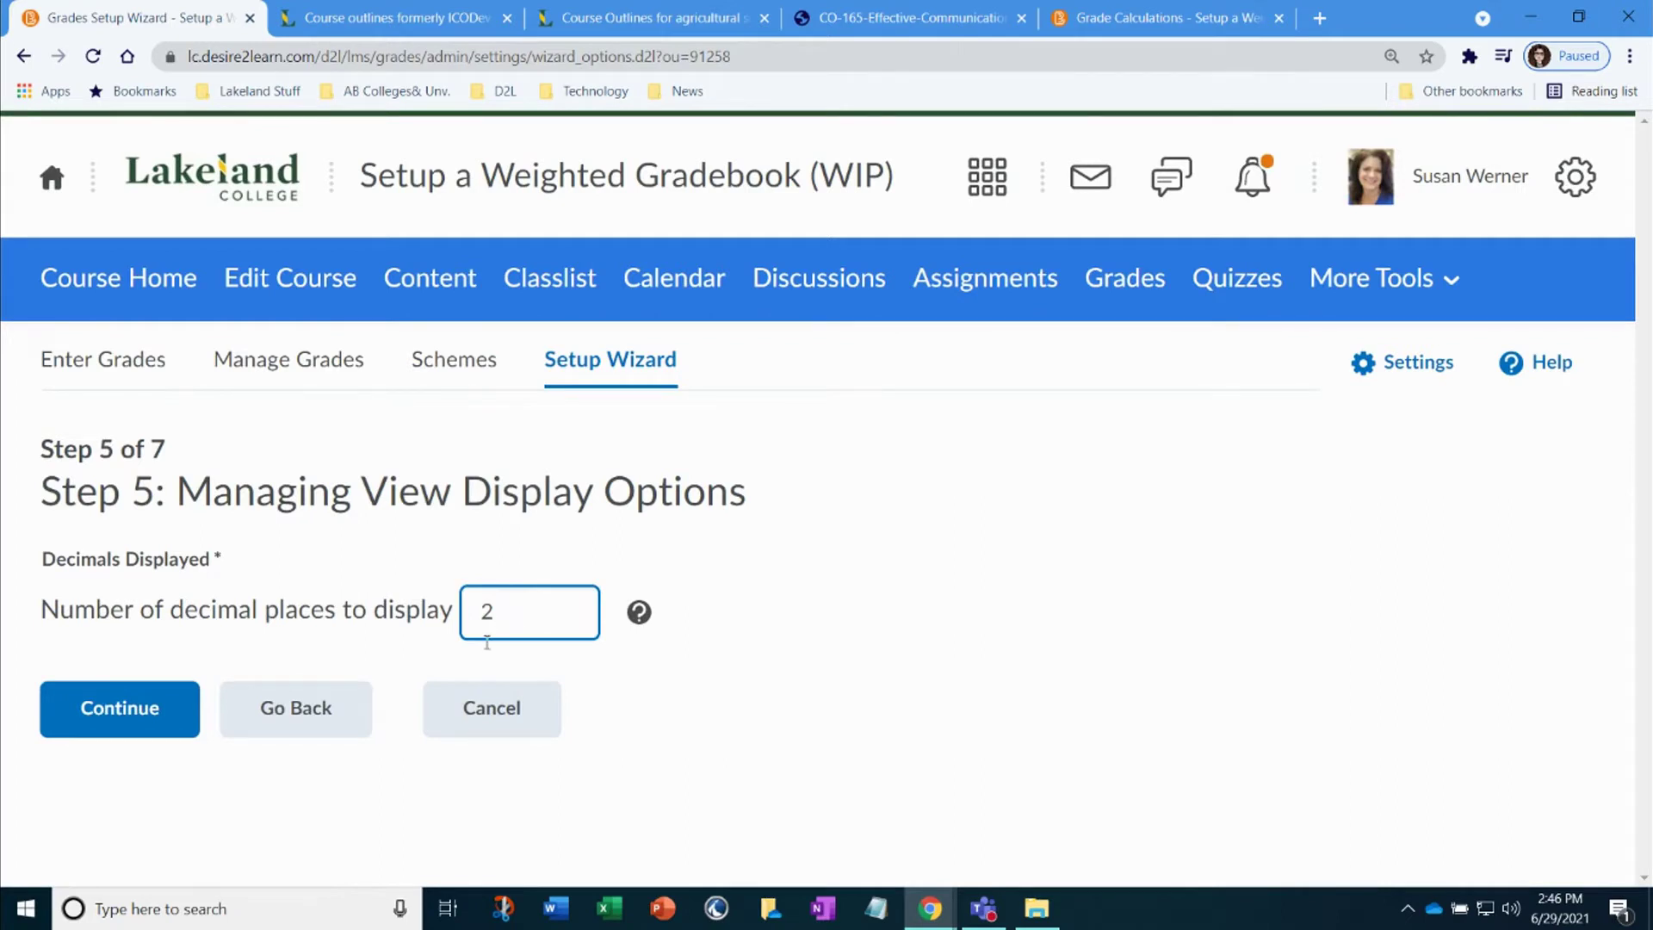
- Accept 2 decimal places for the managing view and keep the preset student view display options, including showing the final grade calculation
click(137, 715)
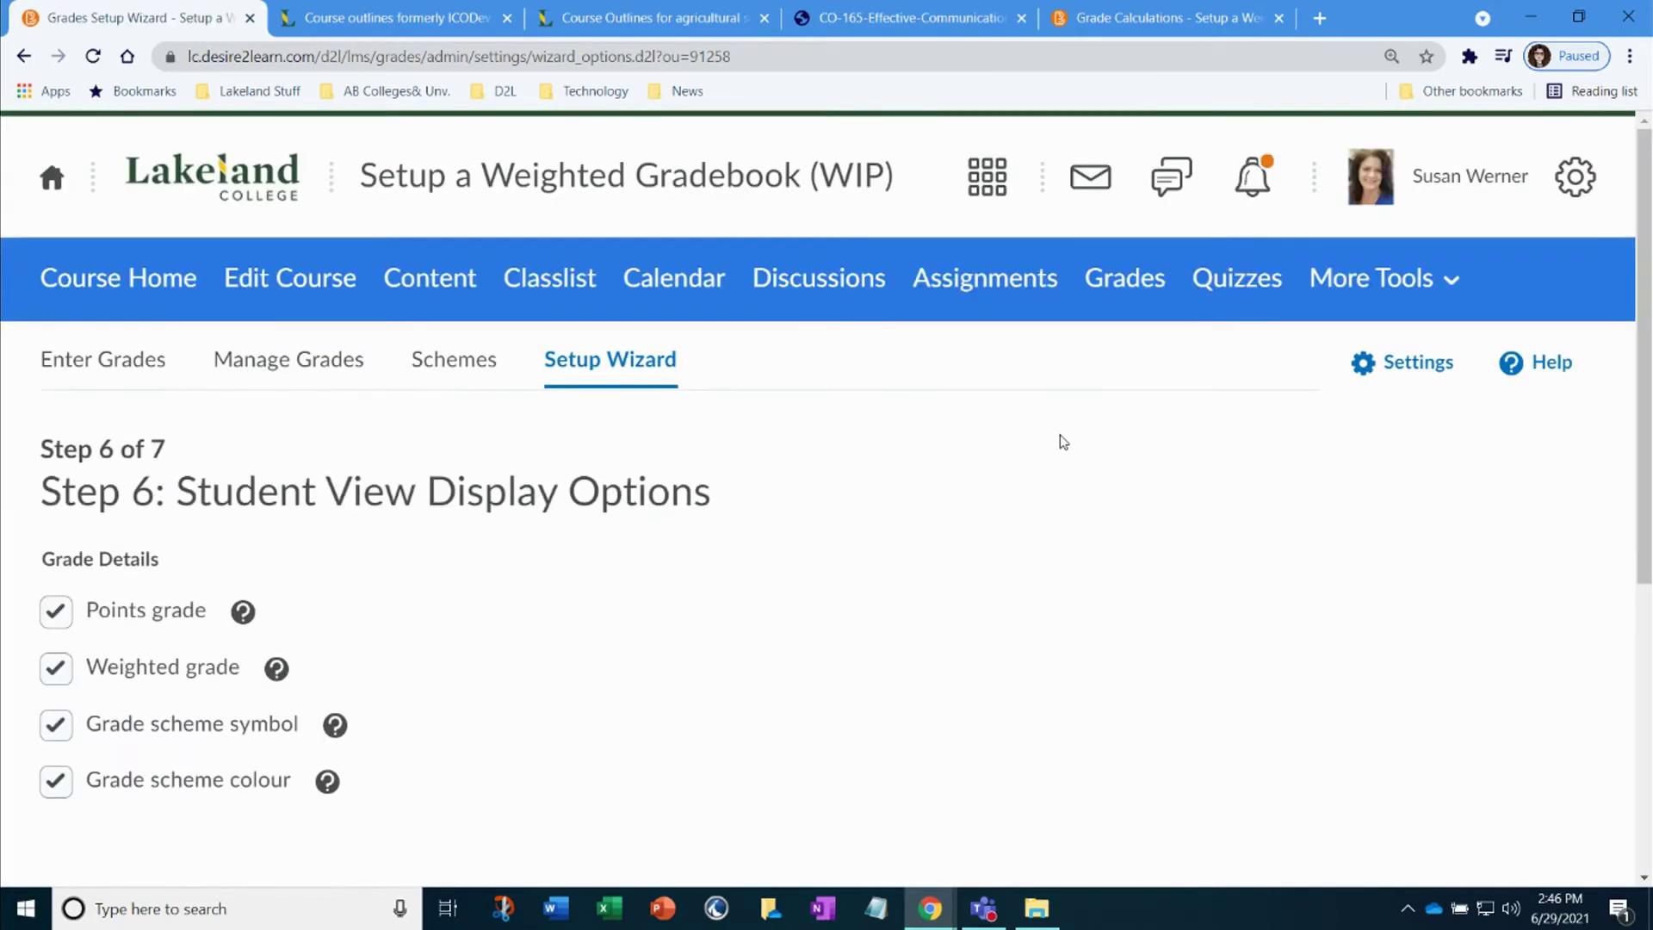
drag(181, 492, 719, 493)
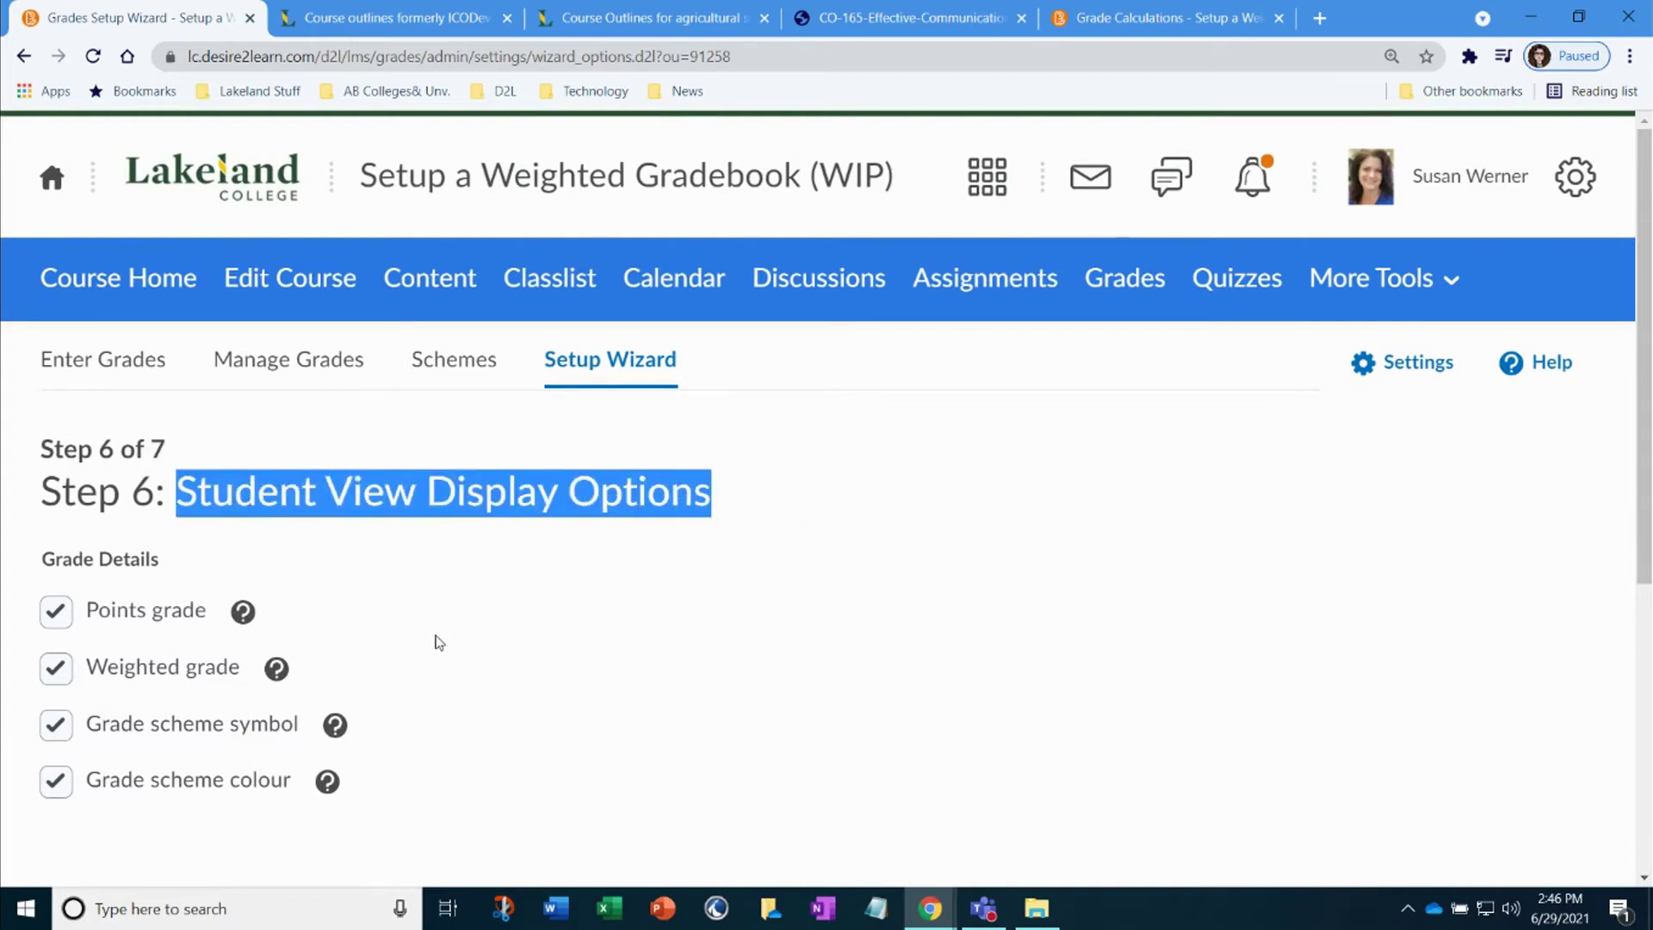
scroll(395, 602, down, 5)
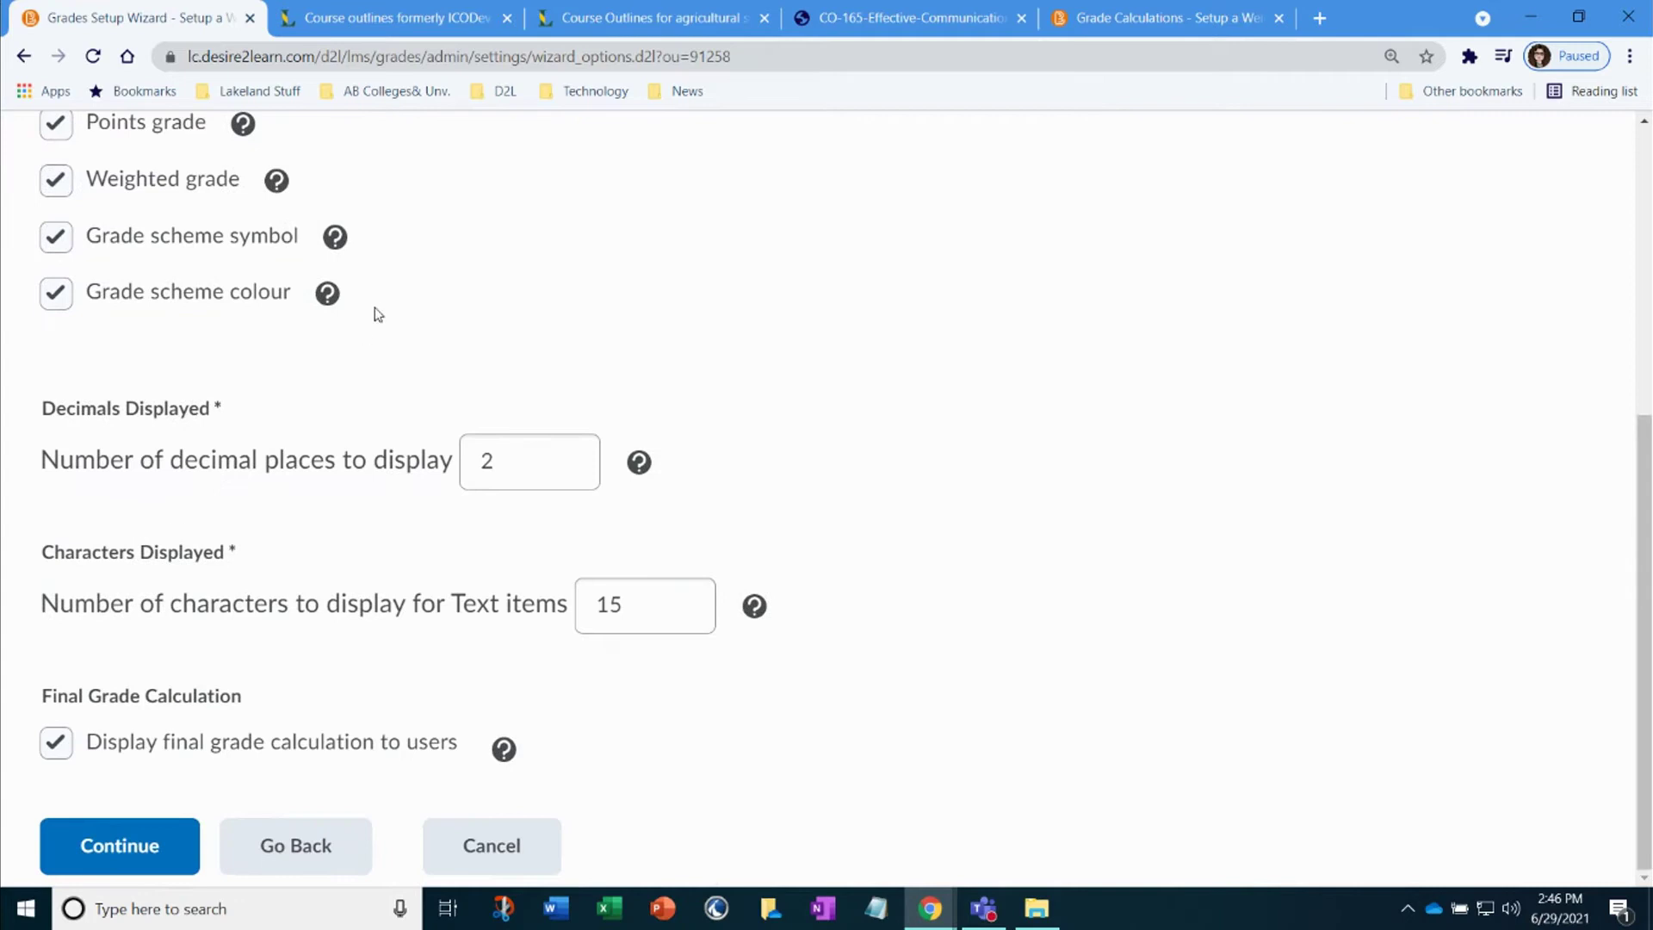
click(98, 848)
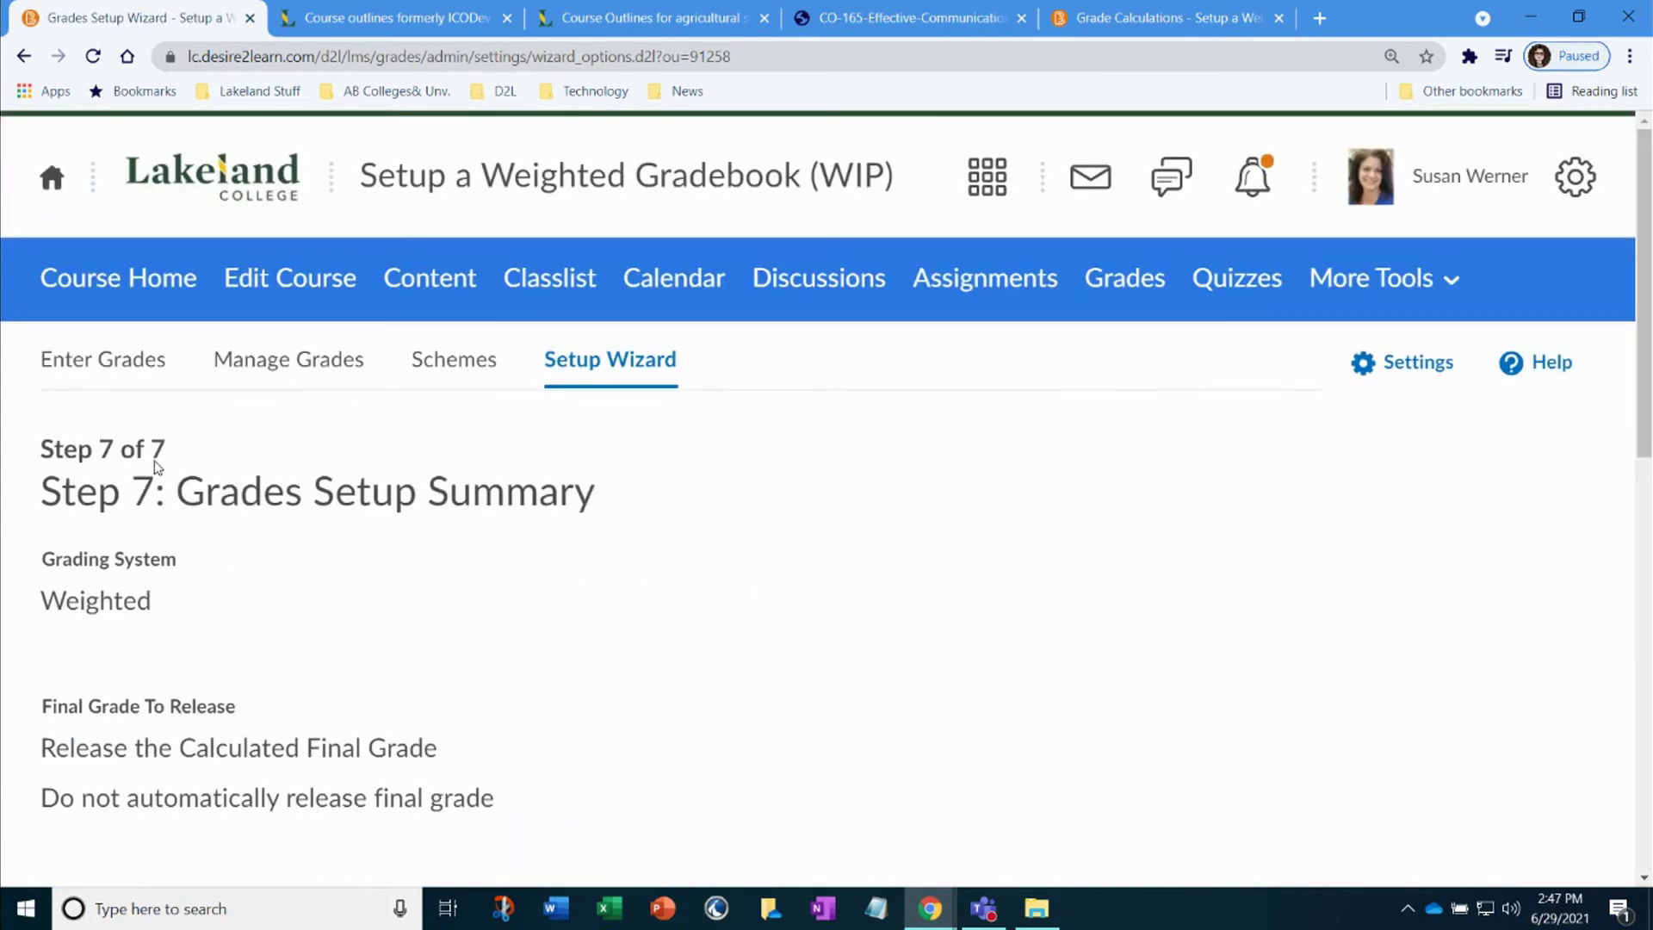
- Review the grades setup summary to finish the wizard, and open the list of grade items under Manage Grades
scroll(489, 506, down, 10)
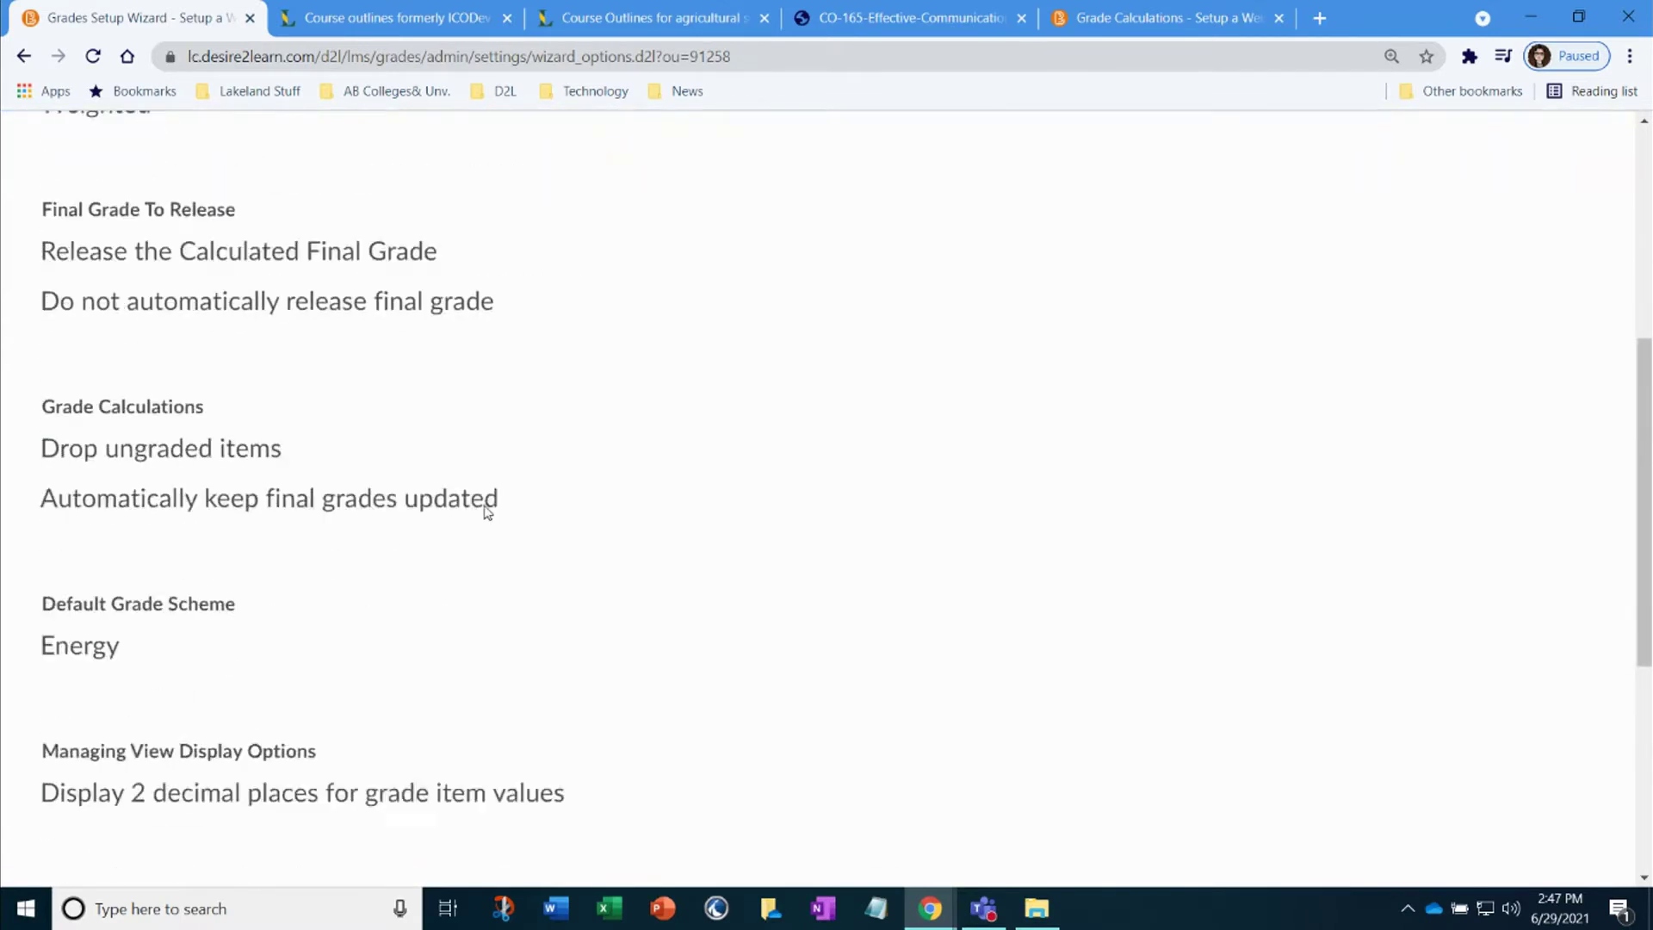
click(99, 844)
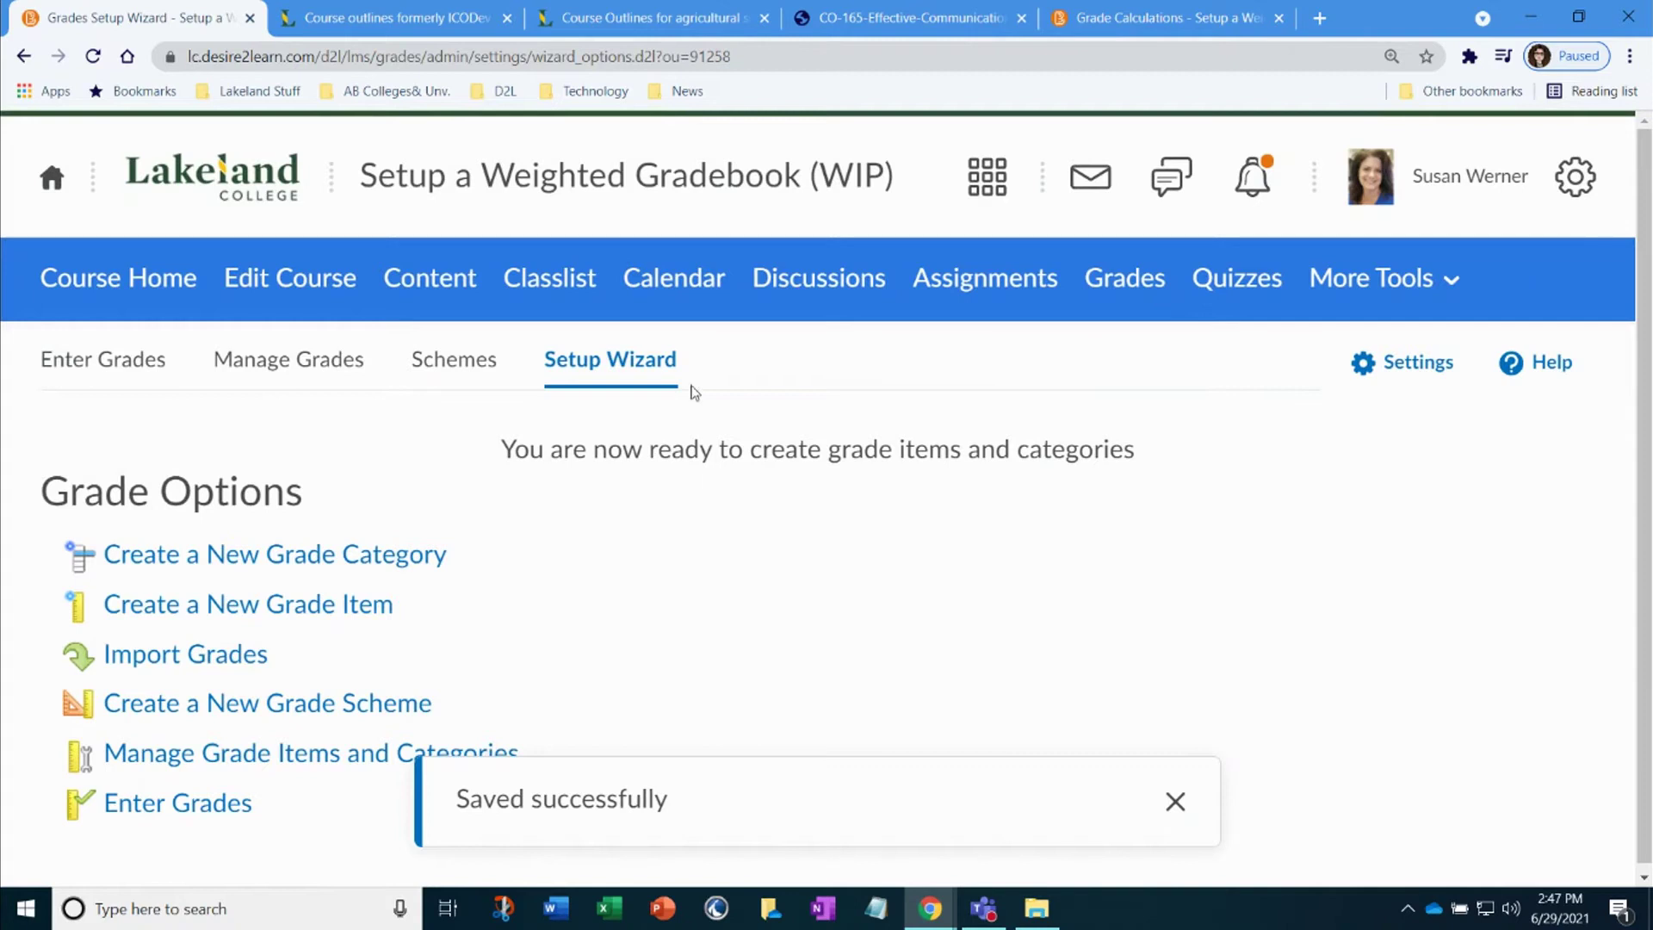
click(279, 360)
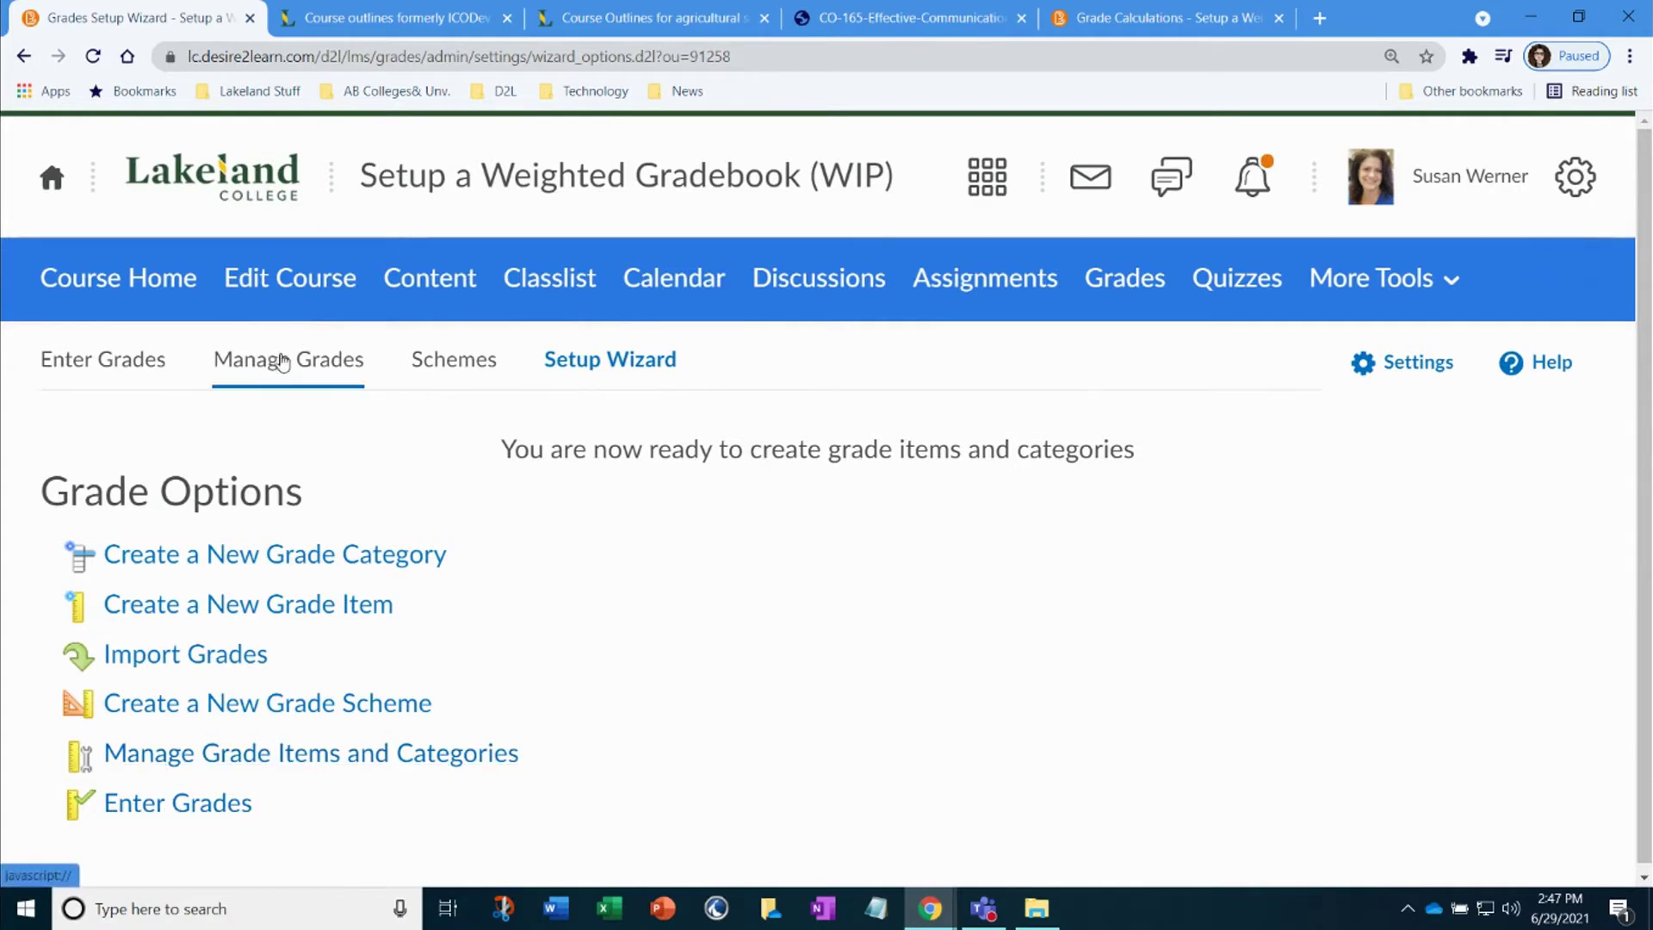
click(340, 375)
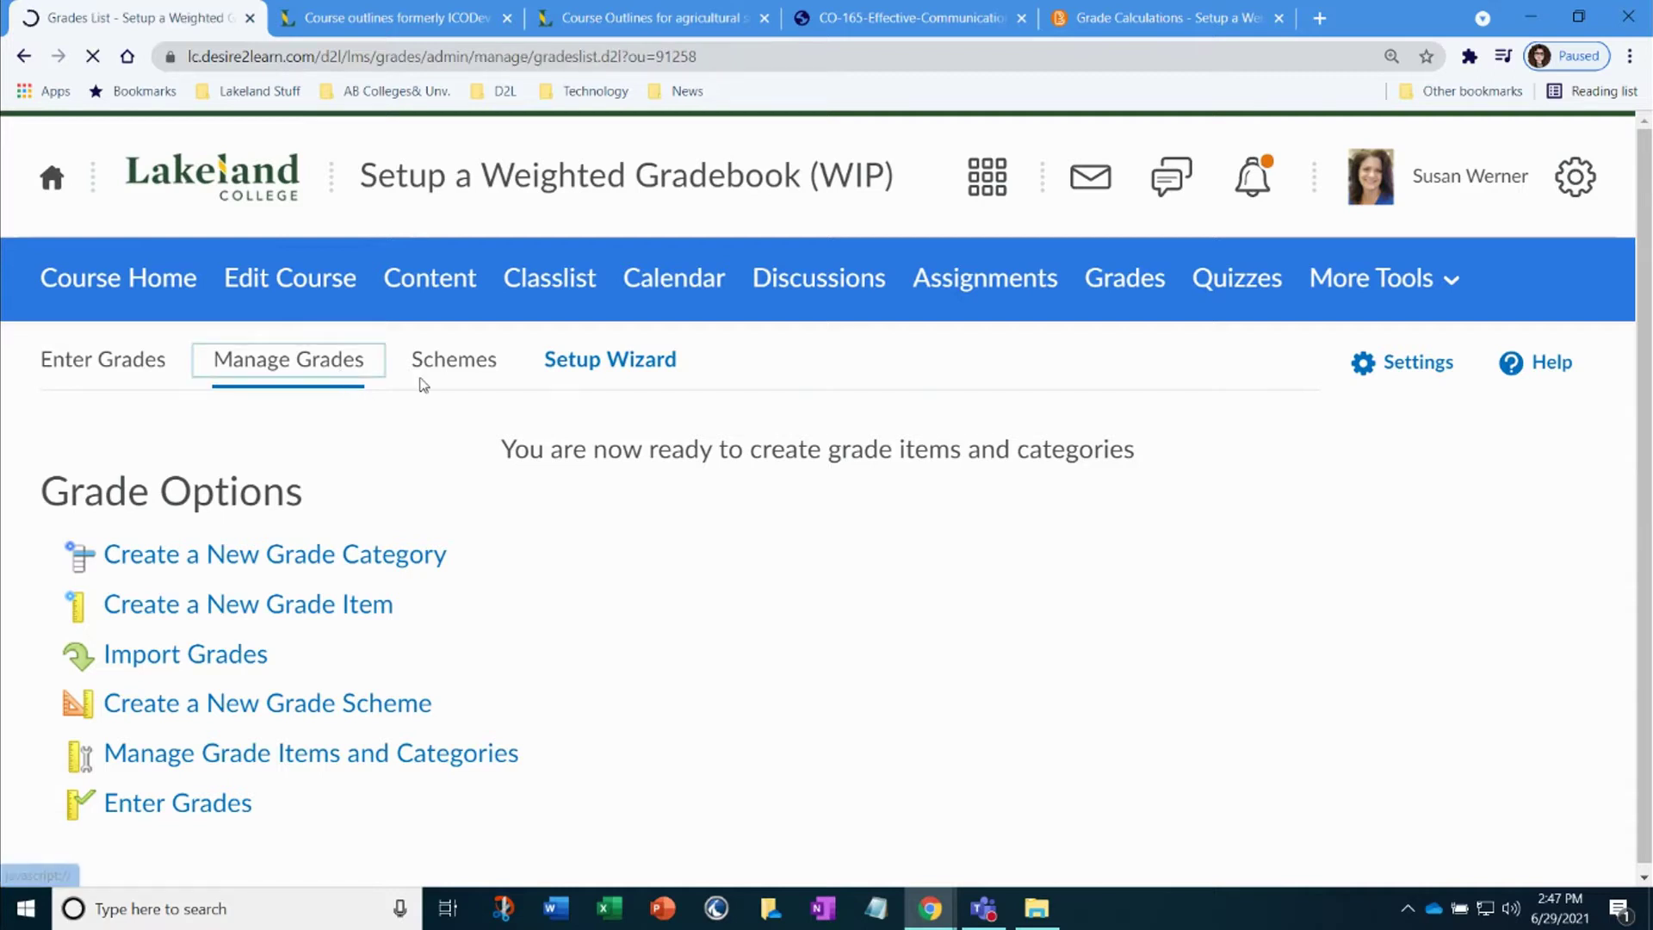
scroll(430, 350, down, 2)
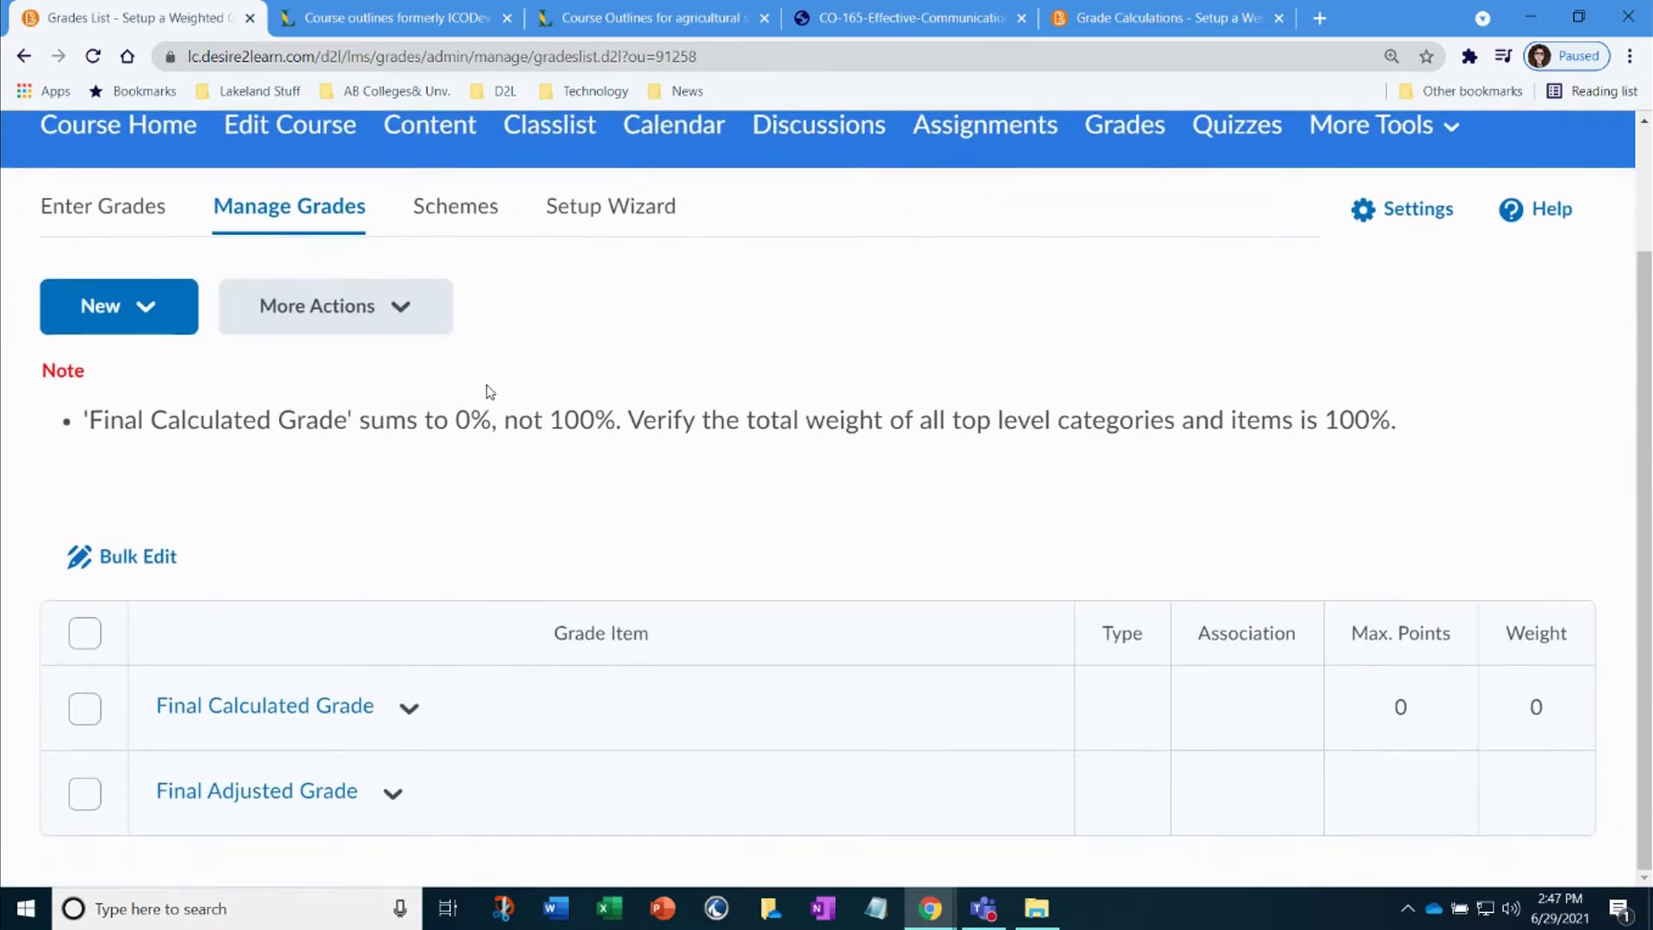
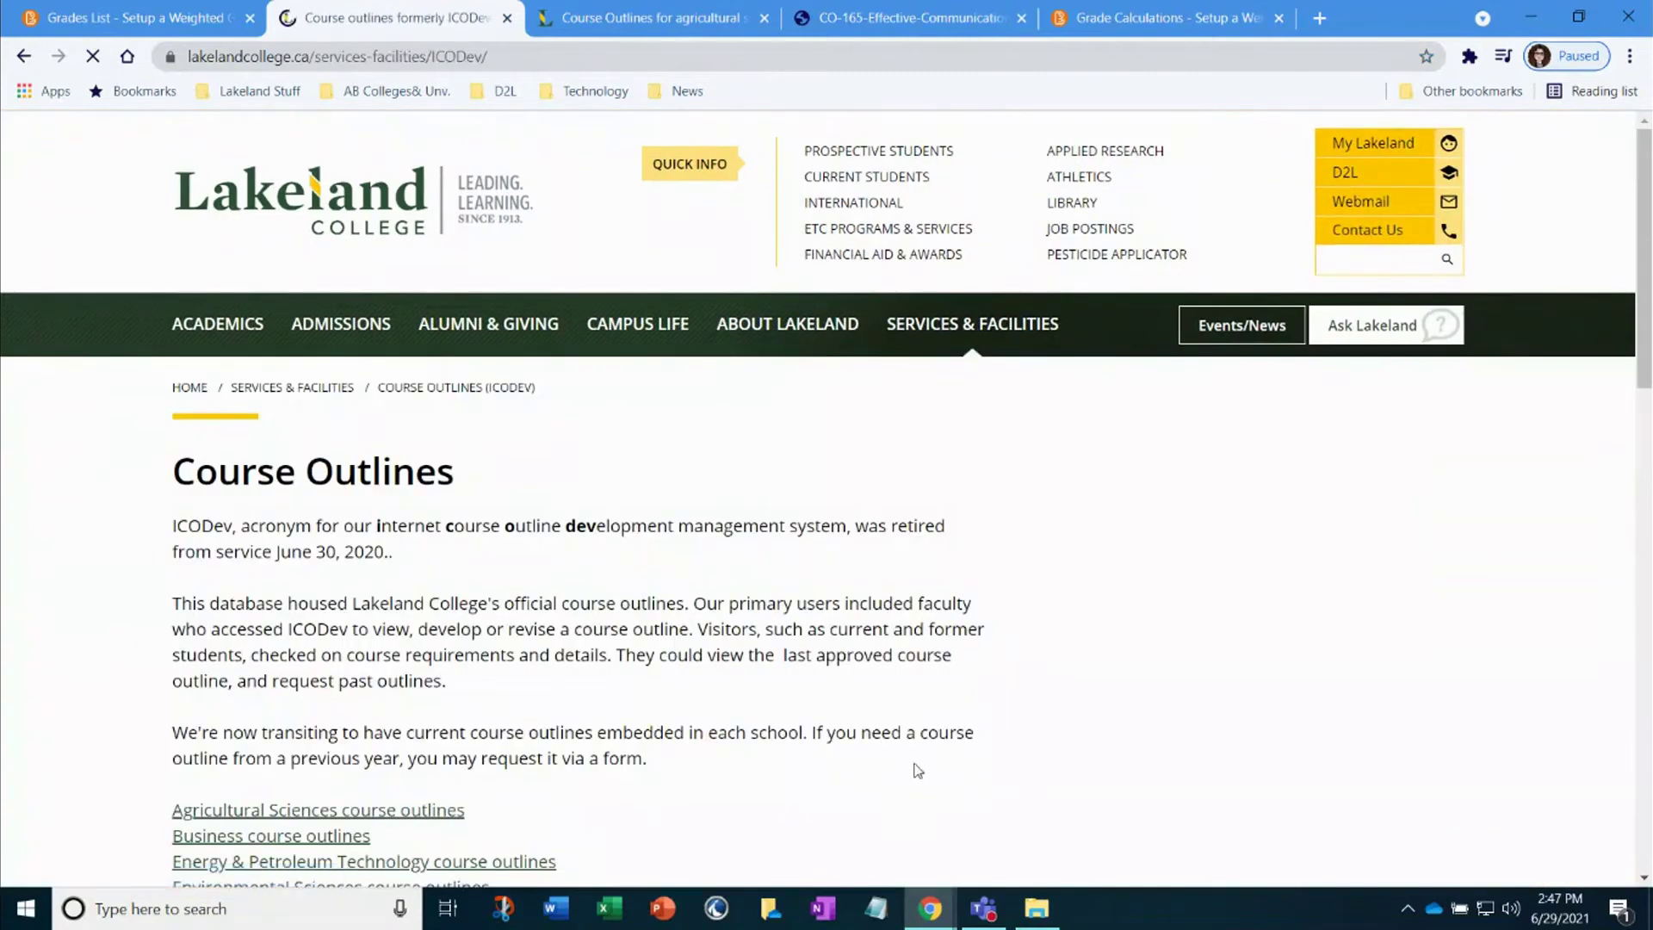
- Look through the college's Course Outlines pages and the Agribusiness list, and bring up the CO-165 Effective Communications outline
scroll(904, 764, down, 3)
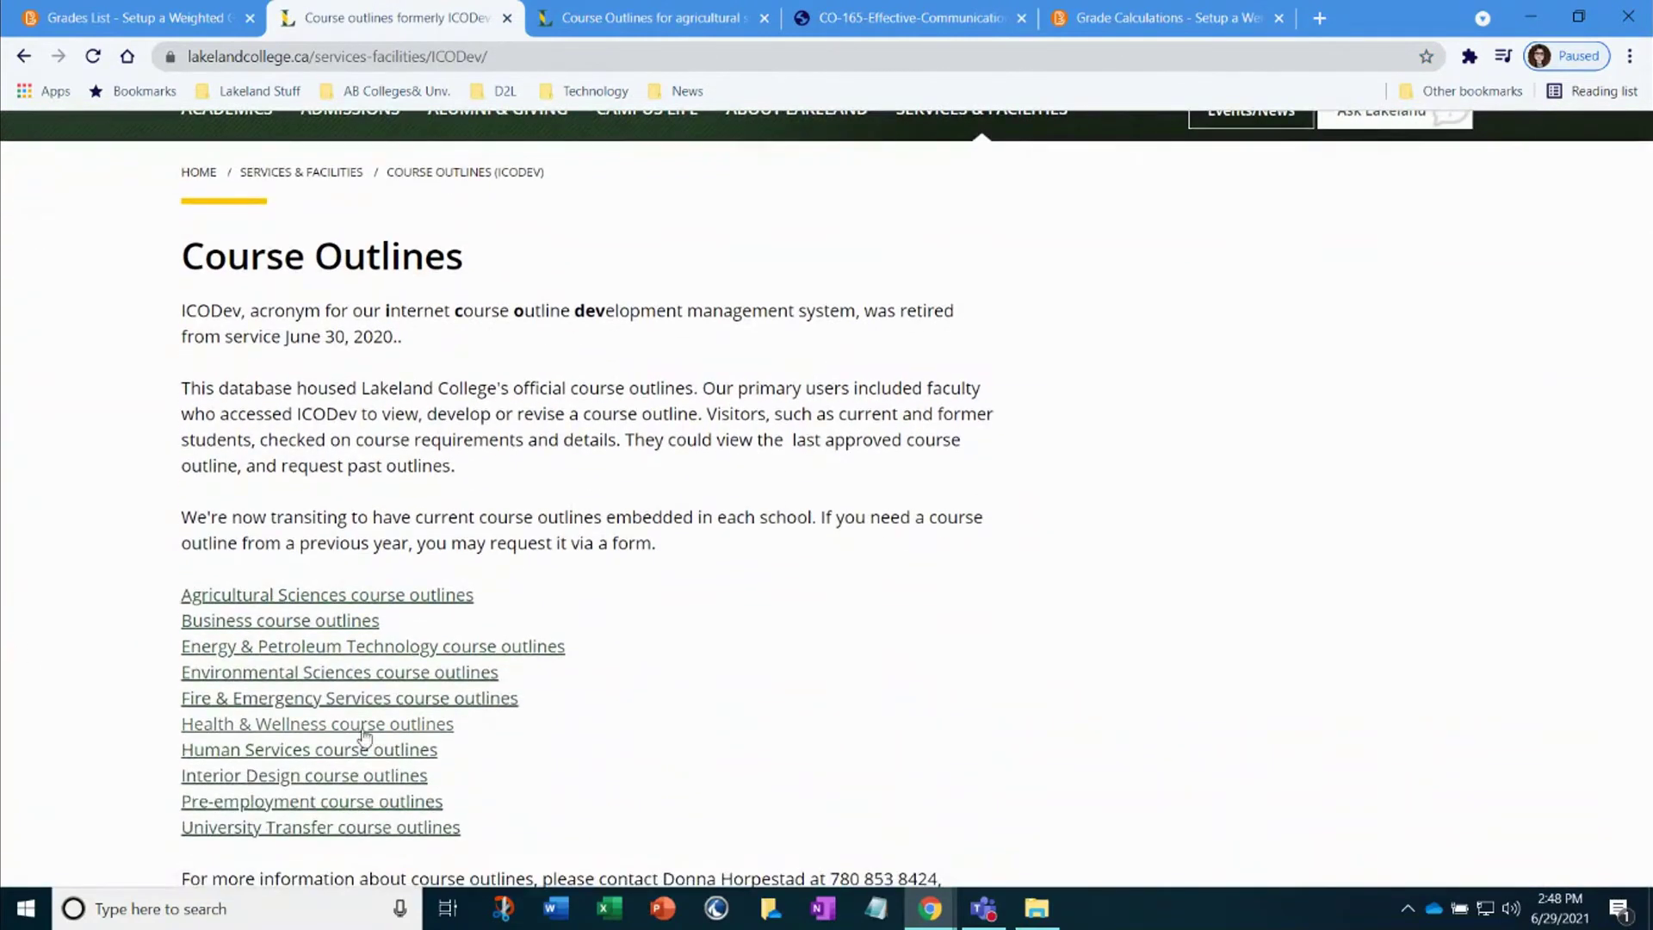
click(547, 8)
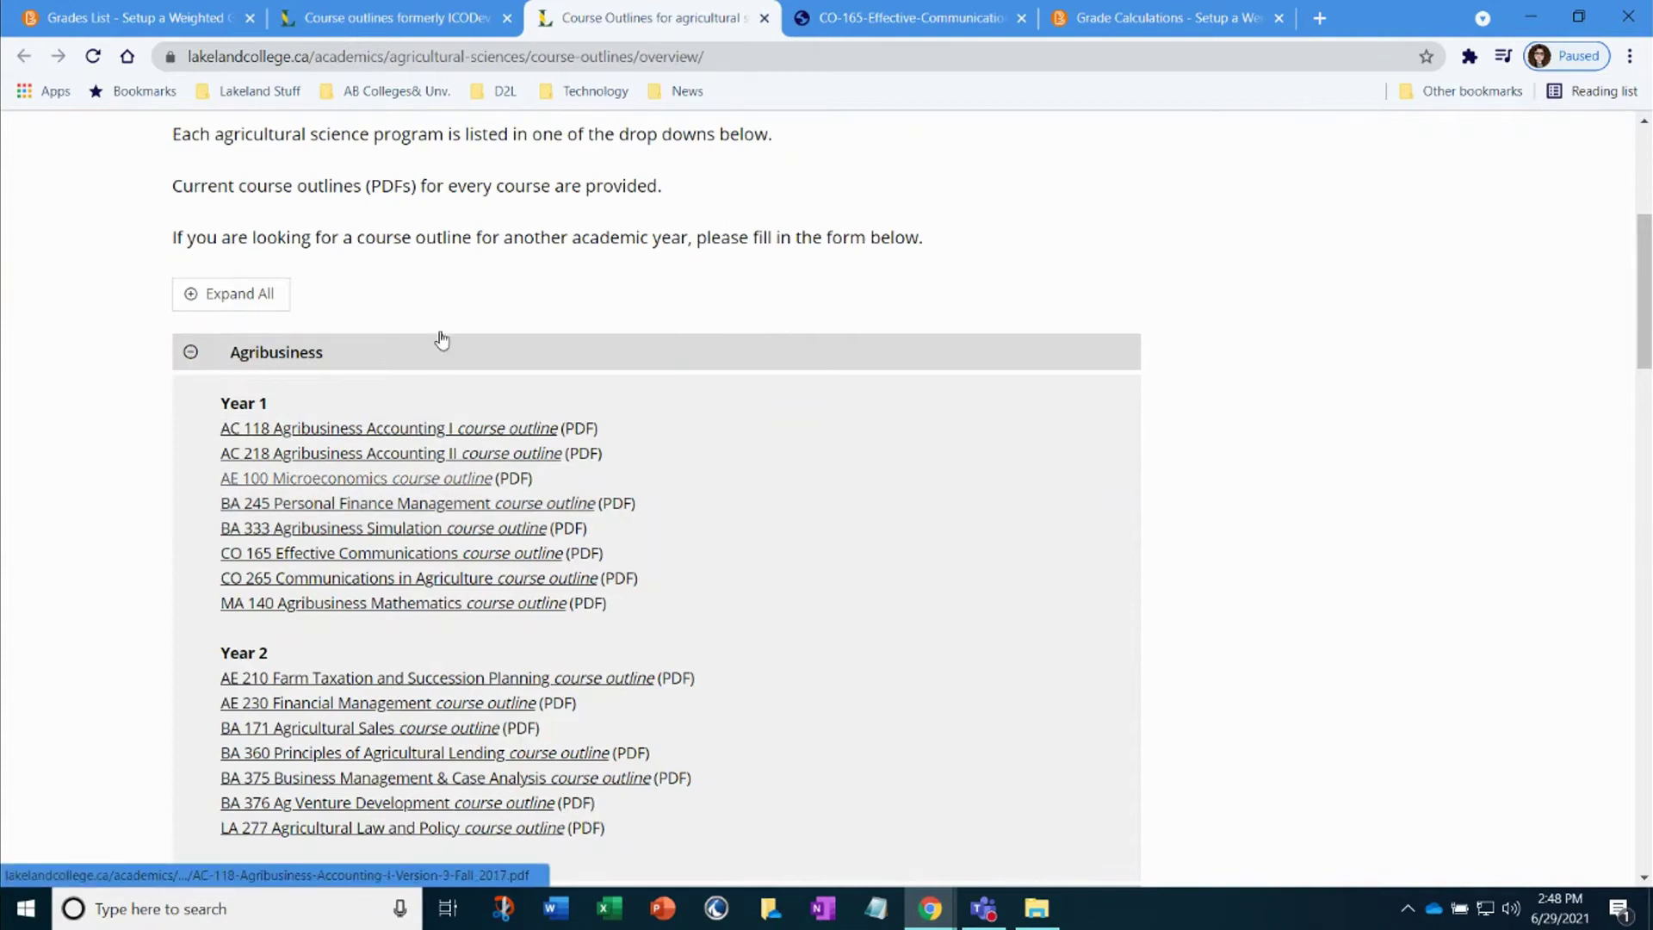
click(852, 17)
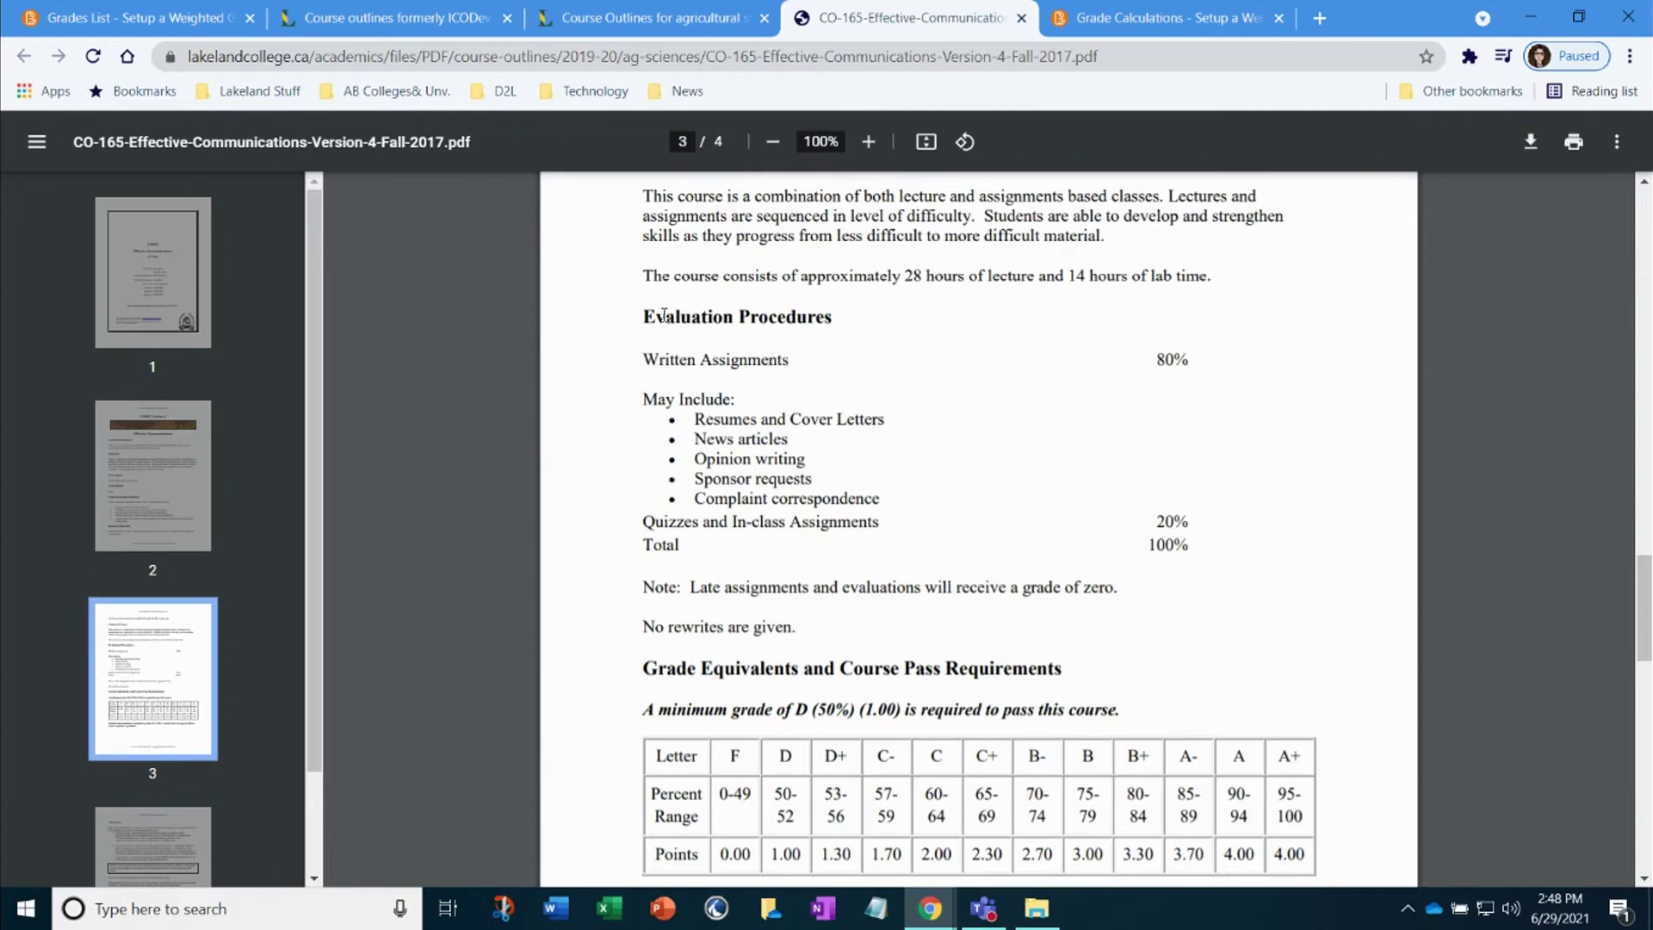
- Examine the Evaluation Procedures in the CO-165 outline, focusing on Written Assignments and its listed components, and return to the grades list
drag(648, 318, 816, 321)
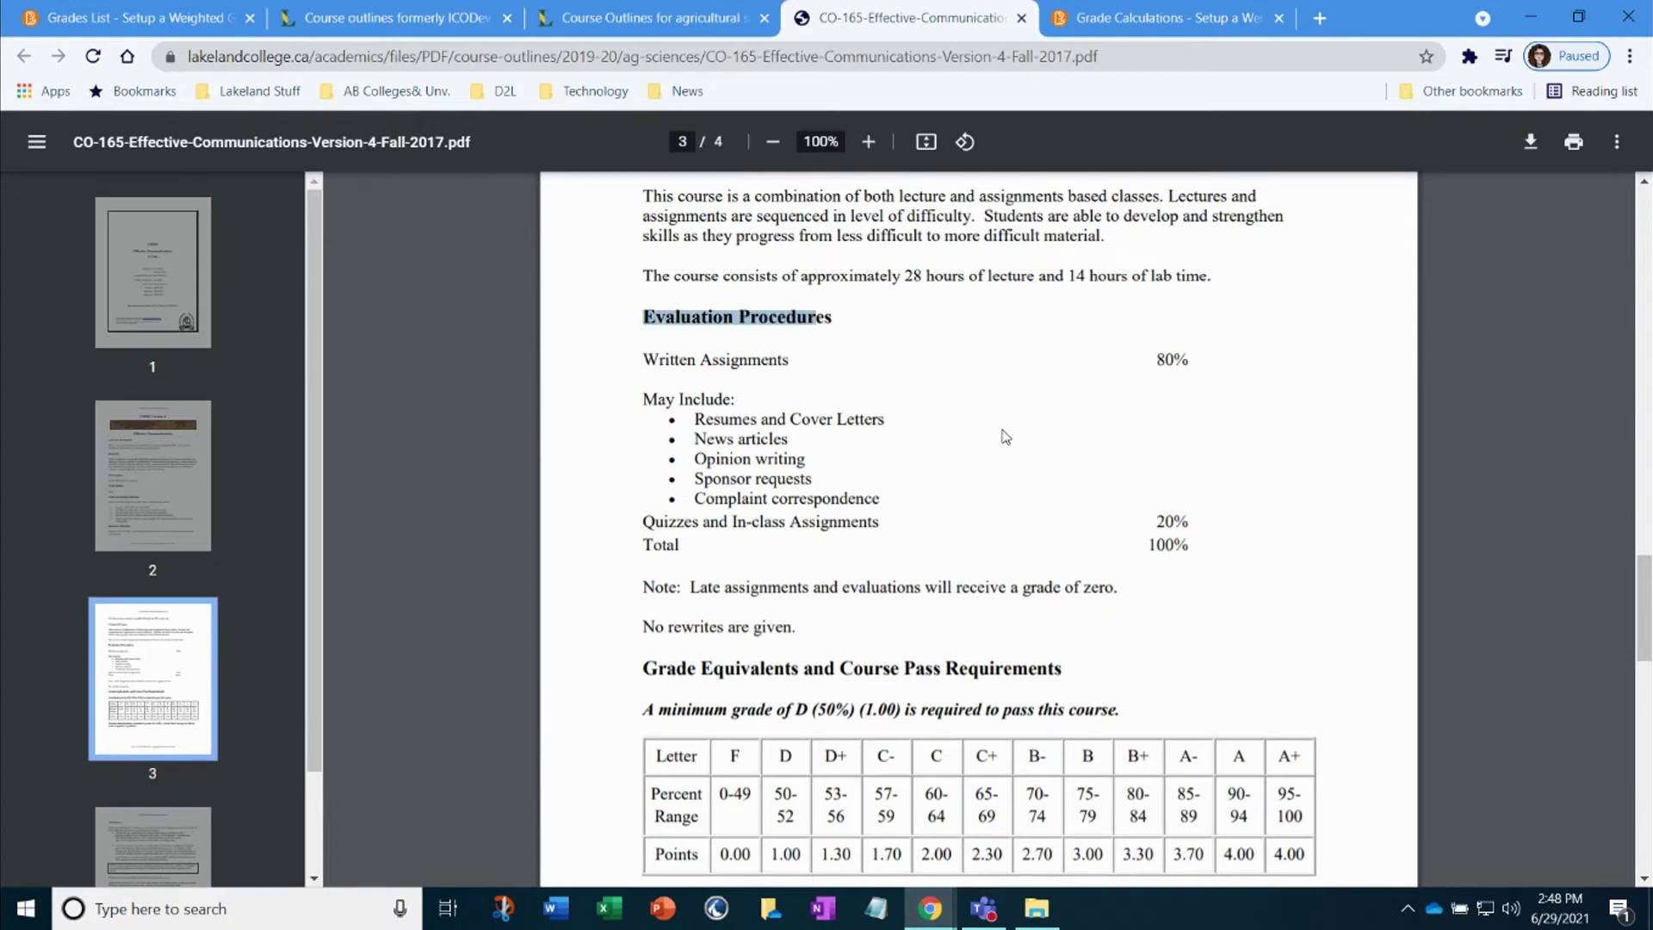
click(962, 372)
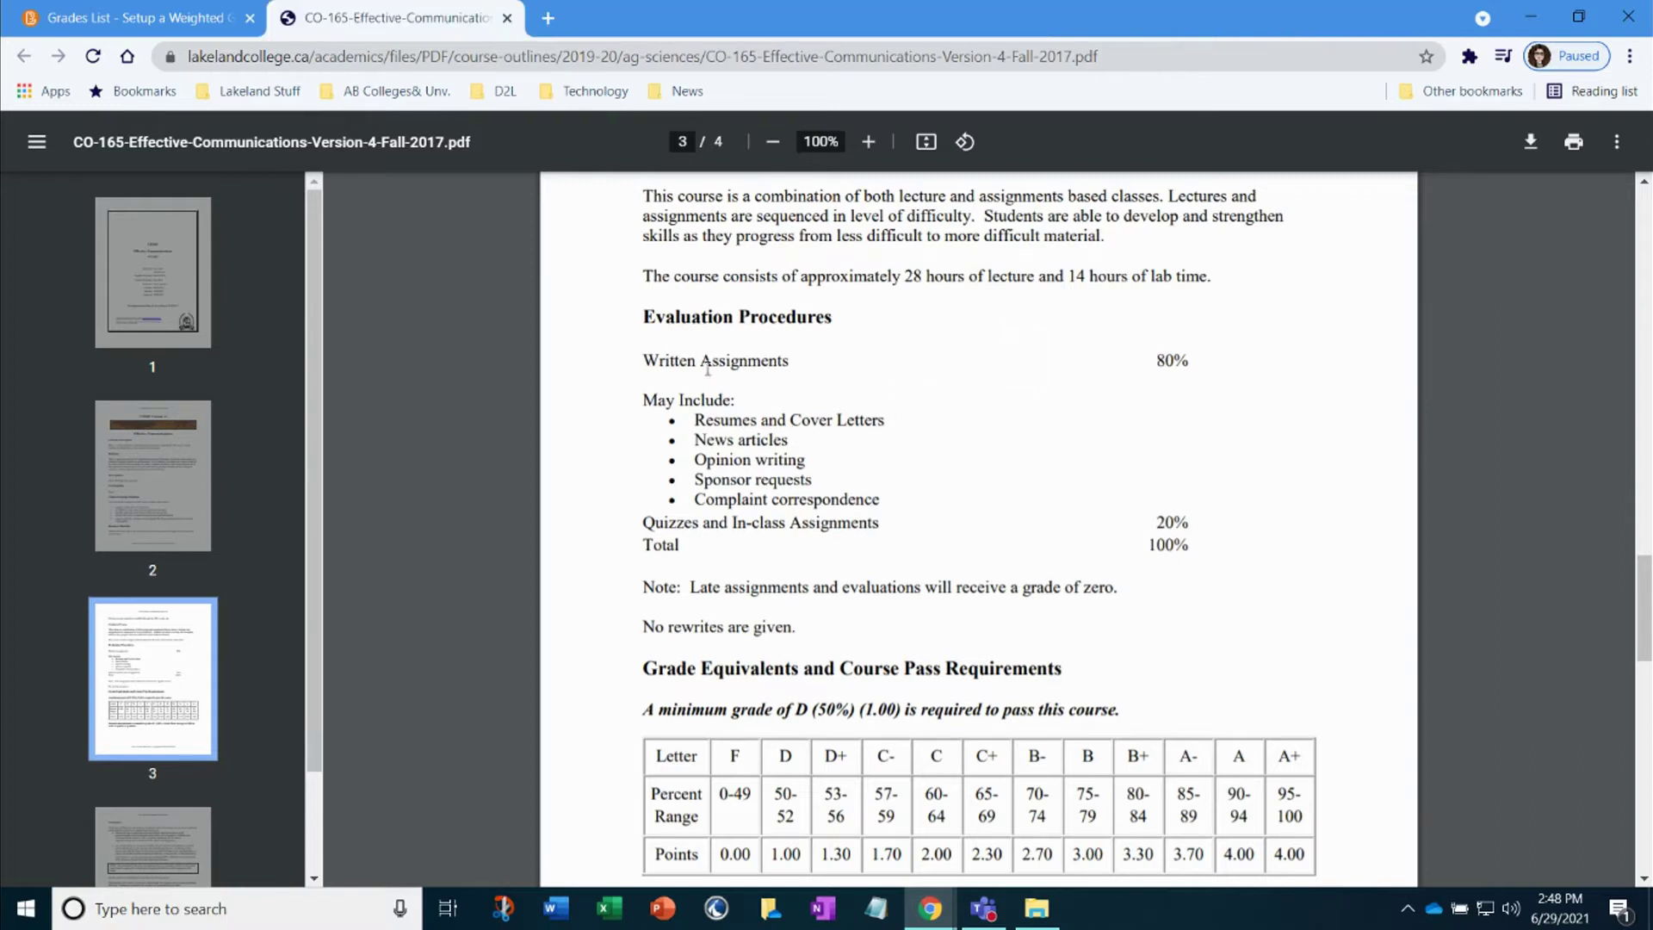
drag(649, 354, 809, 364)
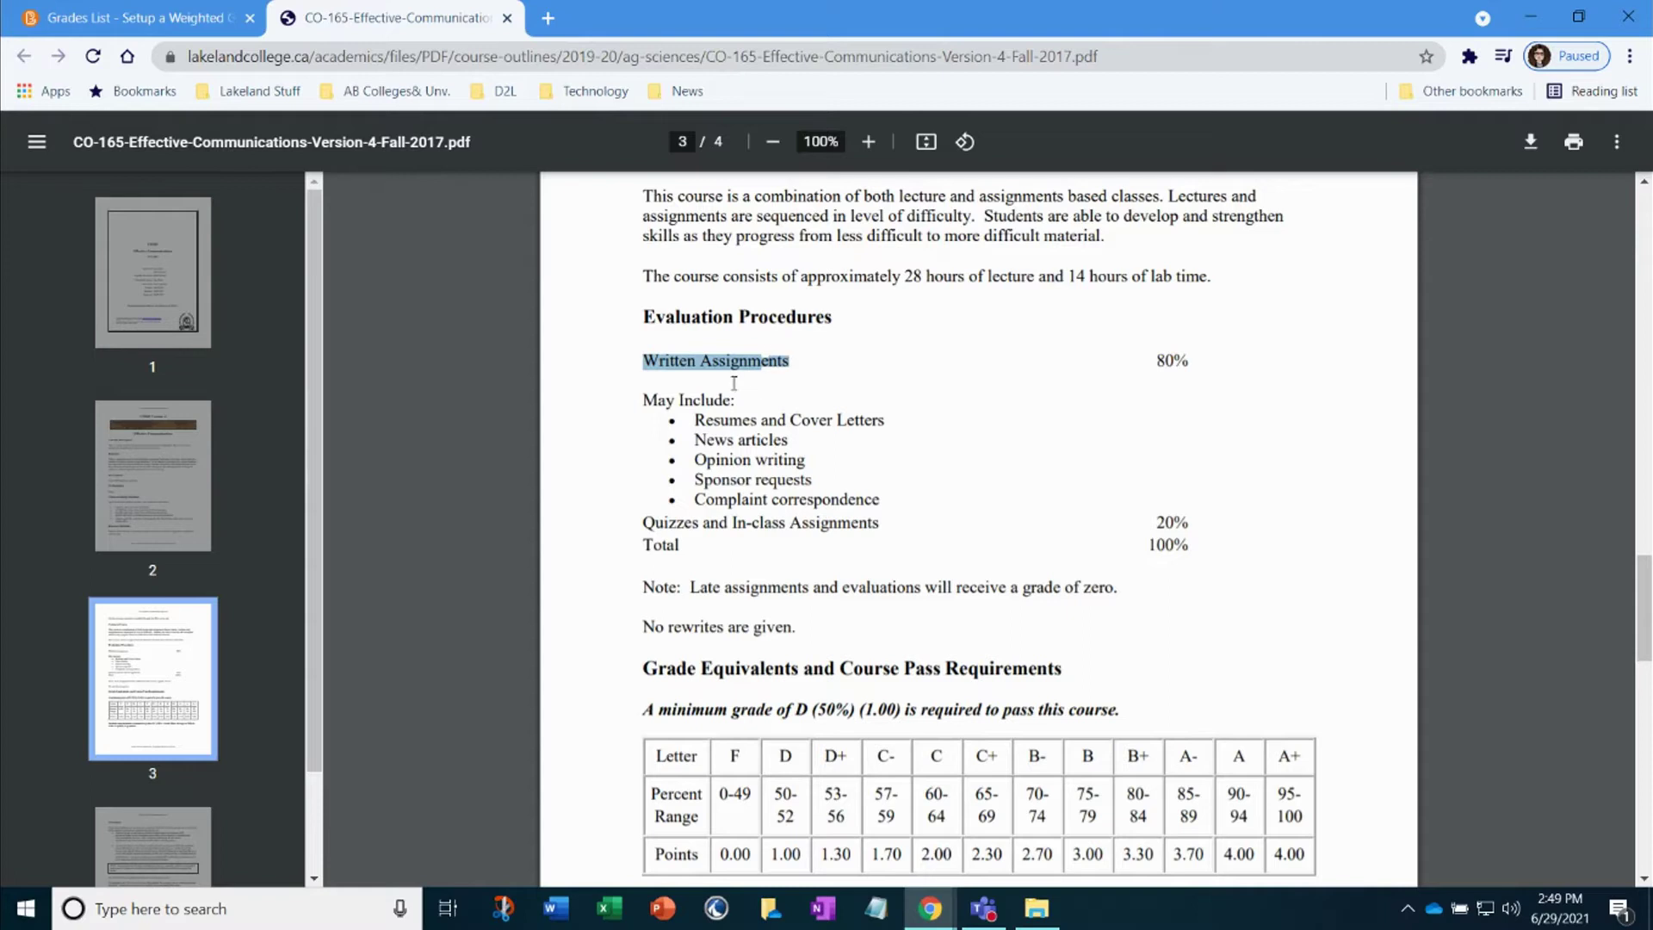
click(791, 364)
drag(791, 359, 769, 360)
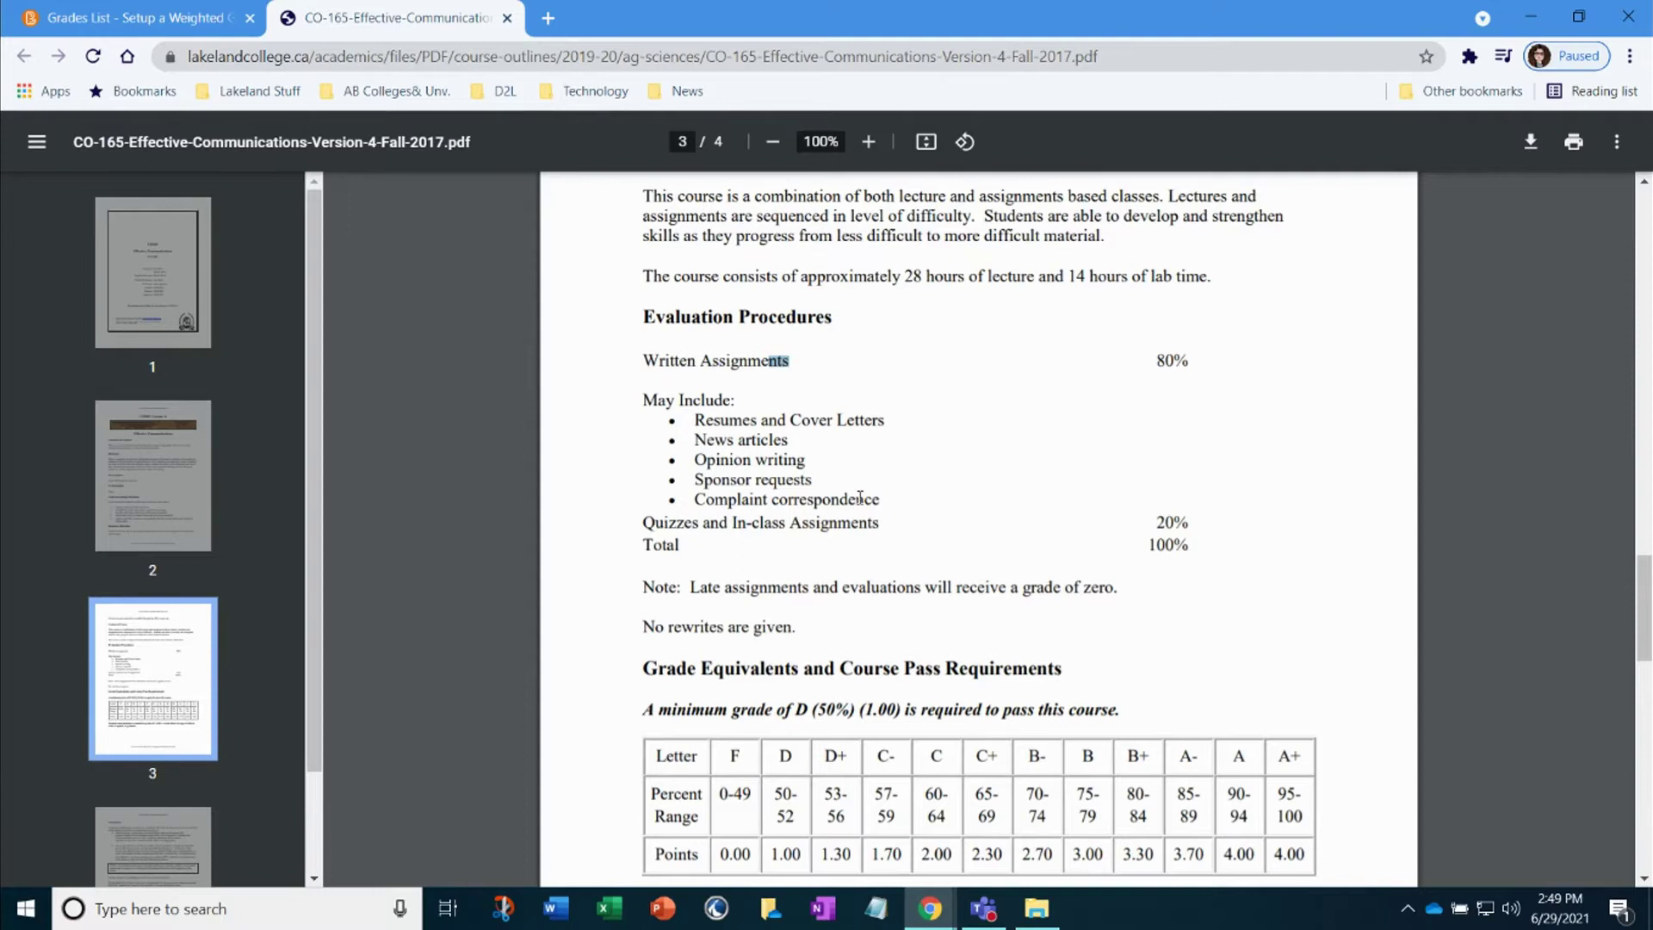
click(802, 374)
drag(810, 415, 882, 412)
middle_click(466, 29)
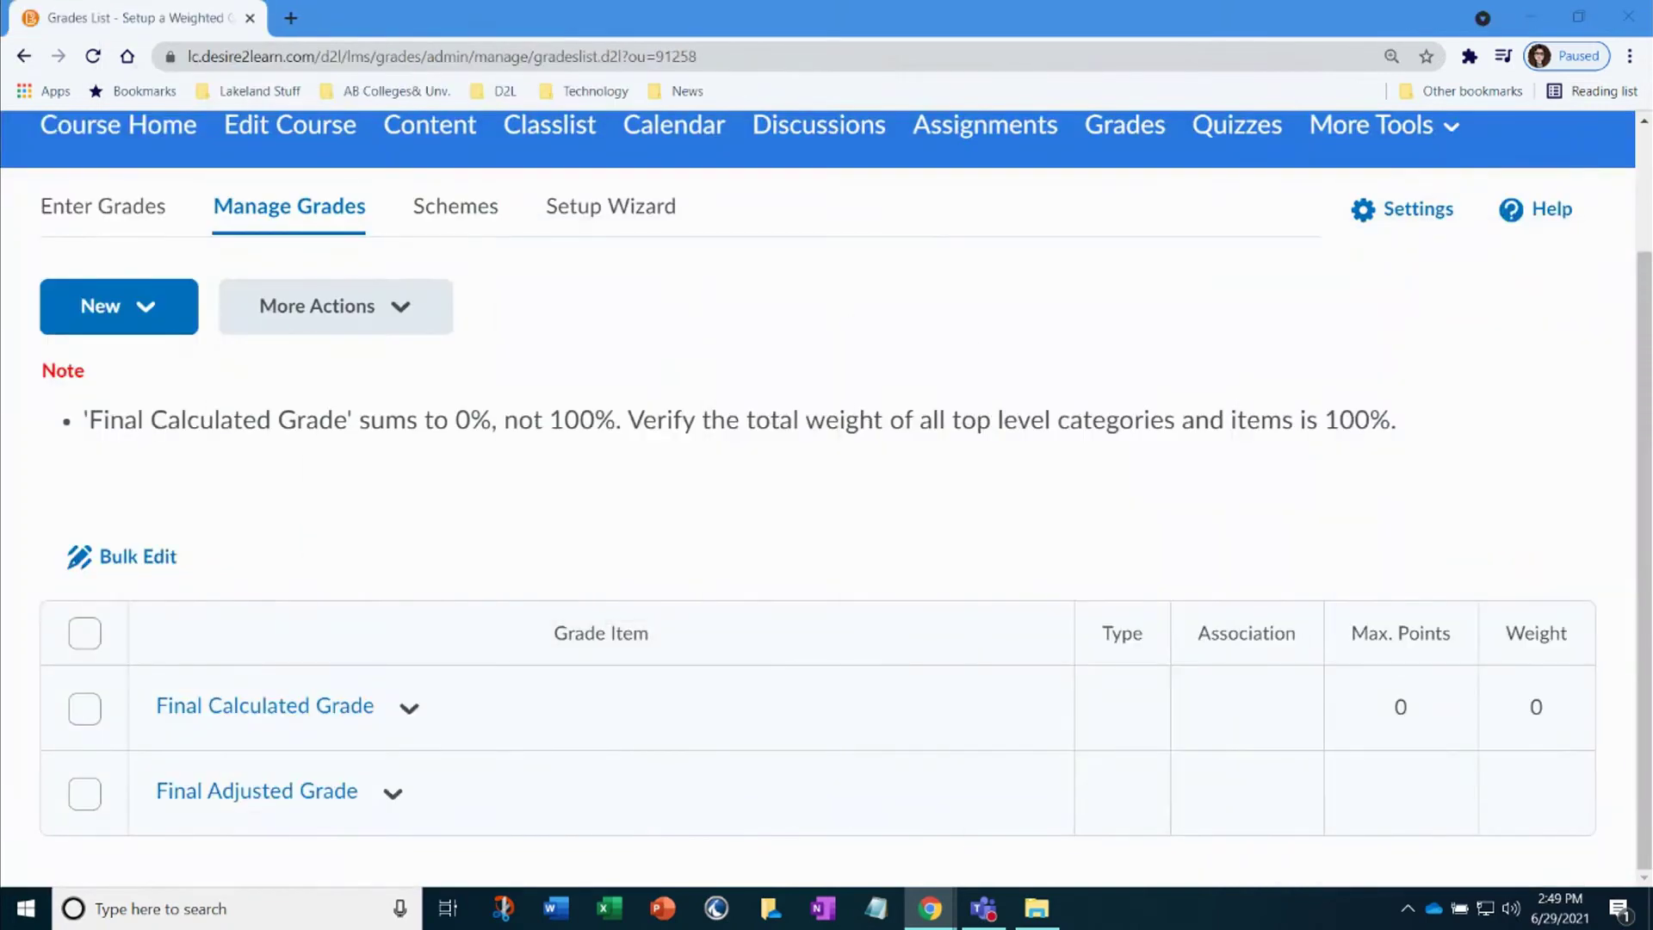
- Create a new grade category named Written Assignments
click(144, 310)
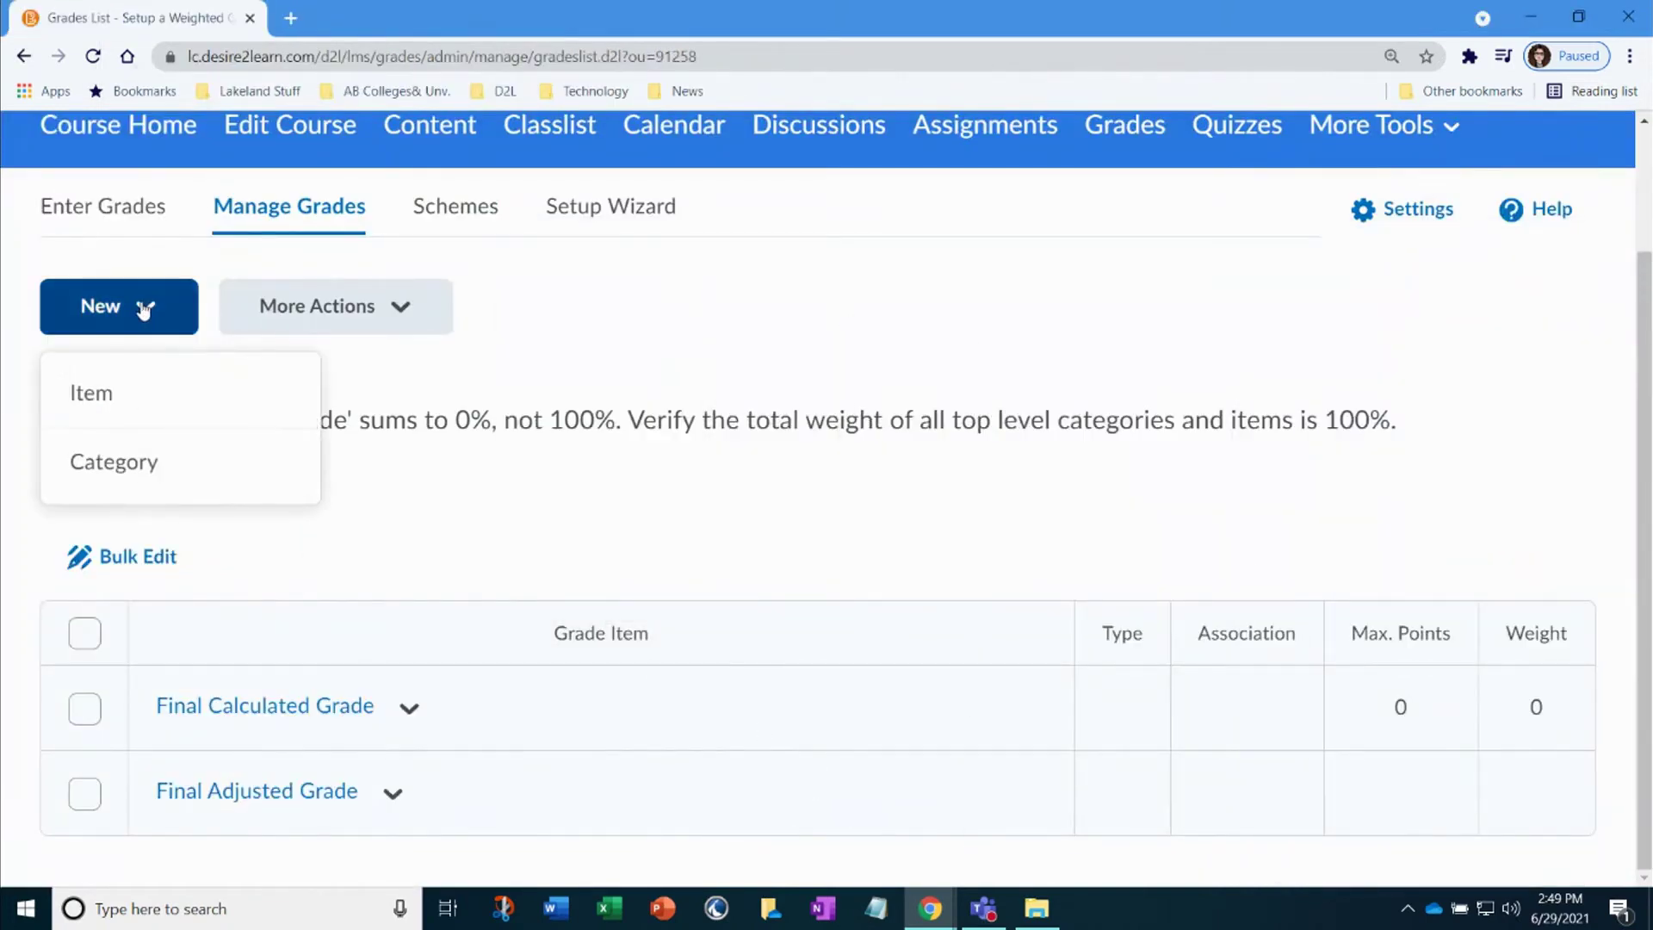
click(115, 482)
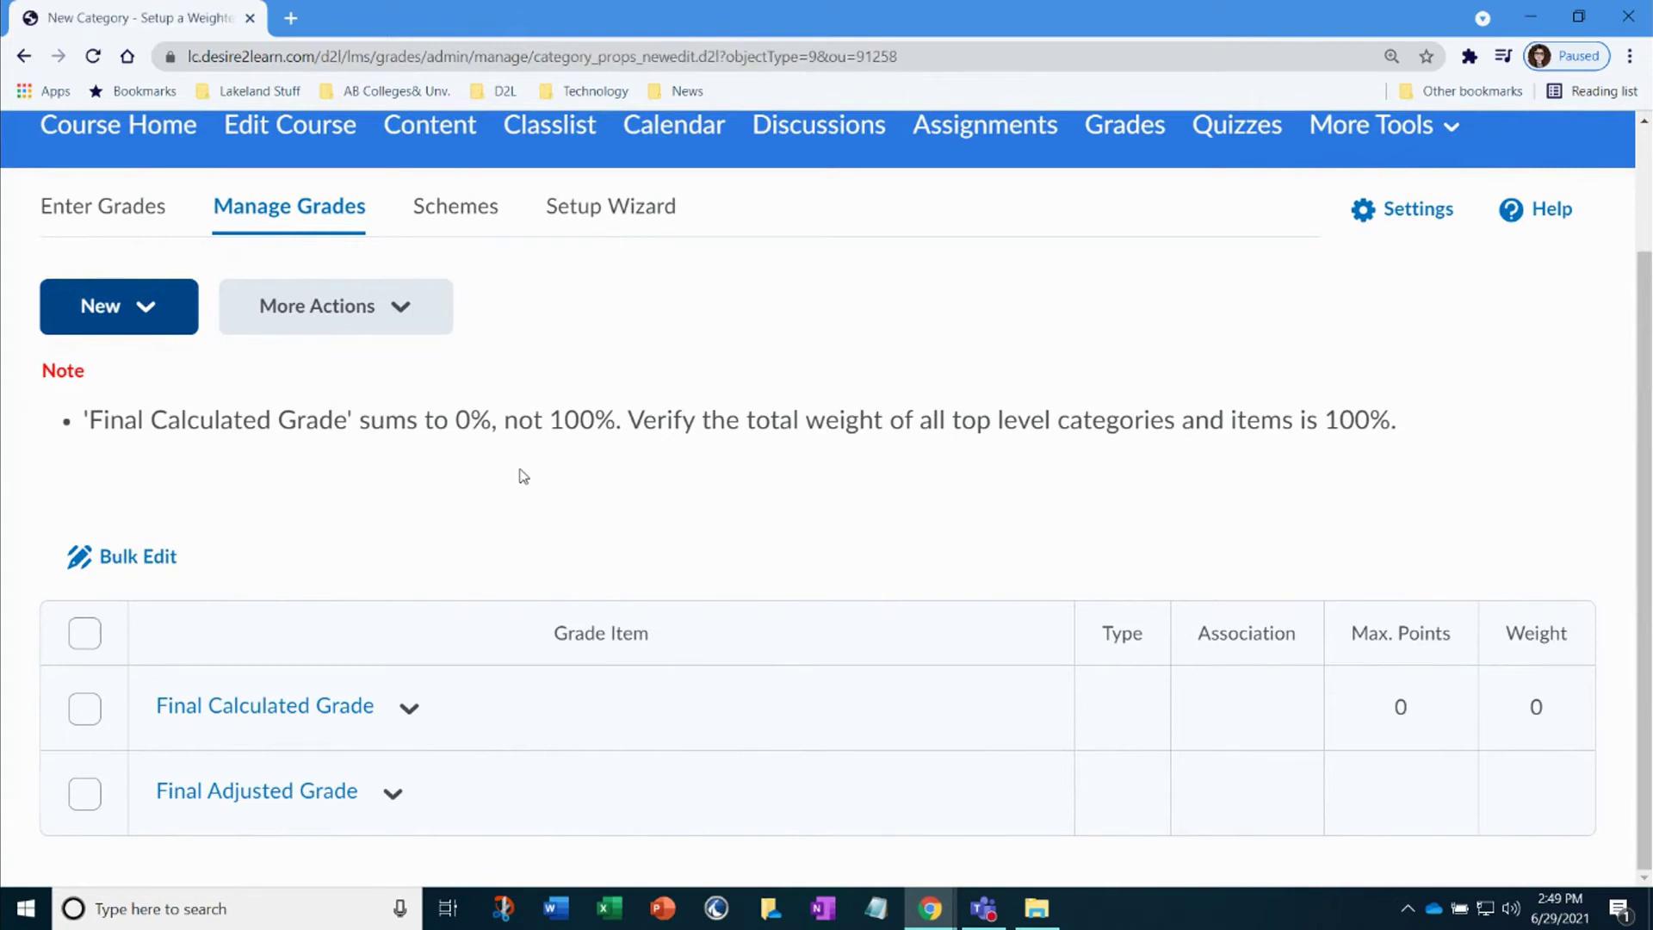
scroll(520, 469, down, 3)
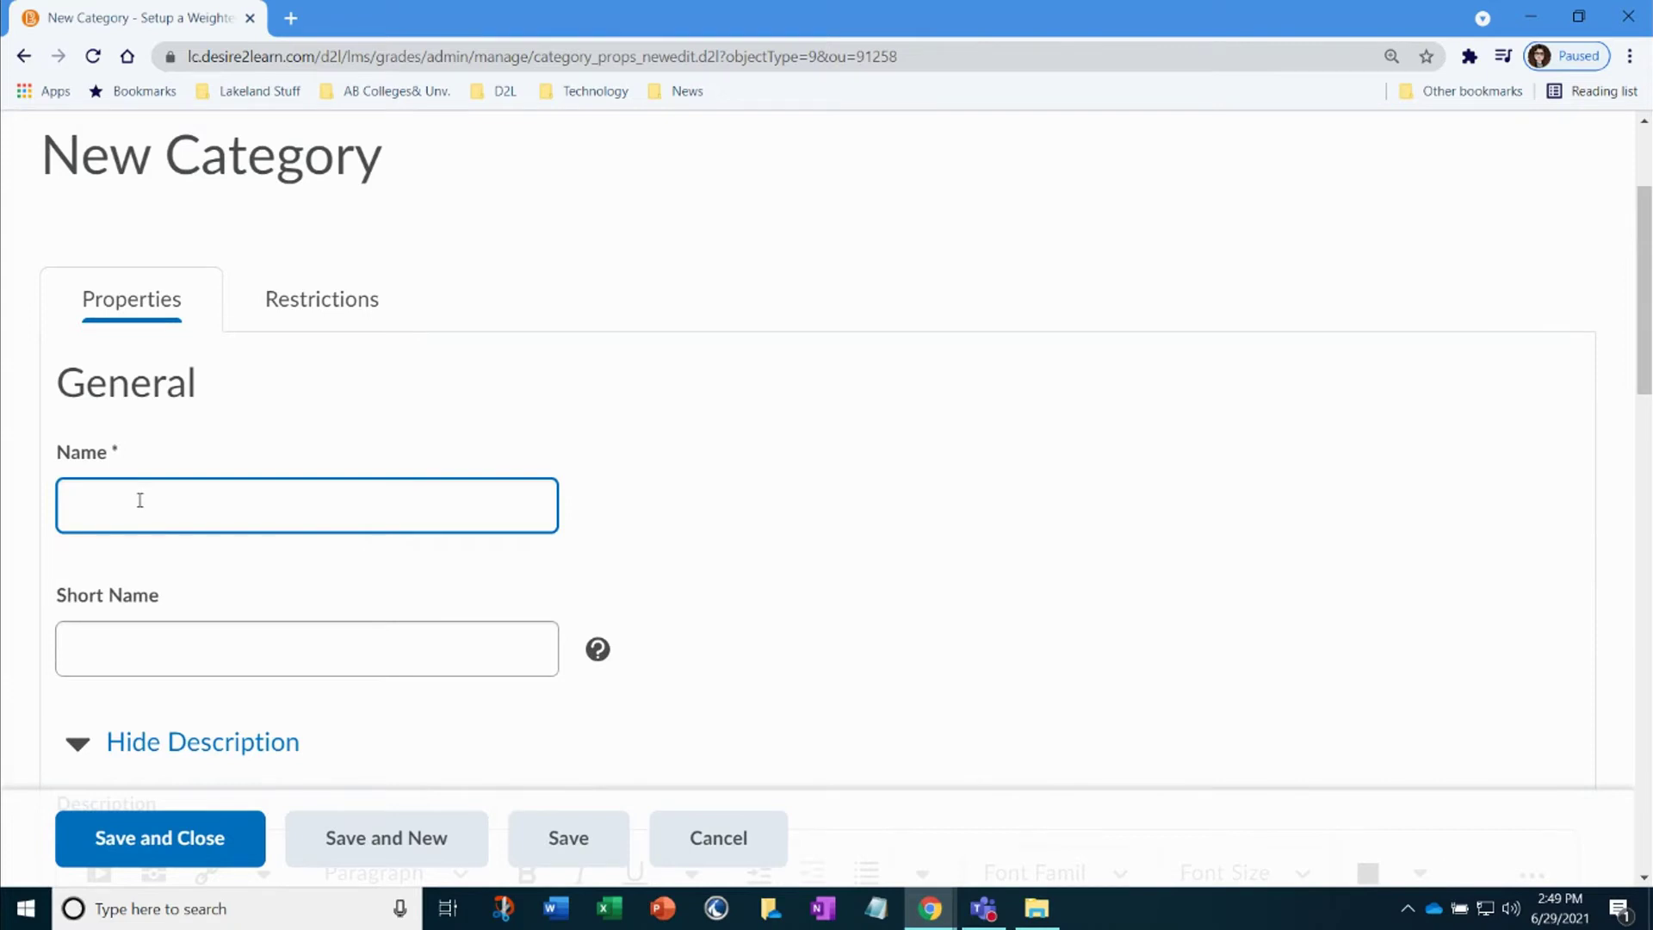
text(Written Assignments)
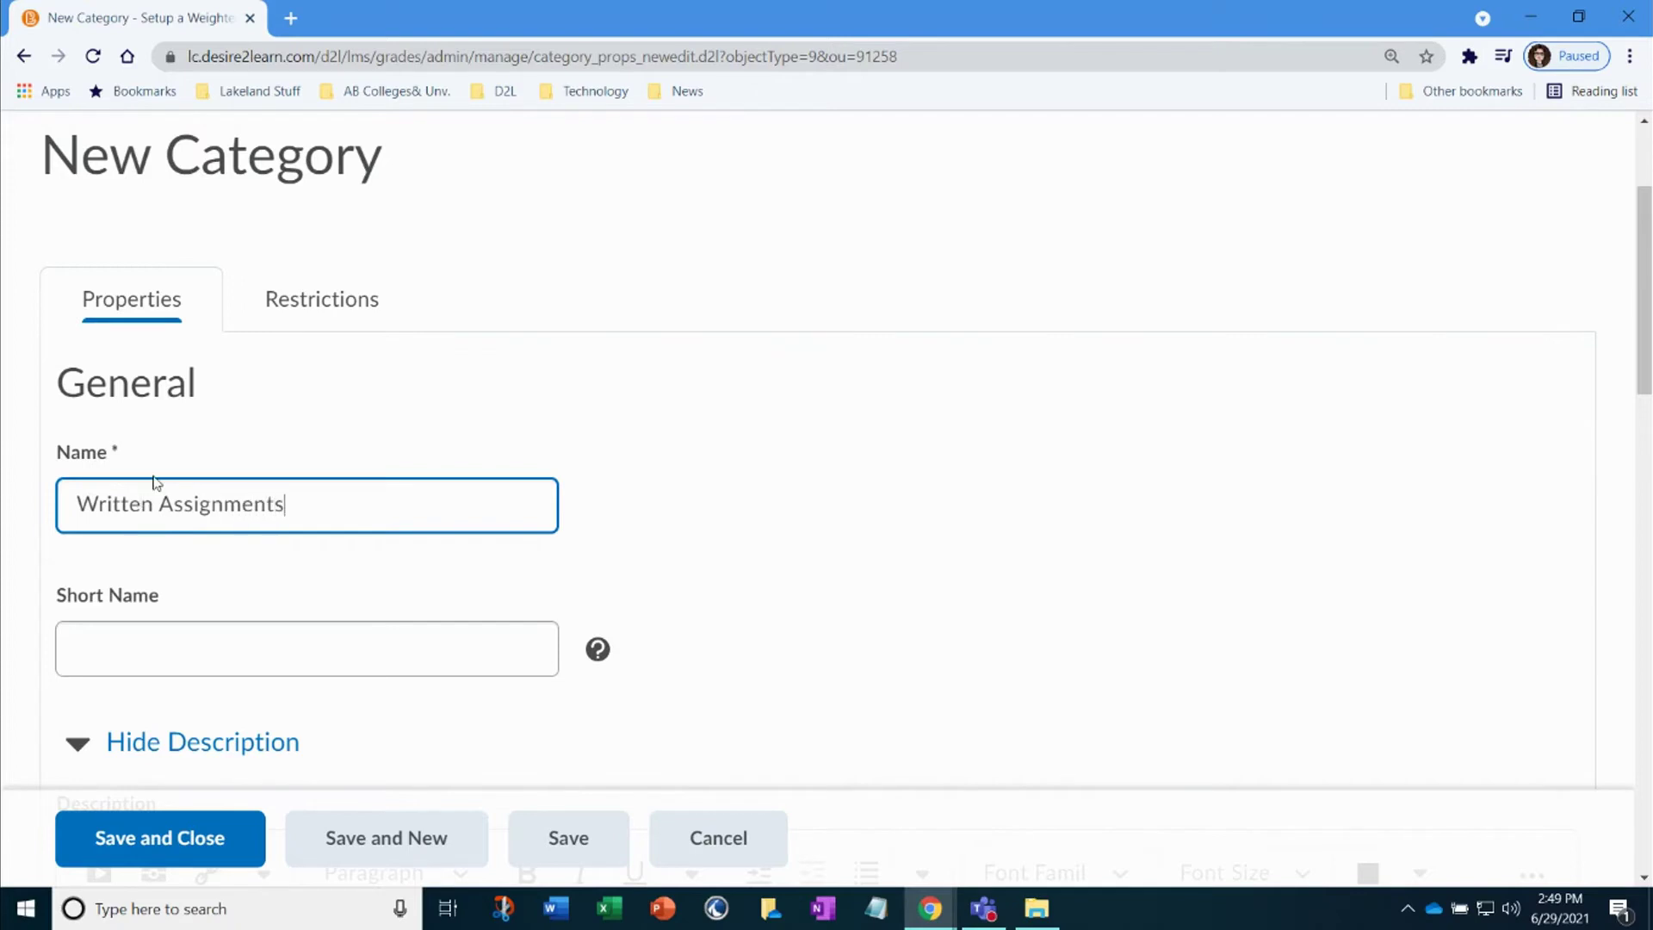
- Check the Written Assignments percentage in the CO-165 outline and set the category's weight to 80
scroll(479, 461, down, 1)
scroll(479, 461, down, 12)
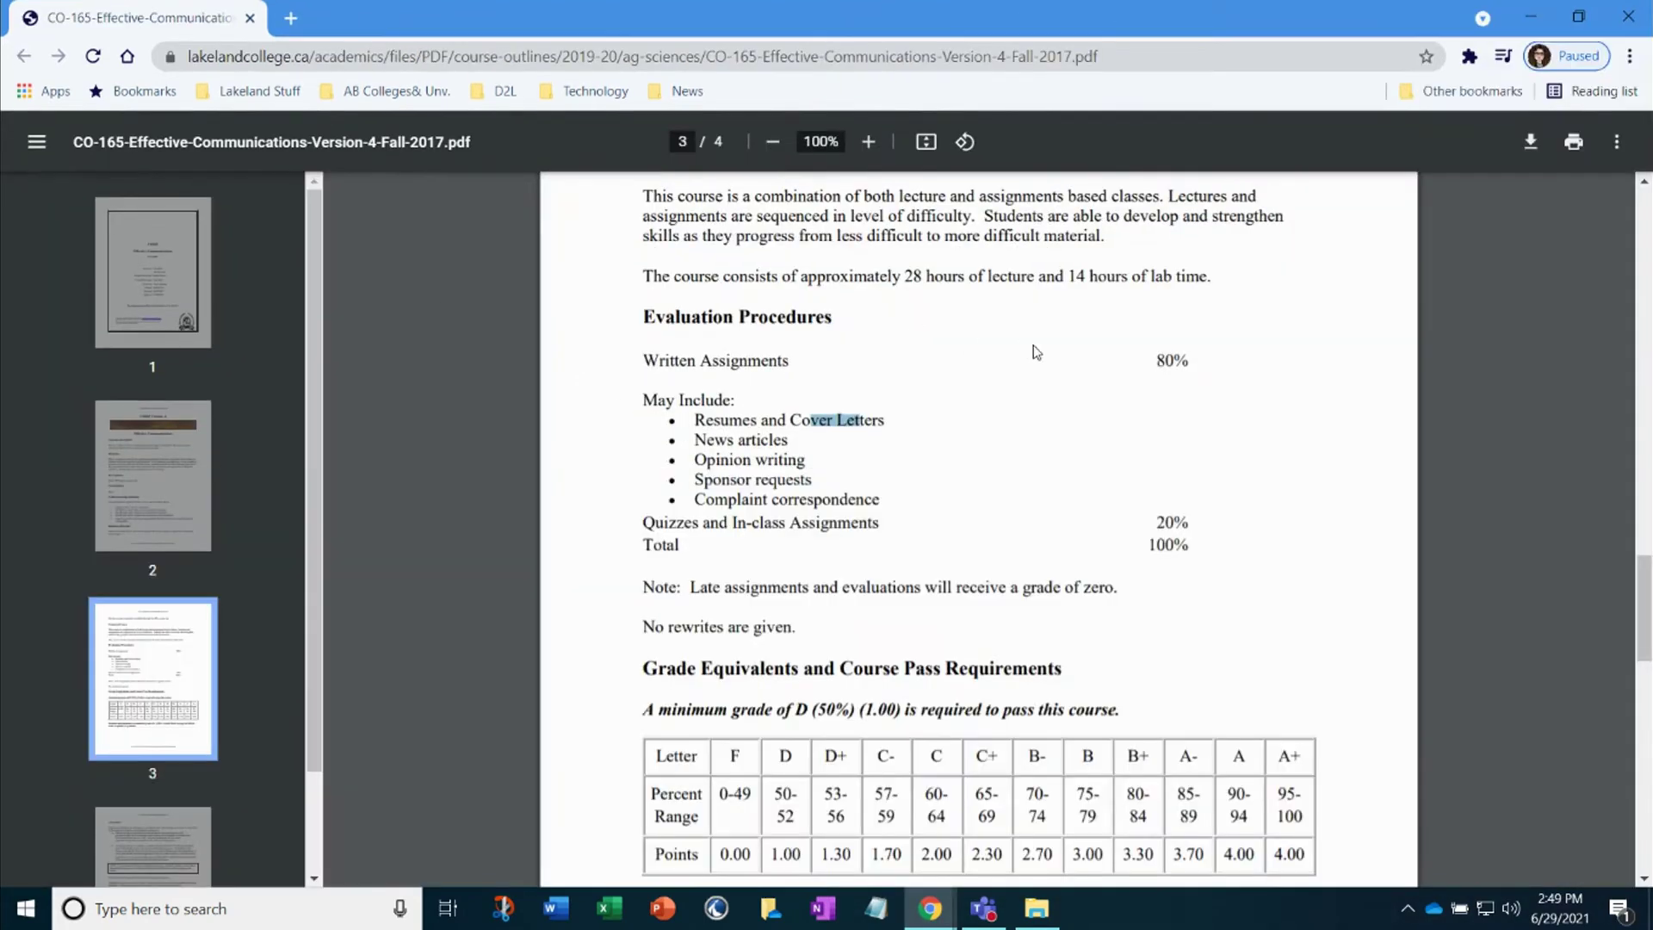
drag(1148, 357, 1212, 357)
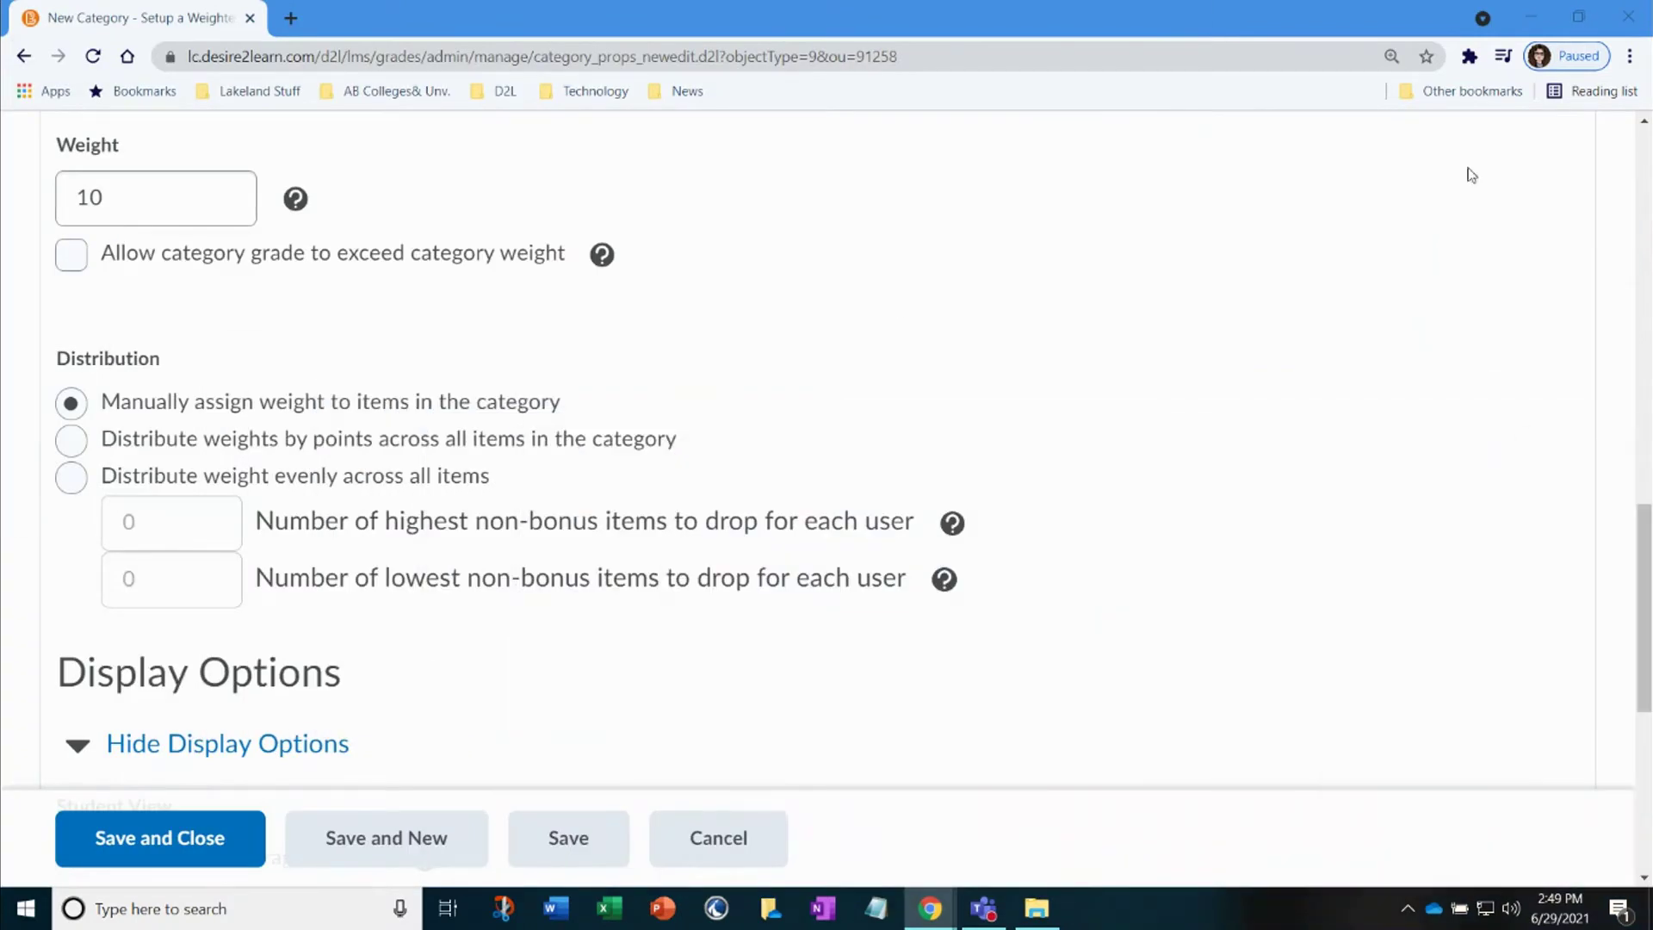
drag(129, 203, 32, 216)
text(80)
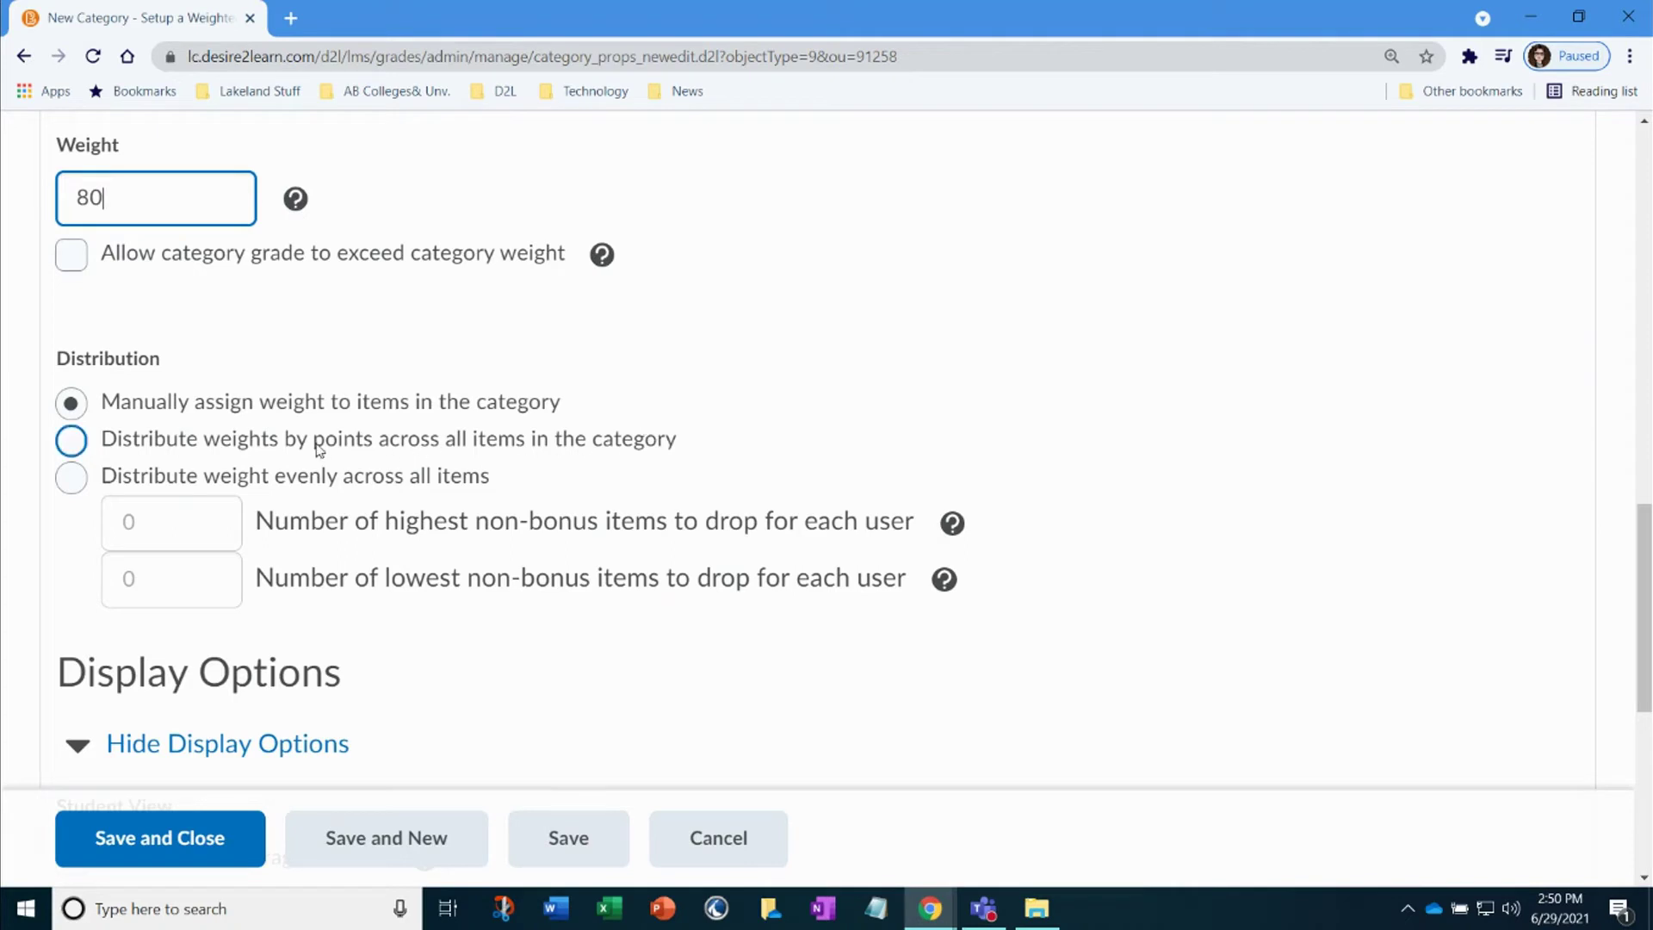
- Keep the category's distribution on Manually assign weight to items in the category, then save and close the category
click(70, 441)
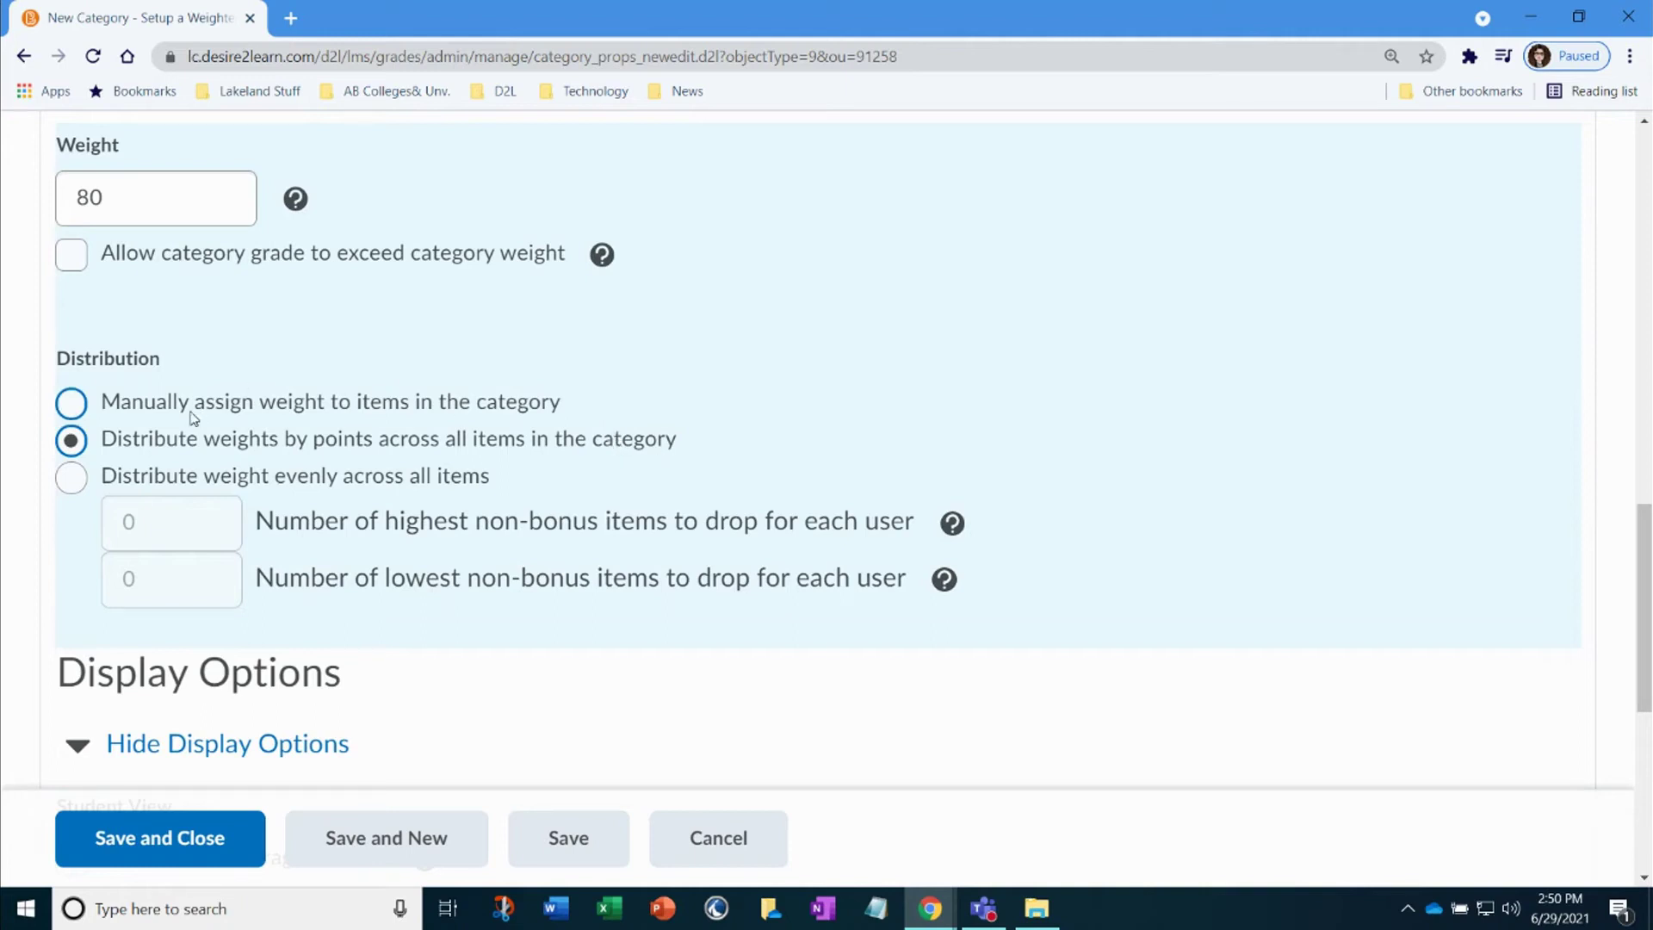
click(71, 405)
scroll(450, 613, down, 4)
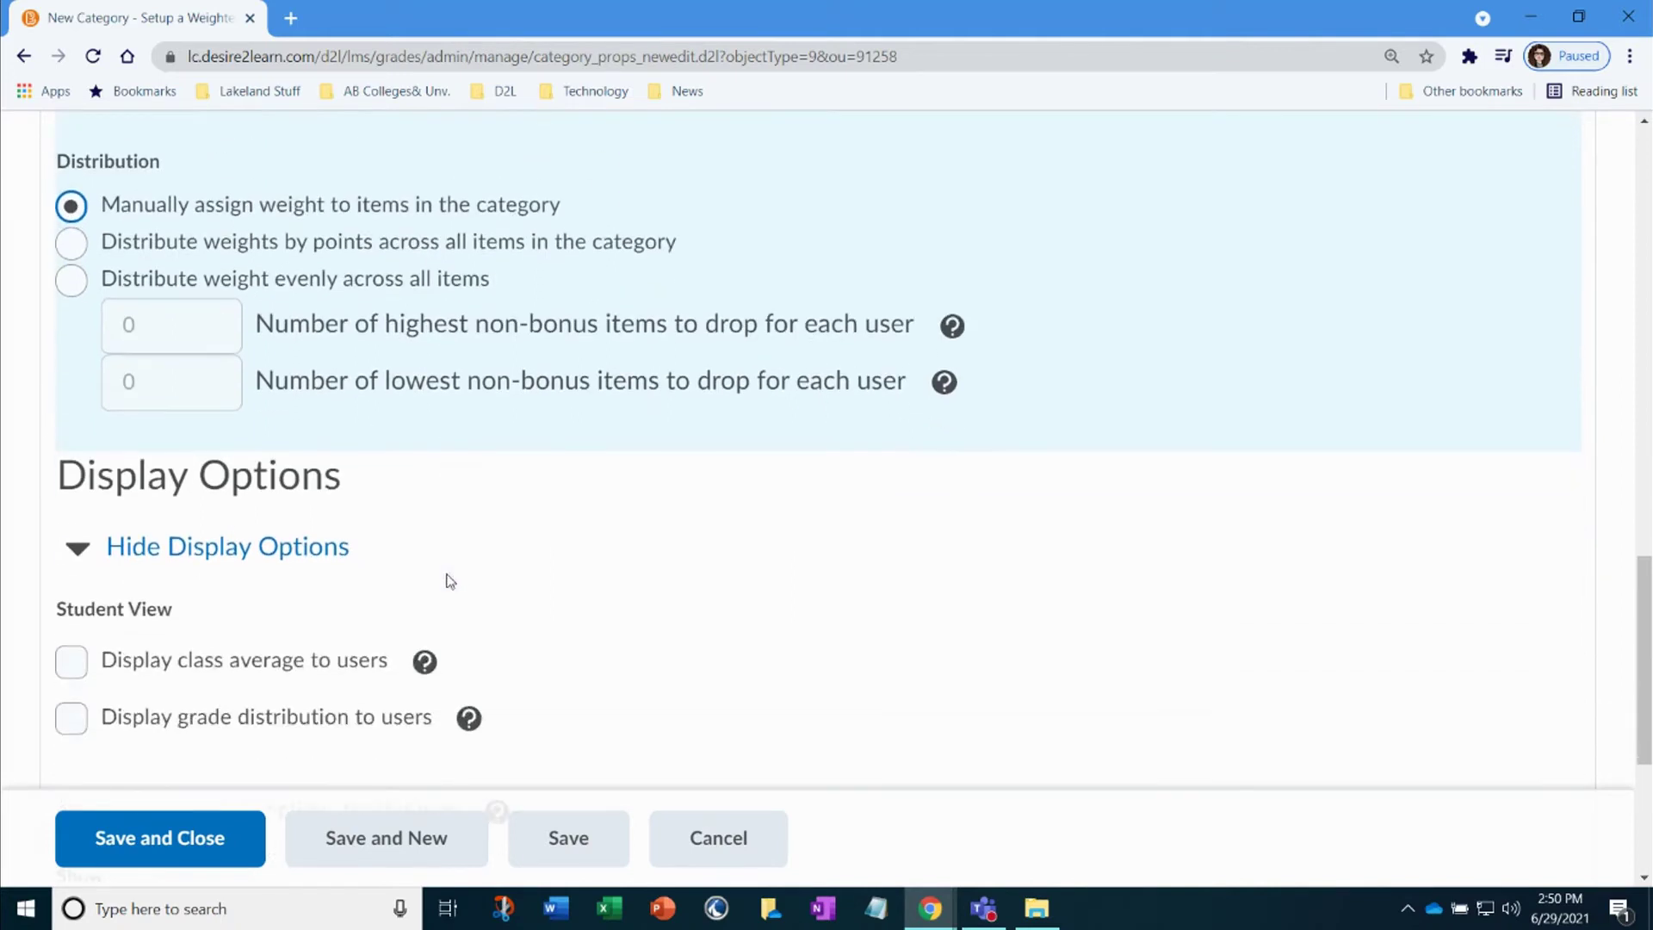
scroll(524, 574, down, 3)
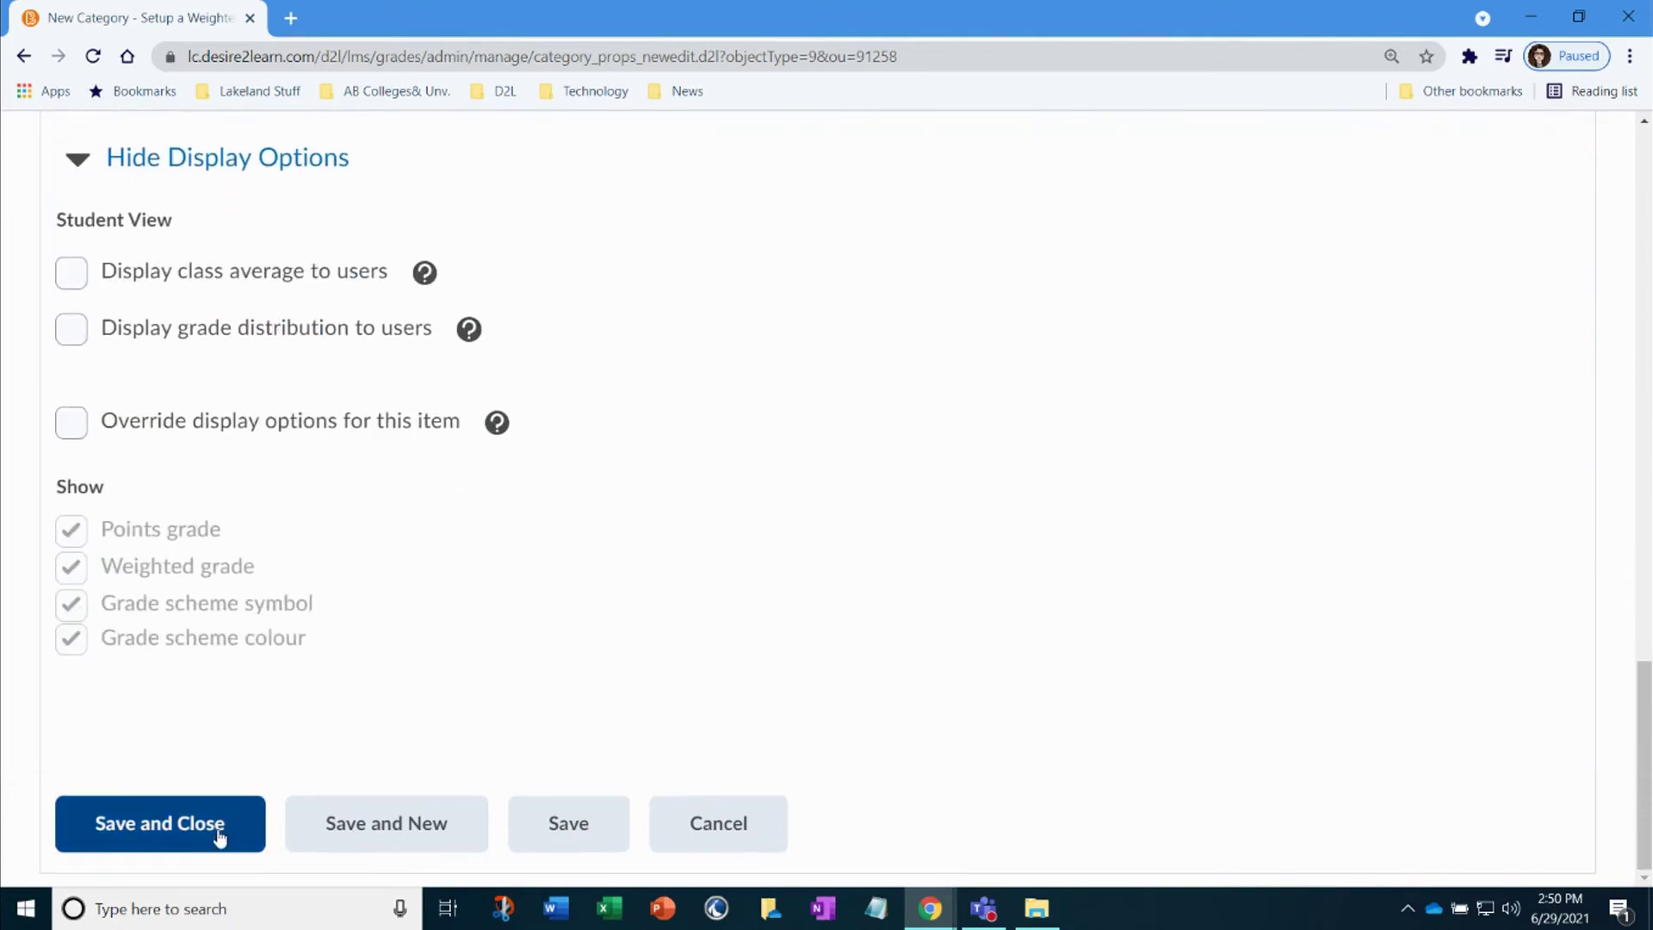
click(226, 823)
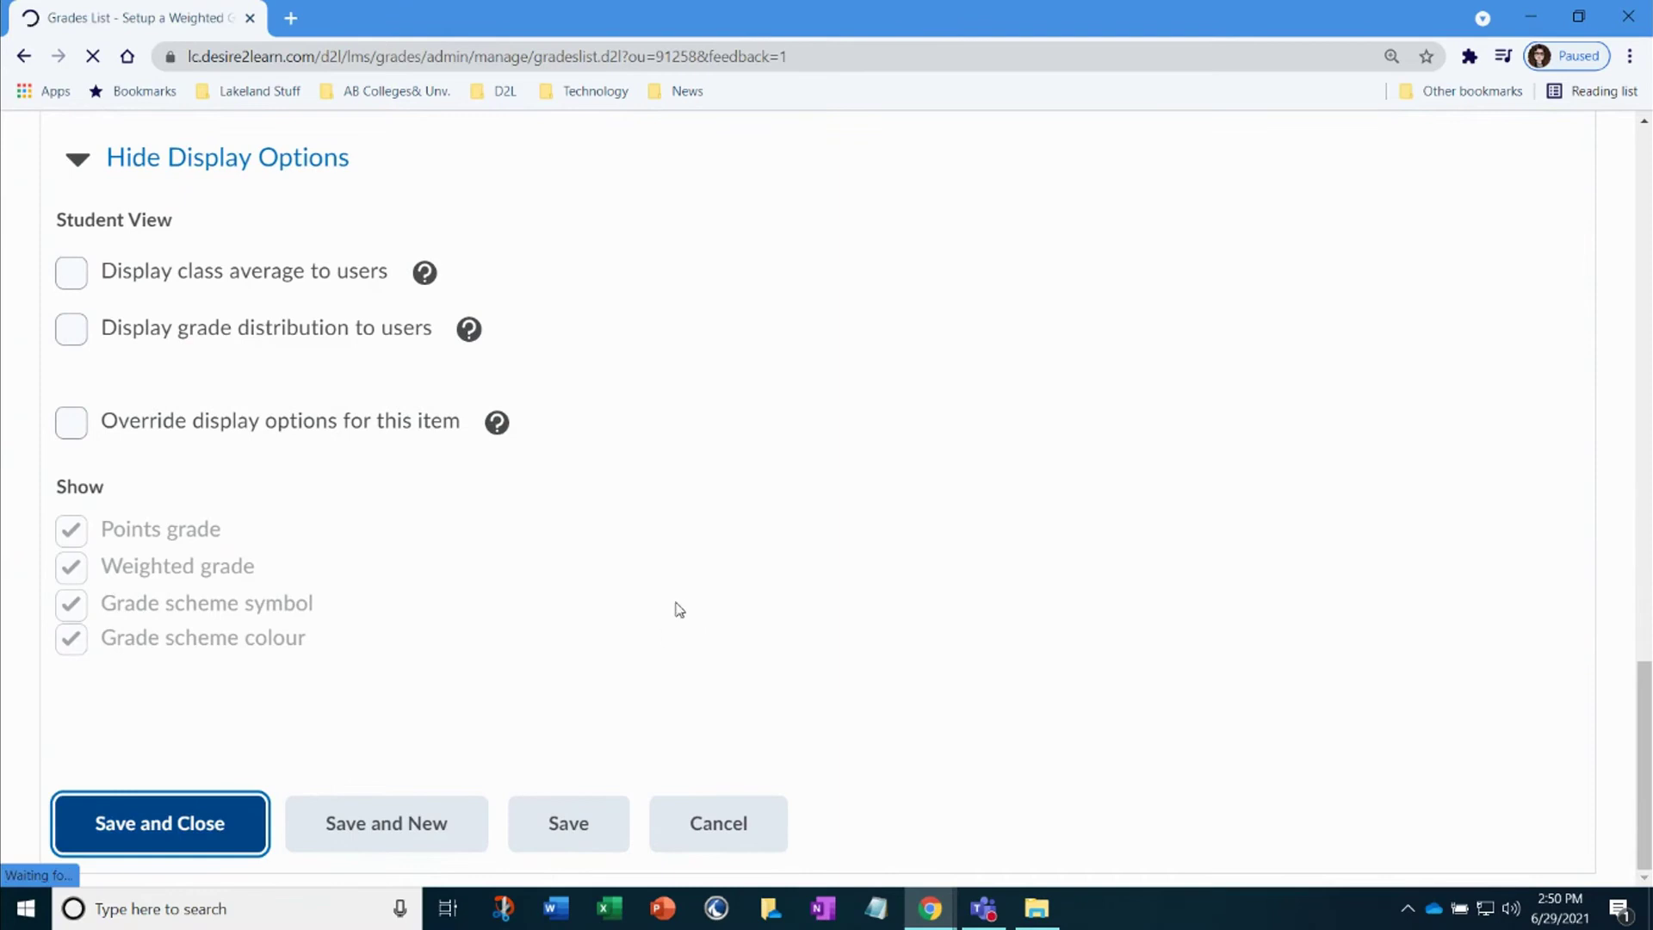
- Read the note about the Written Assignments category's item weights above the grades list
scroll(680, 551, down, 3)
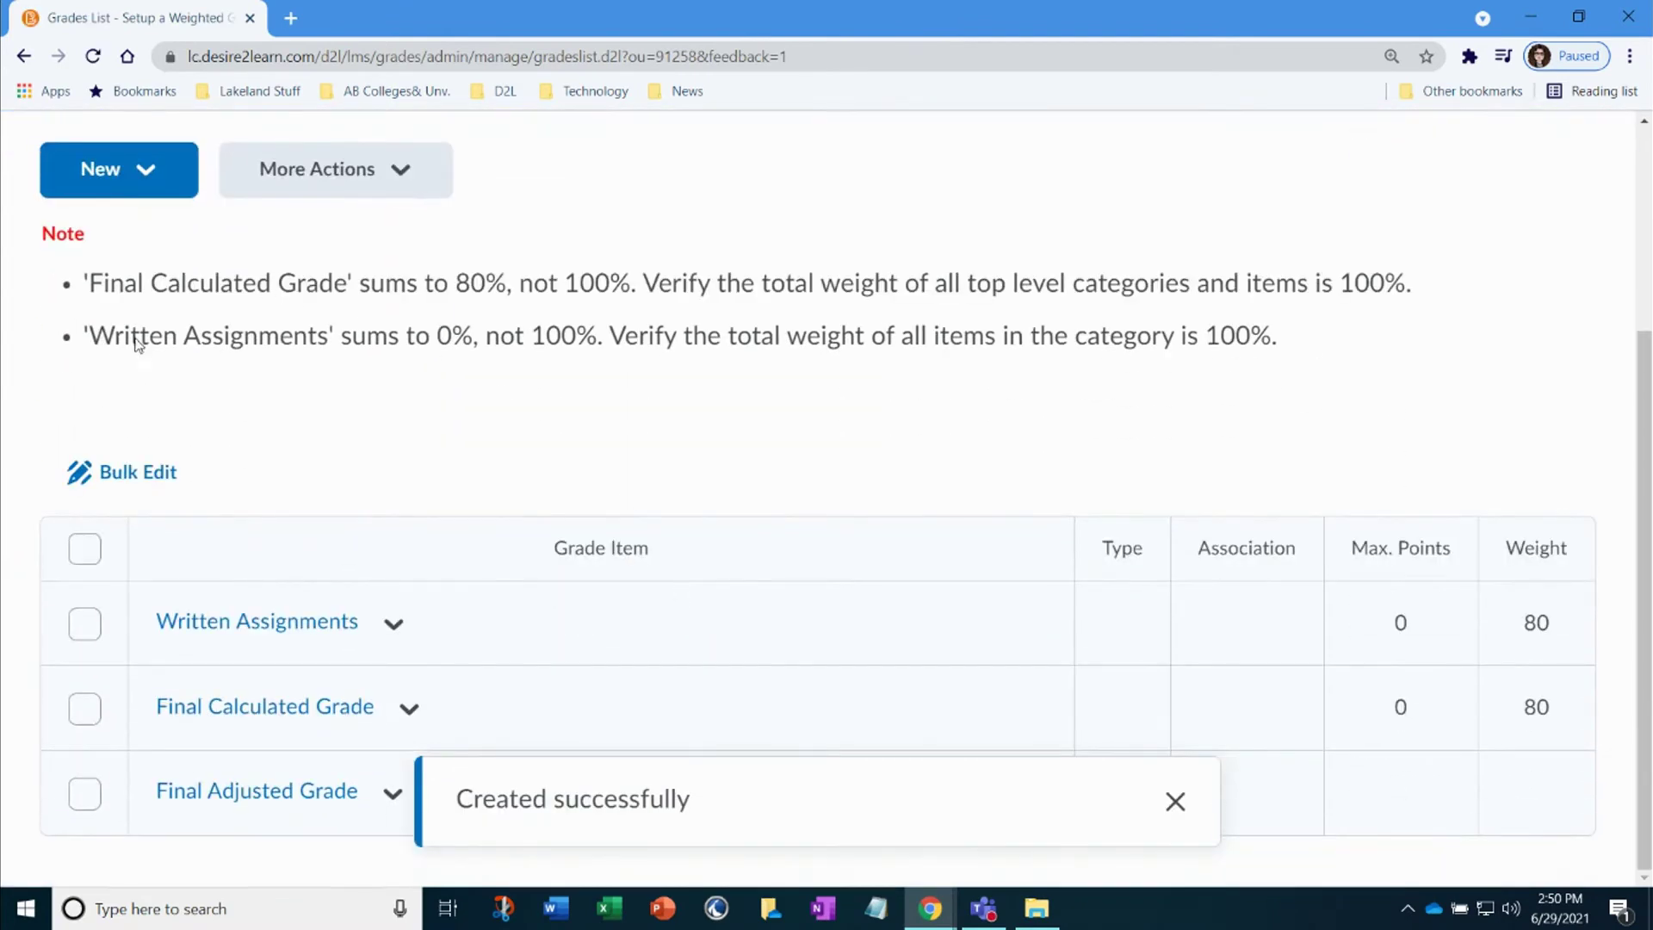
drag(92, 337, 671, 405)
click(580, 451)
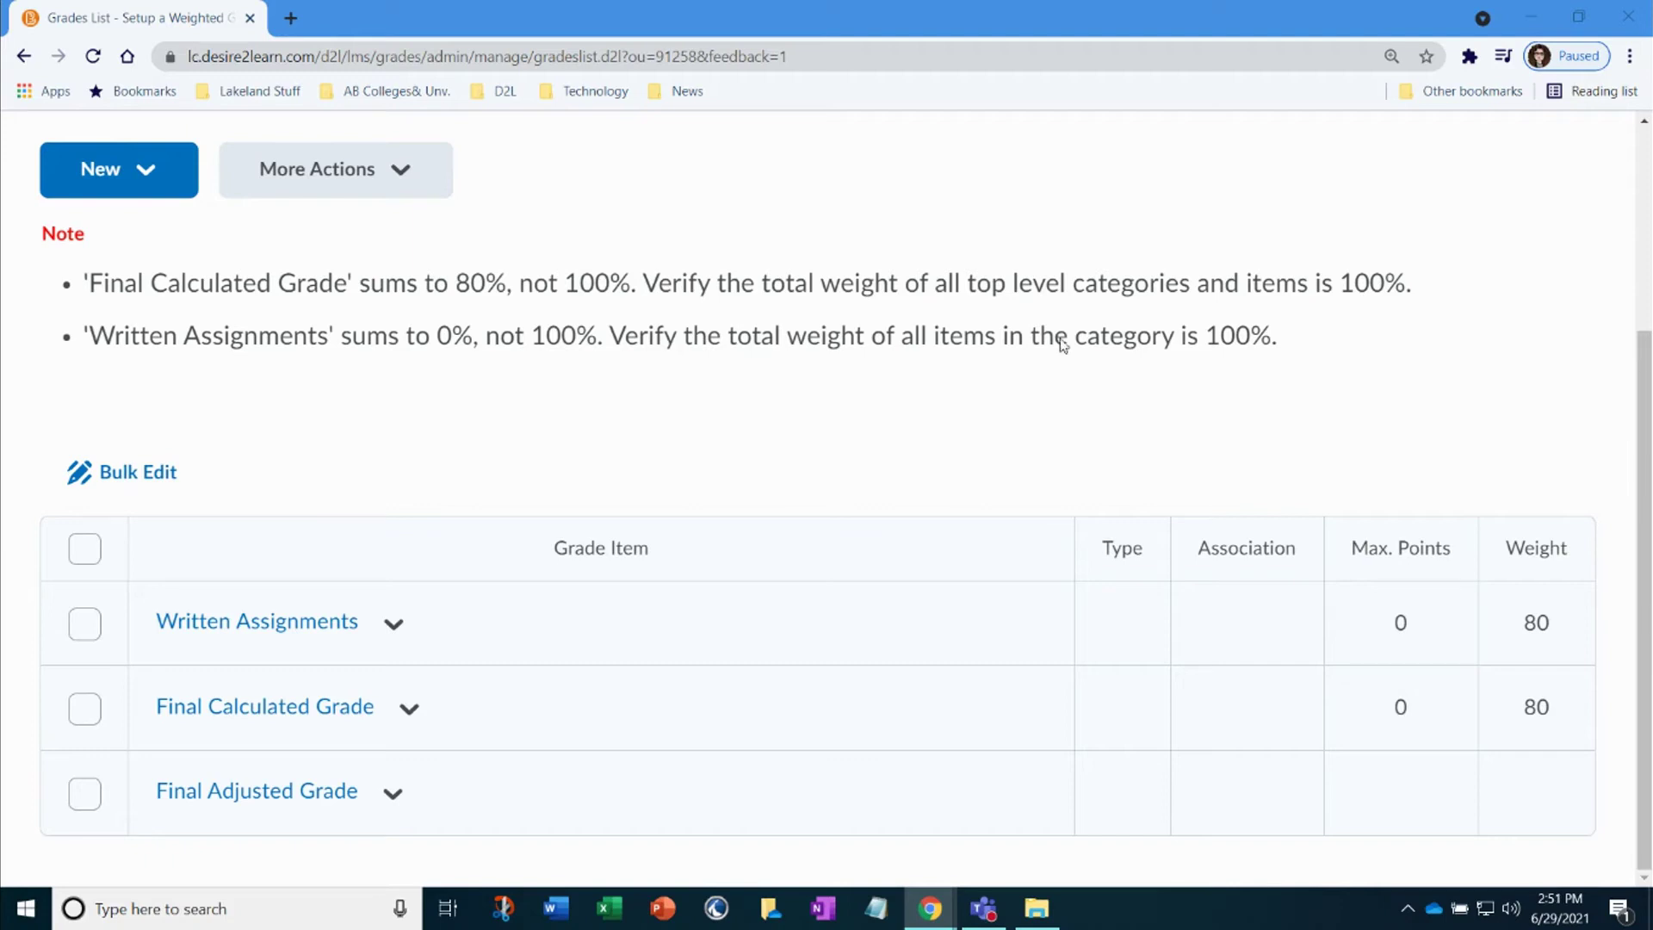
- Start a new grade item of the Numeric type
click(151, 175)
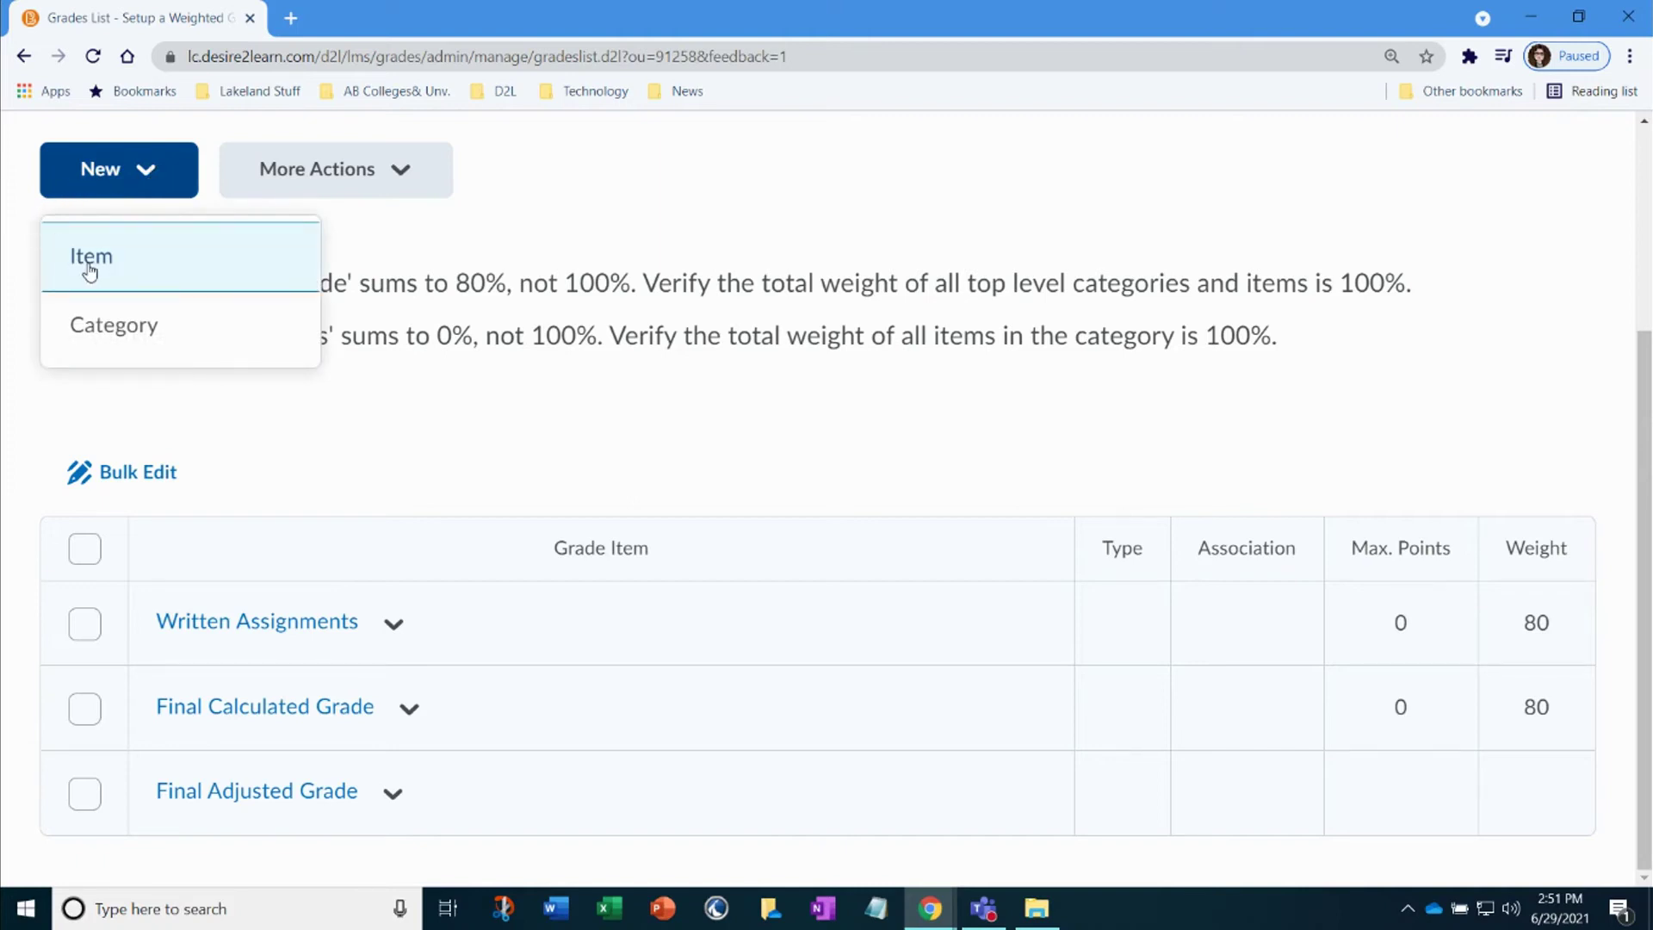
click(90, 272)
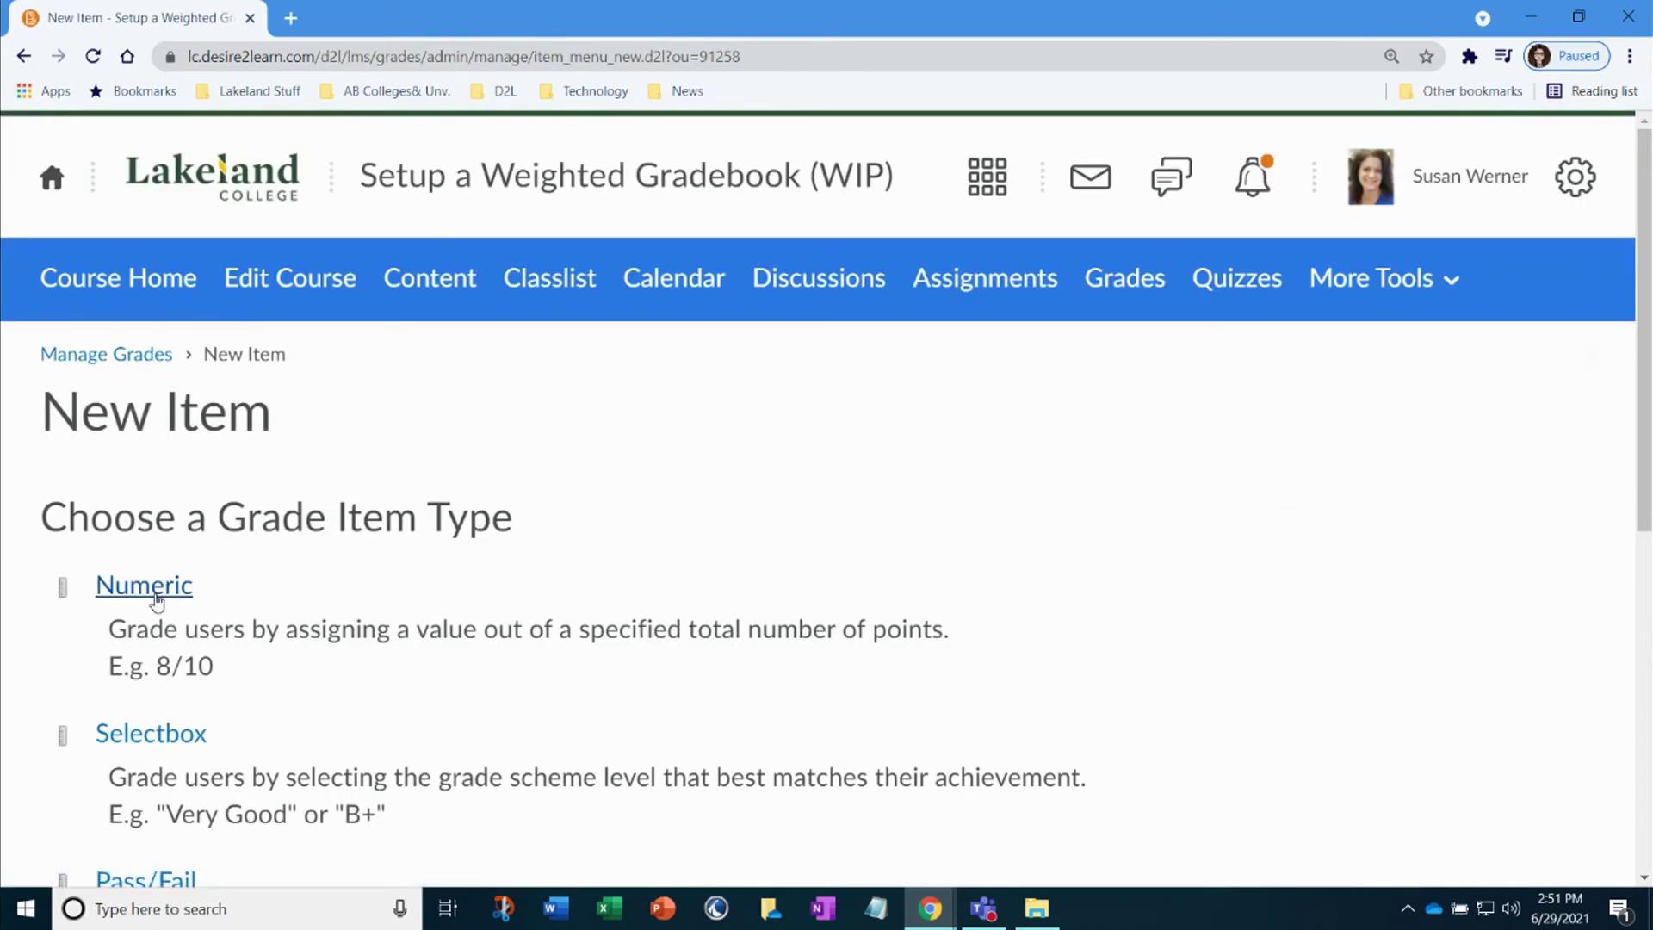
click(156, 593)
scroll(515, 517, down, 5)
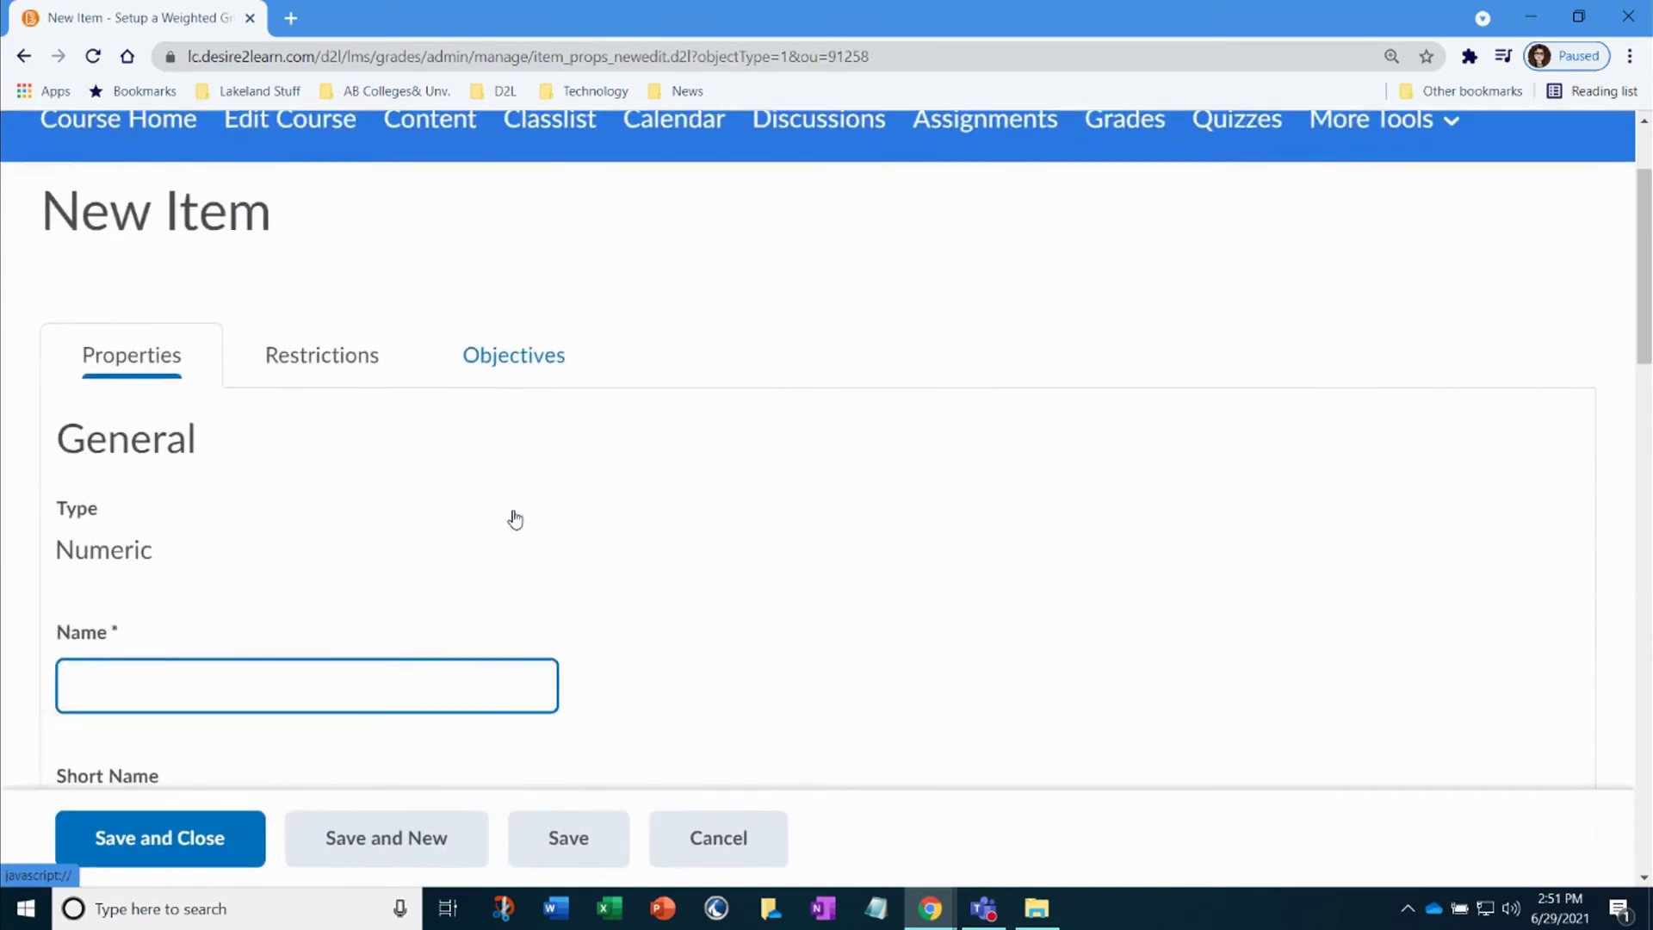
key(ctrl+v)
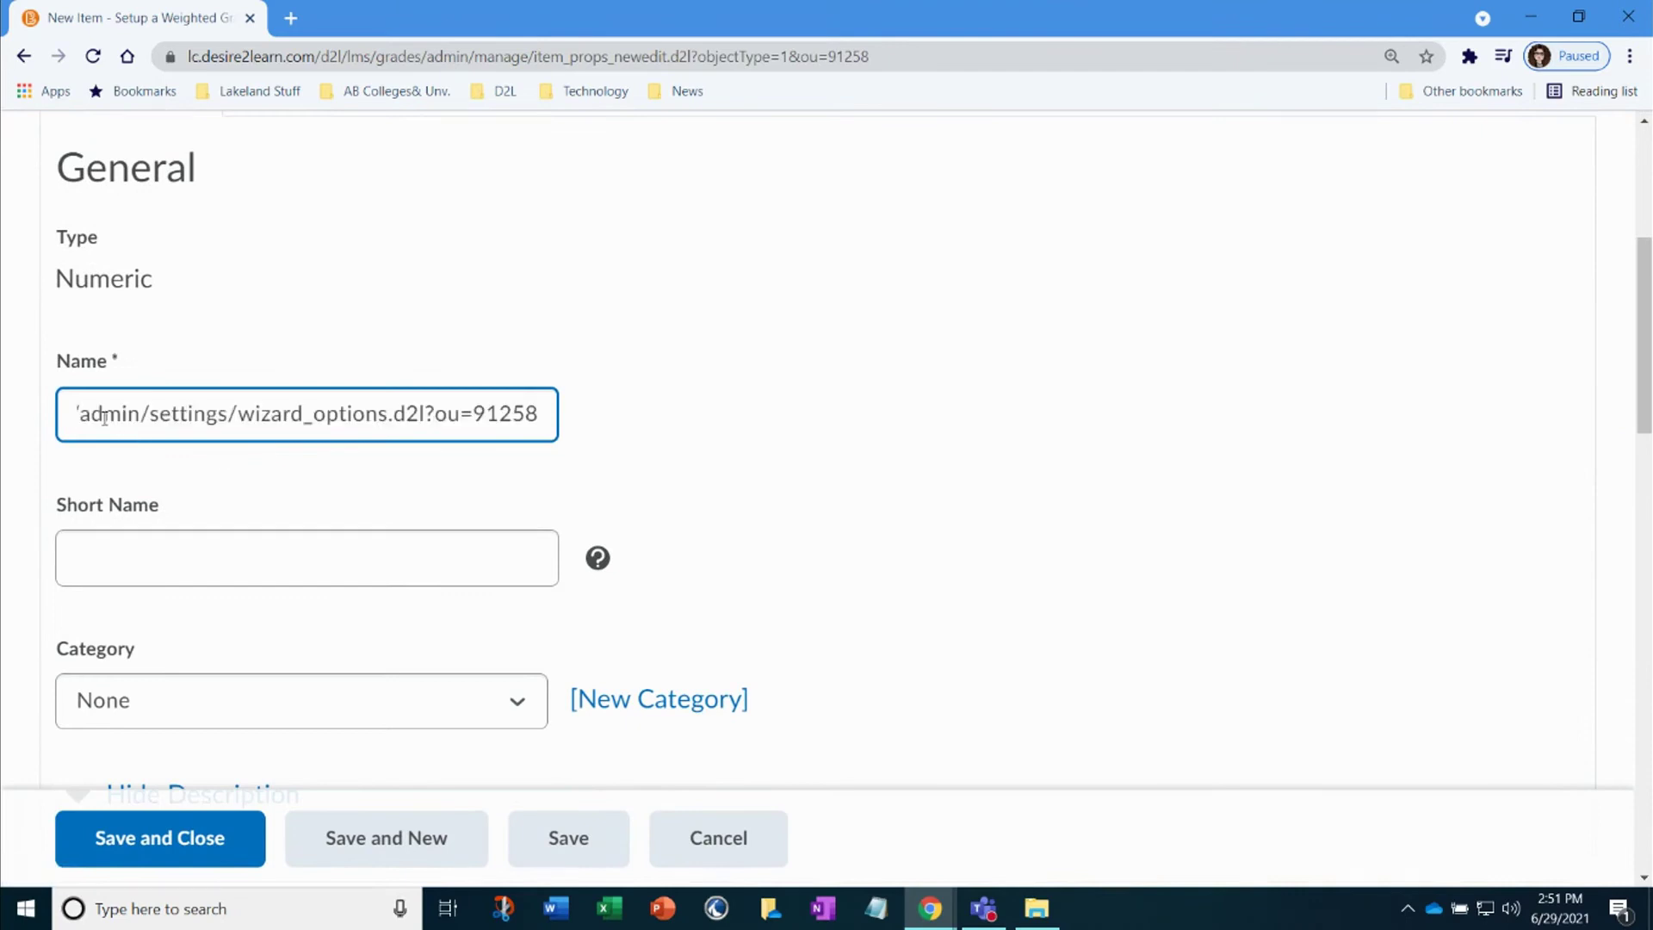
mouse_move(89, 415)
mouse_down()
mouse_move(529, 415)
mouse_move(76, 420)
mouse_up()
click(513, 411)
key(BackSpace)
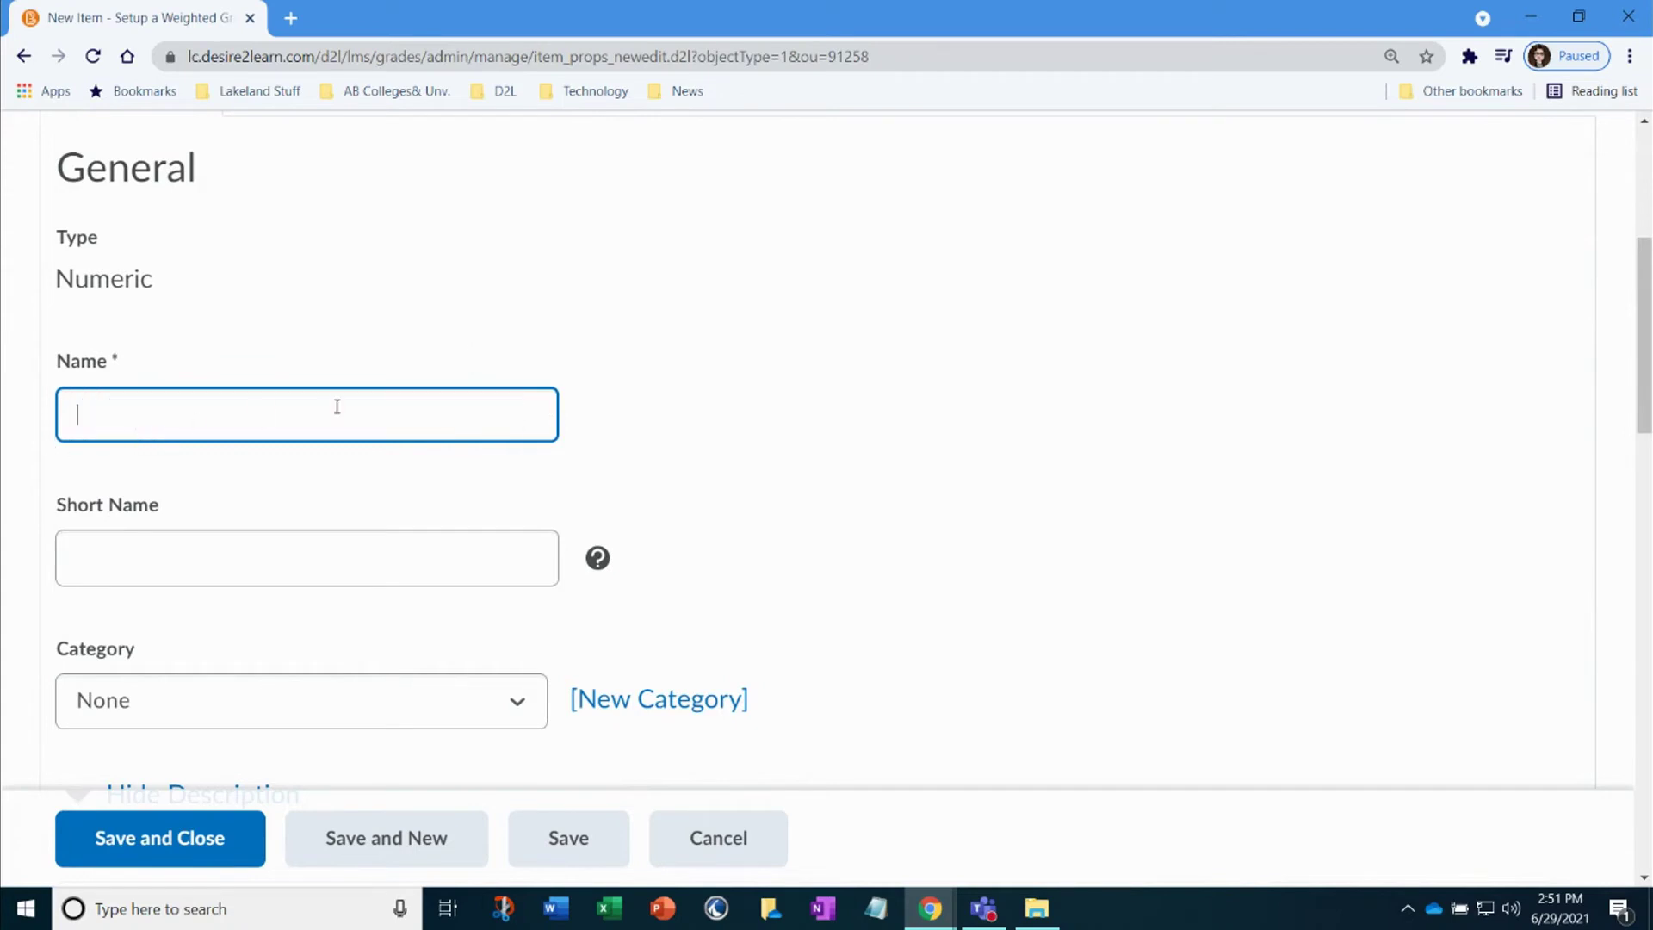
- Name the item Resume and Cover Letter, with the short name RCL, and assign it to the Written Assignments category
text(Resume )
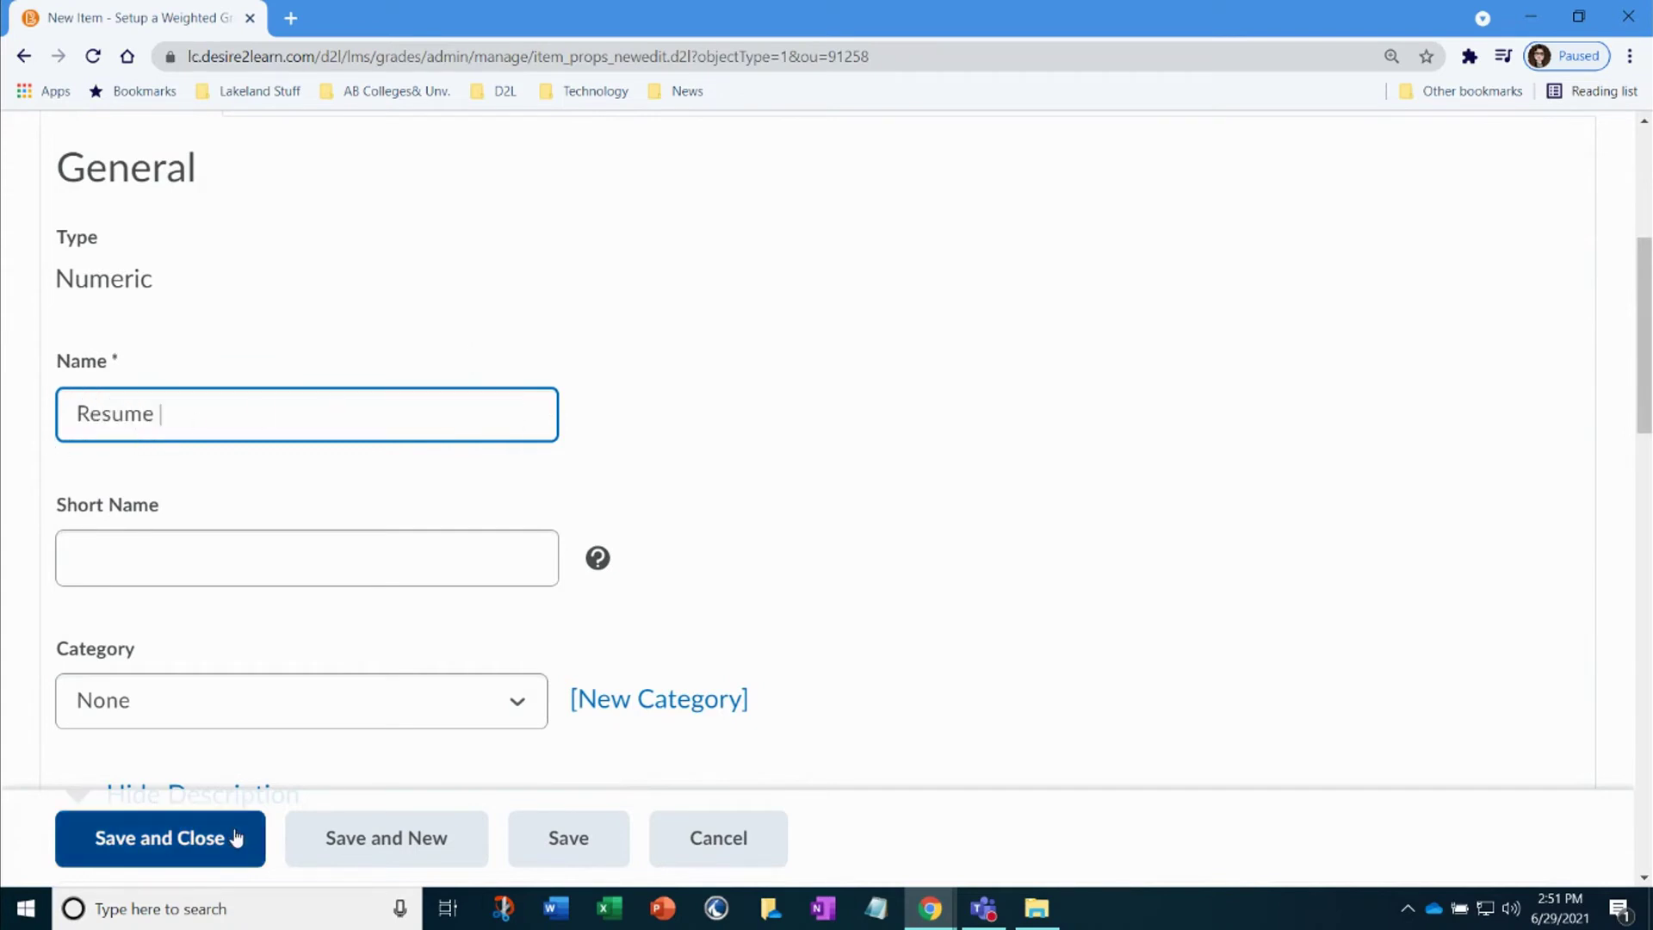
text(and Cover Letter)
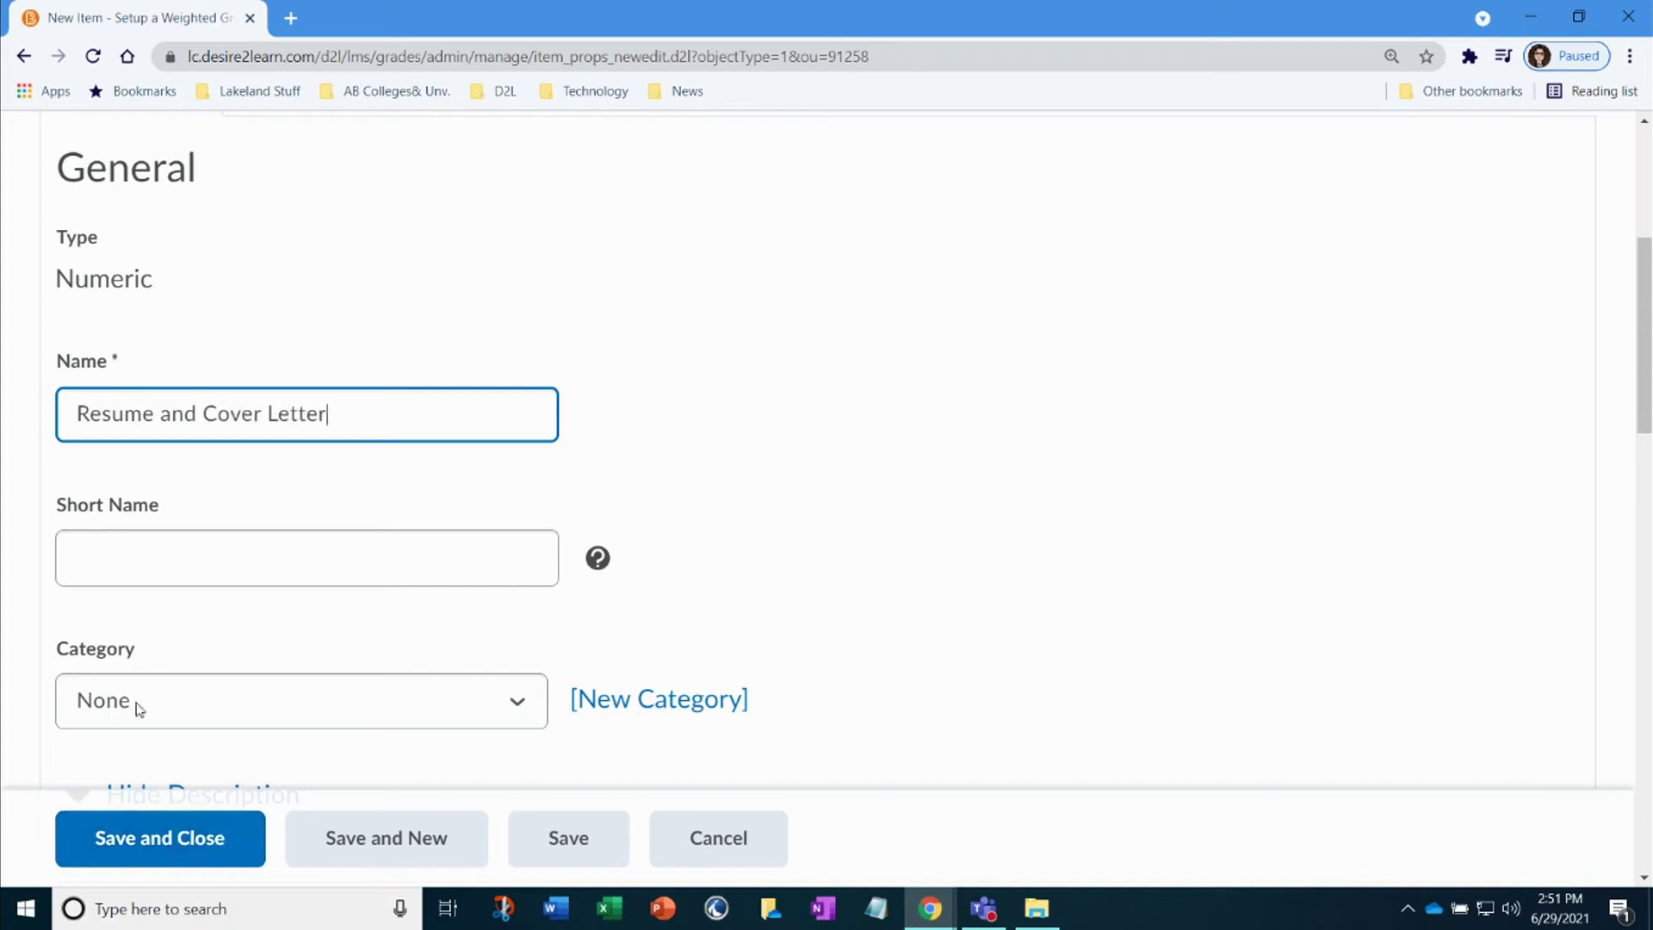
click(84, 553)
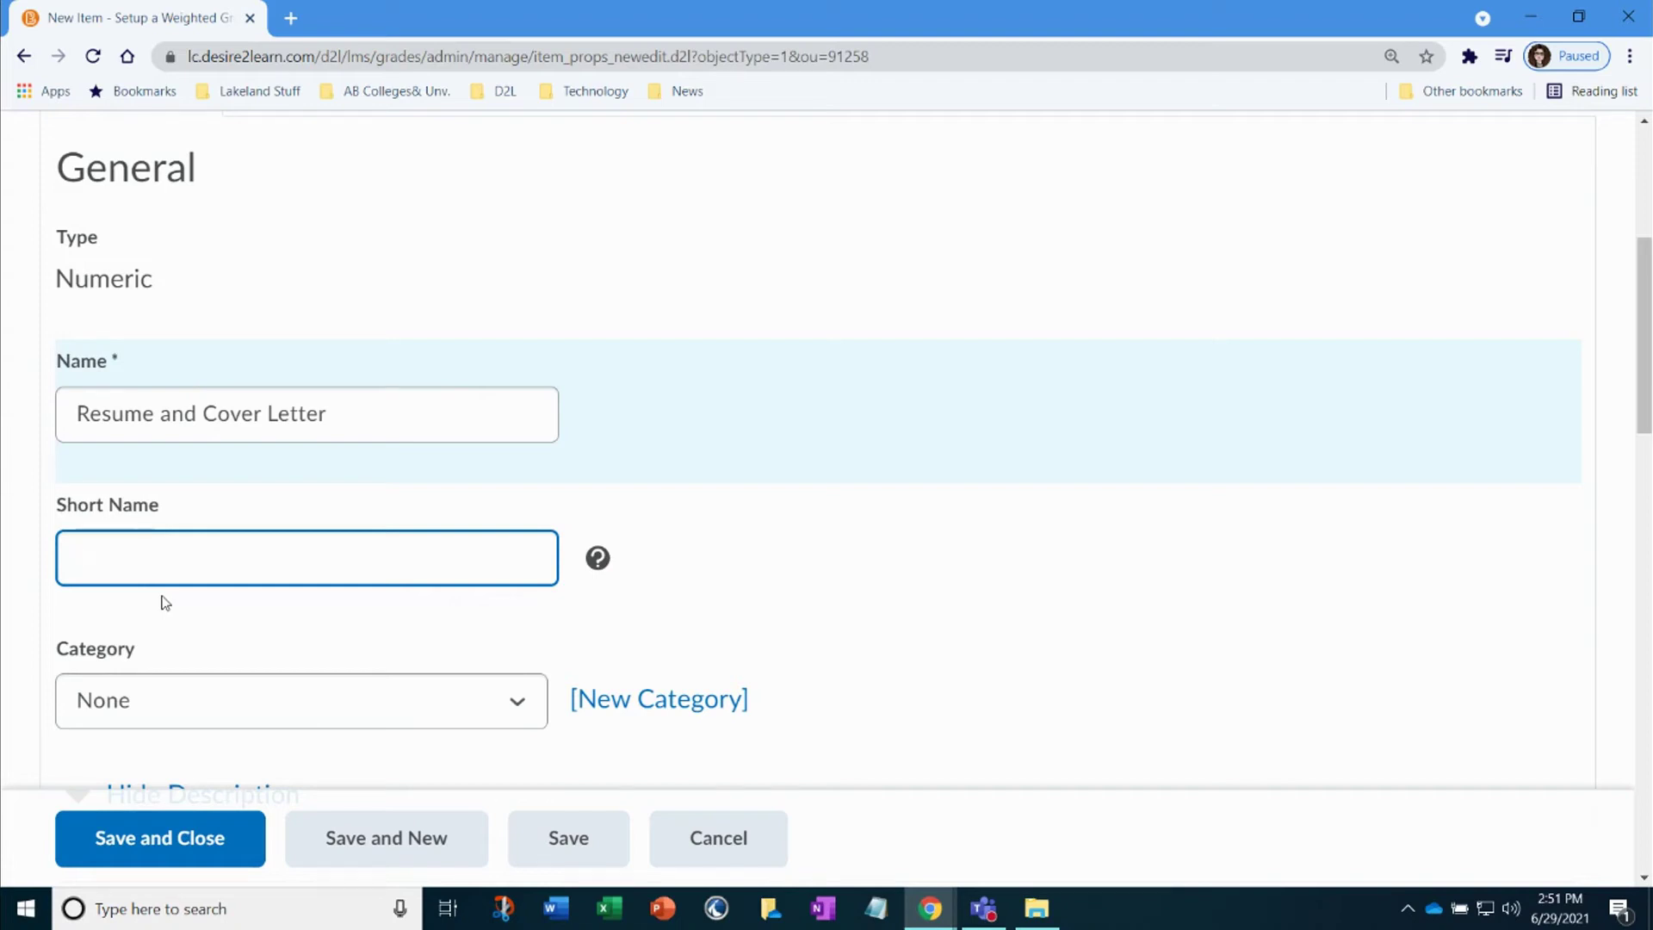
text(RCL)
scroll(323, 595, down, 3)
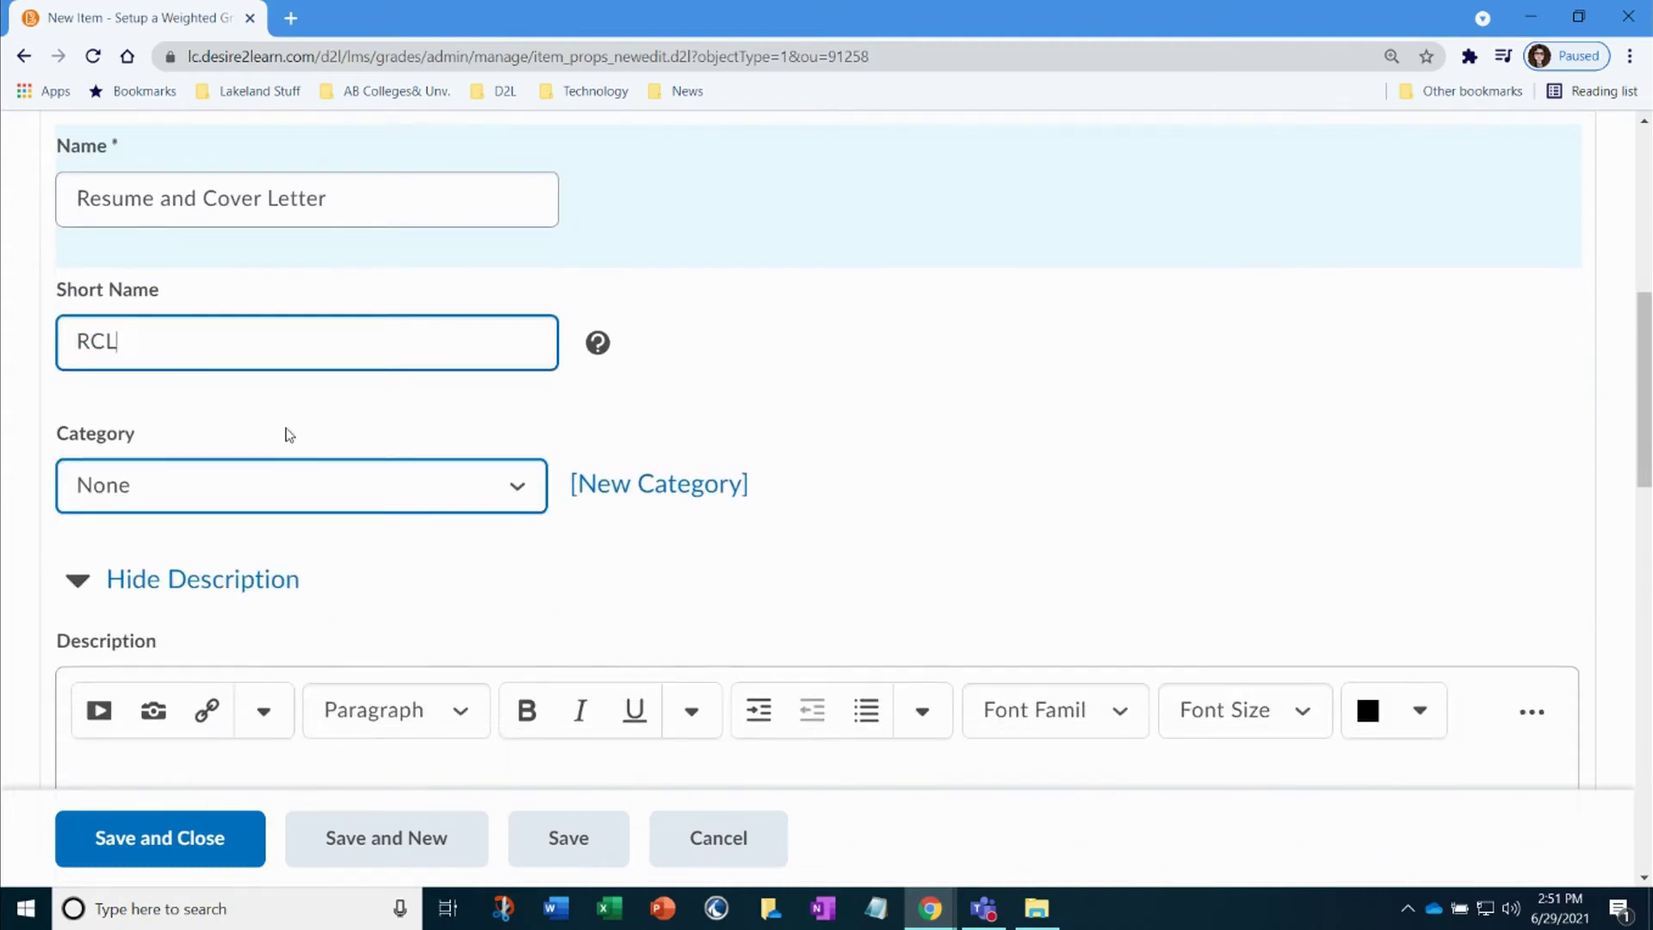
click(172, 497)
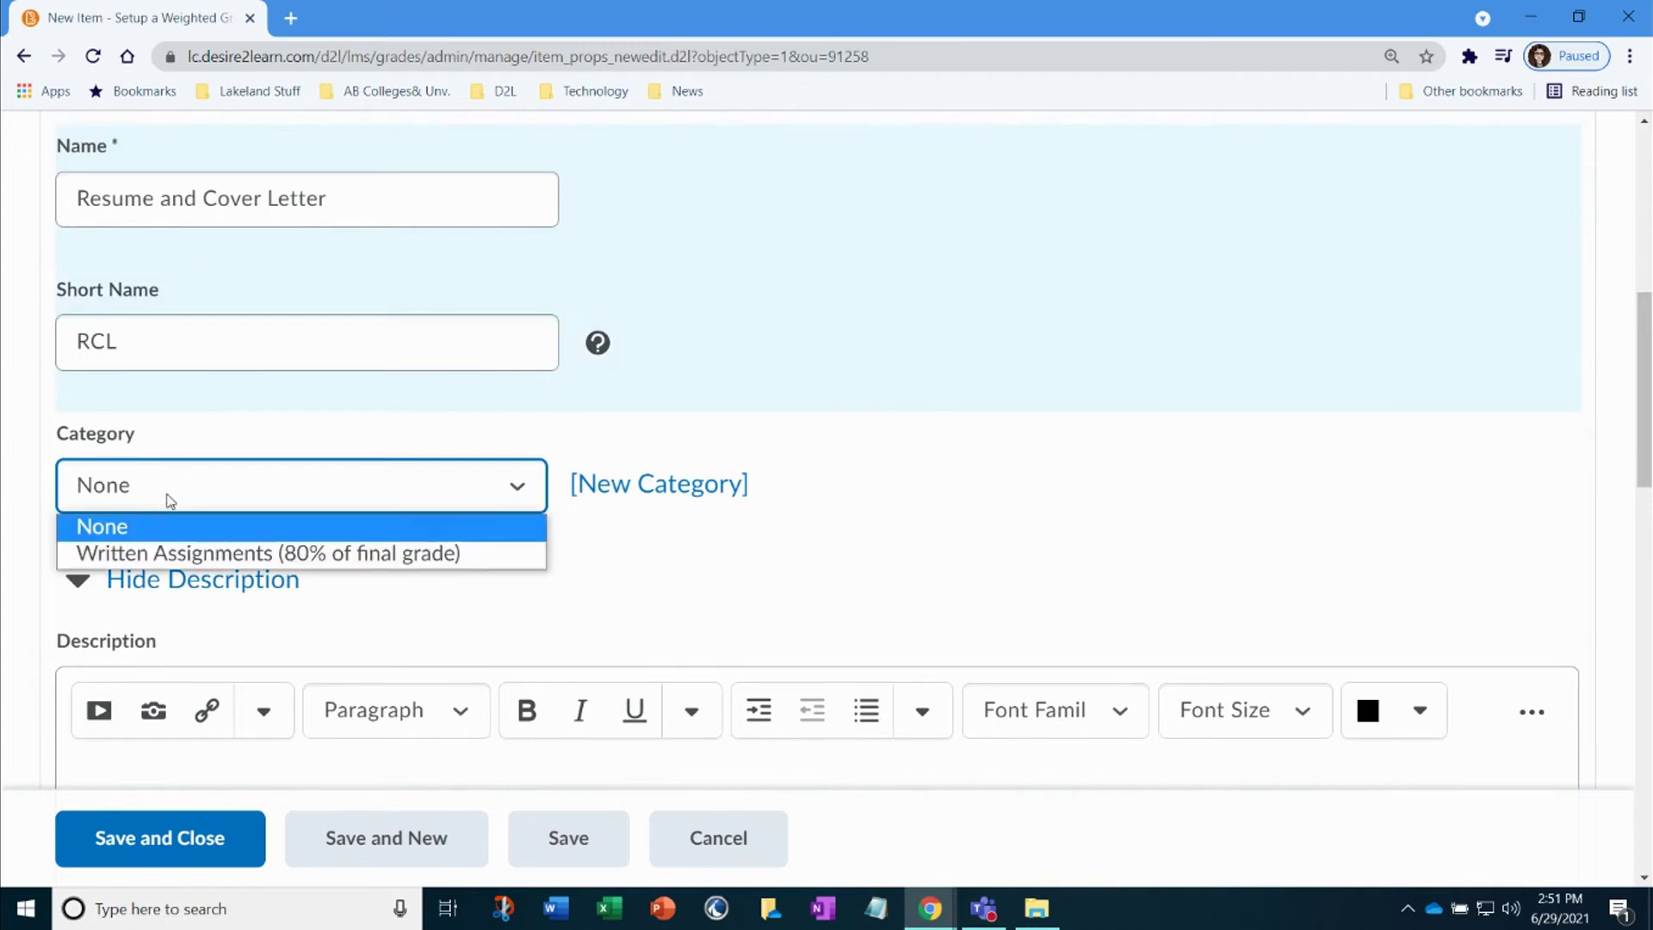
click(279, 556)
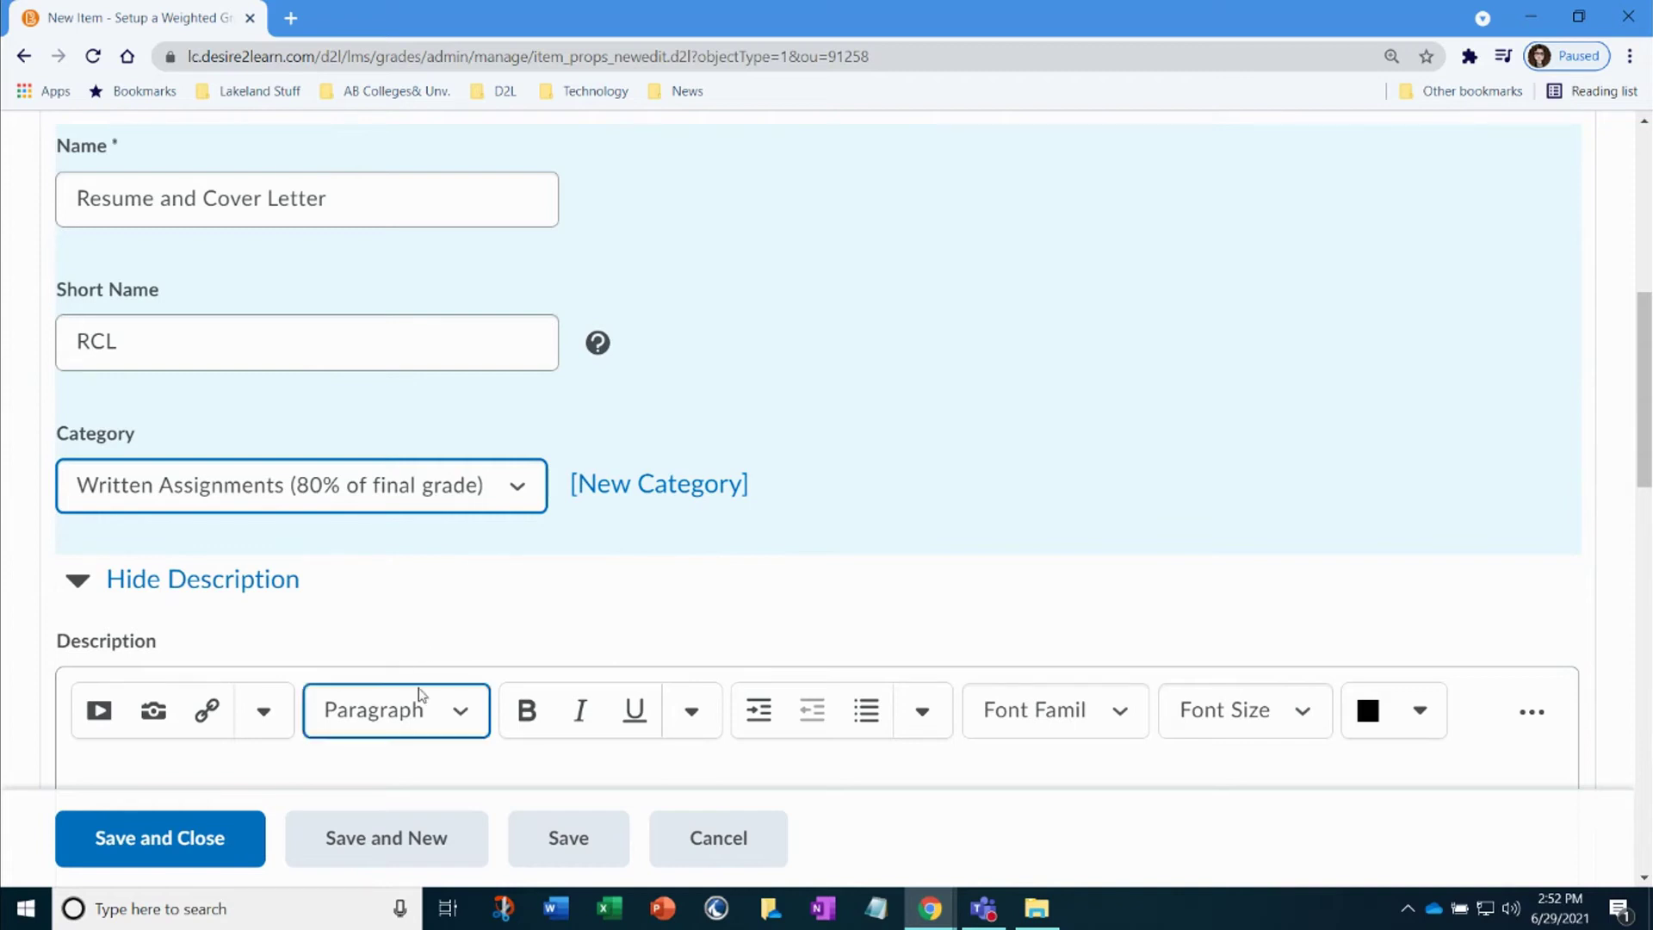
- Keep the item's maximum points at 10 and its weight at 10, then save and close it
scroll(428, 689, down, 5)
scroll(428, 684, down, 5)
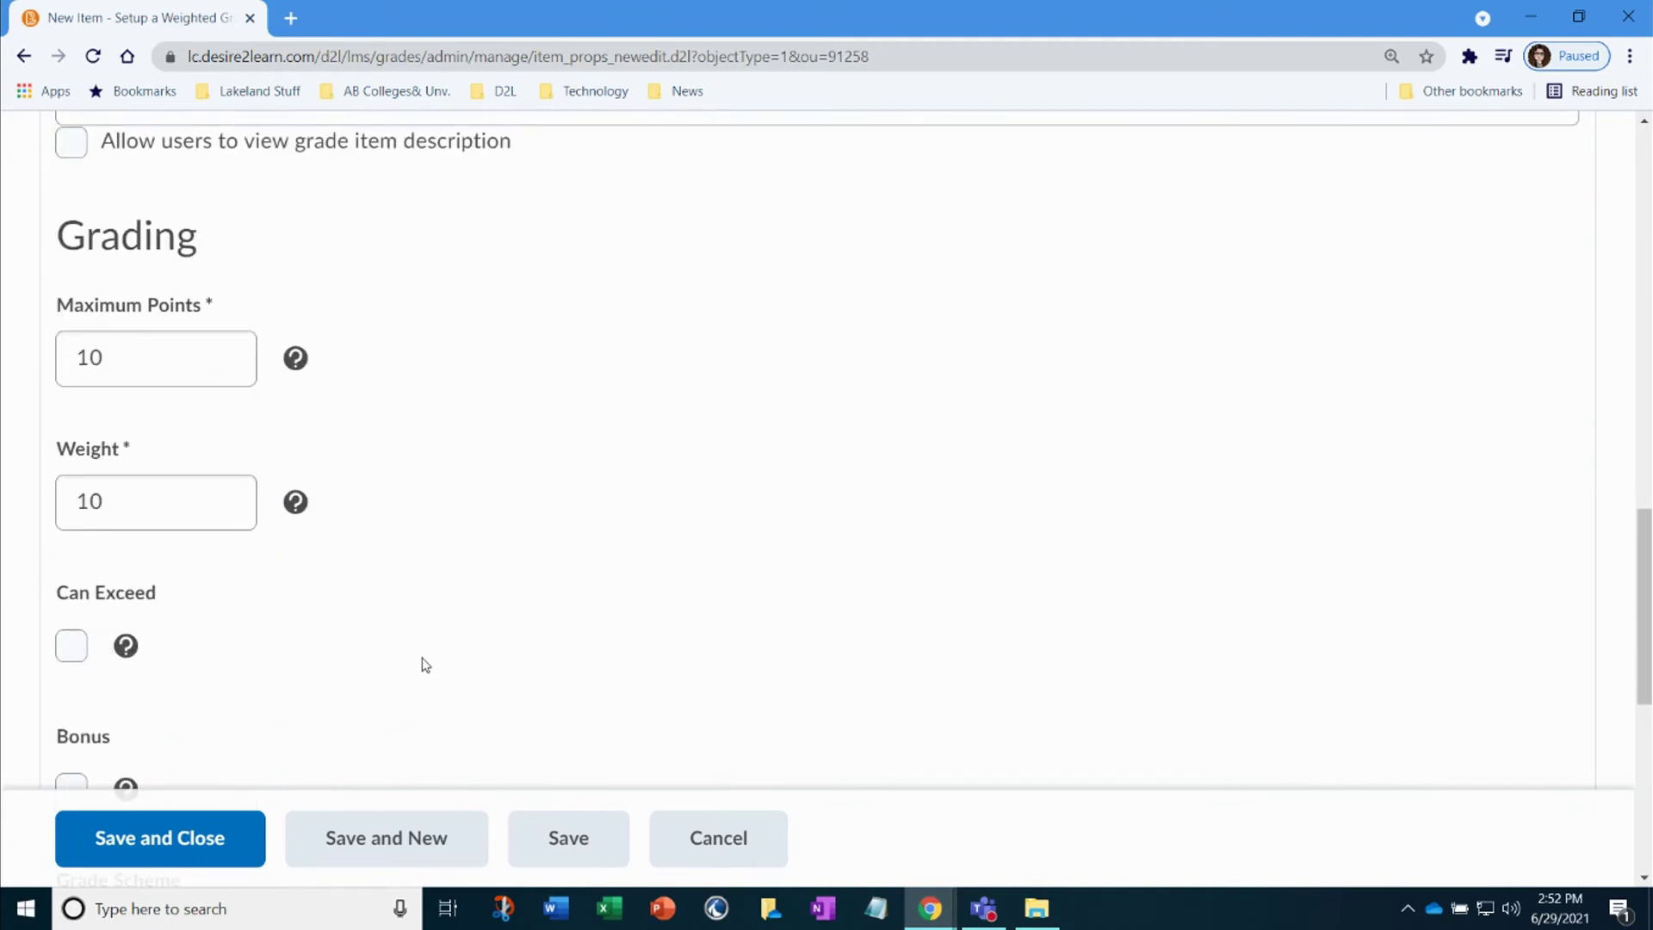
click(109, 482)
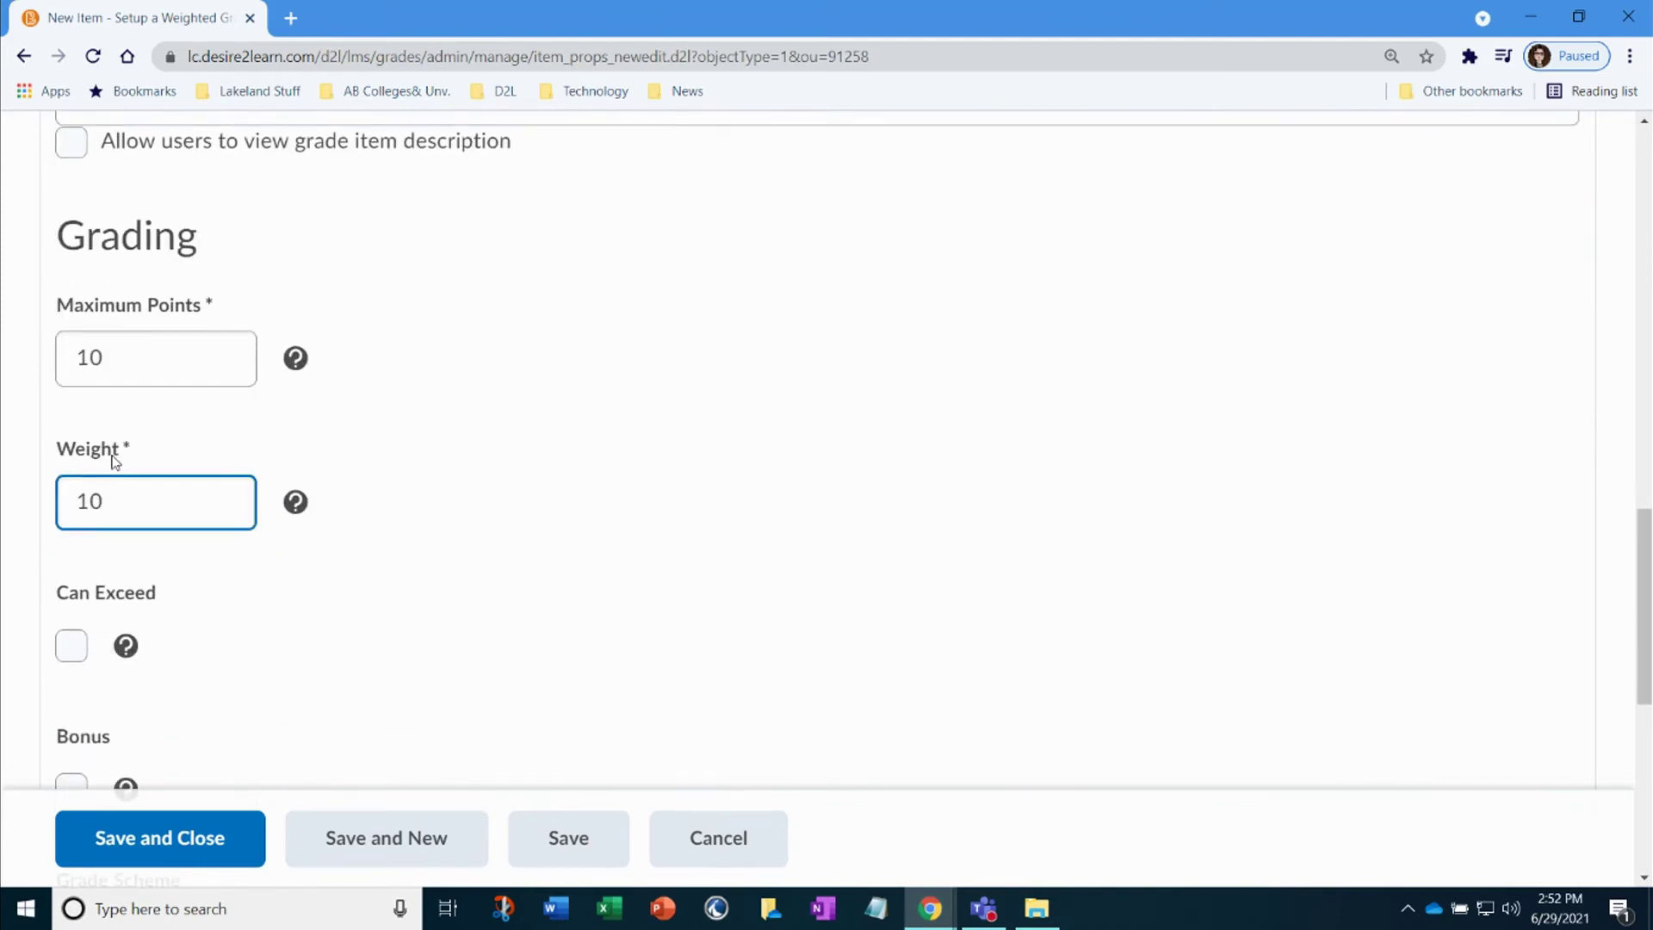
click(123, 351)
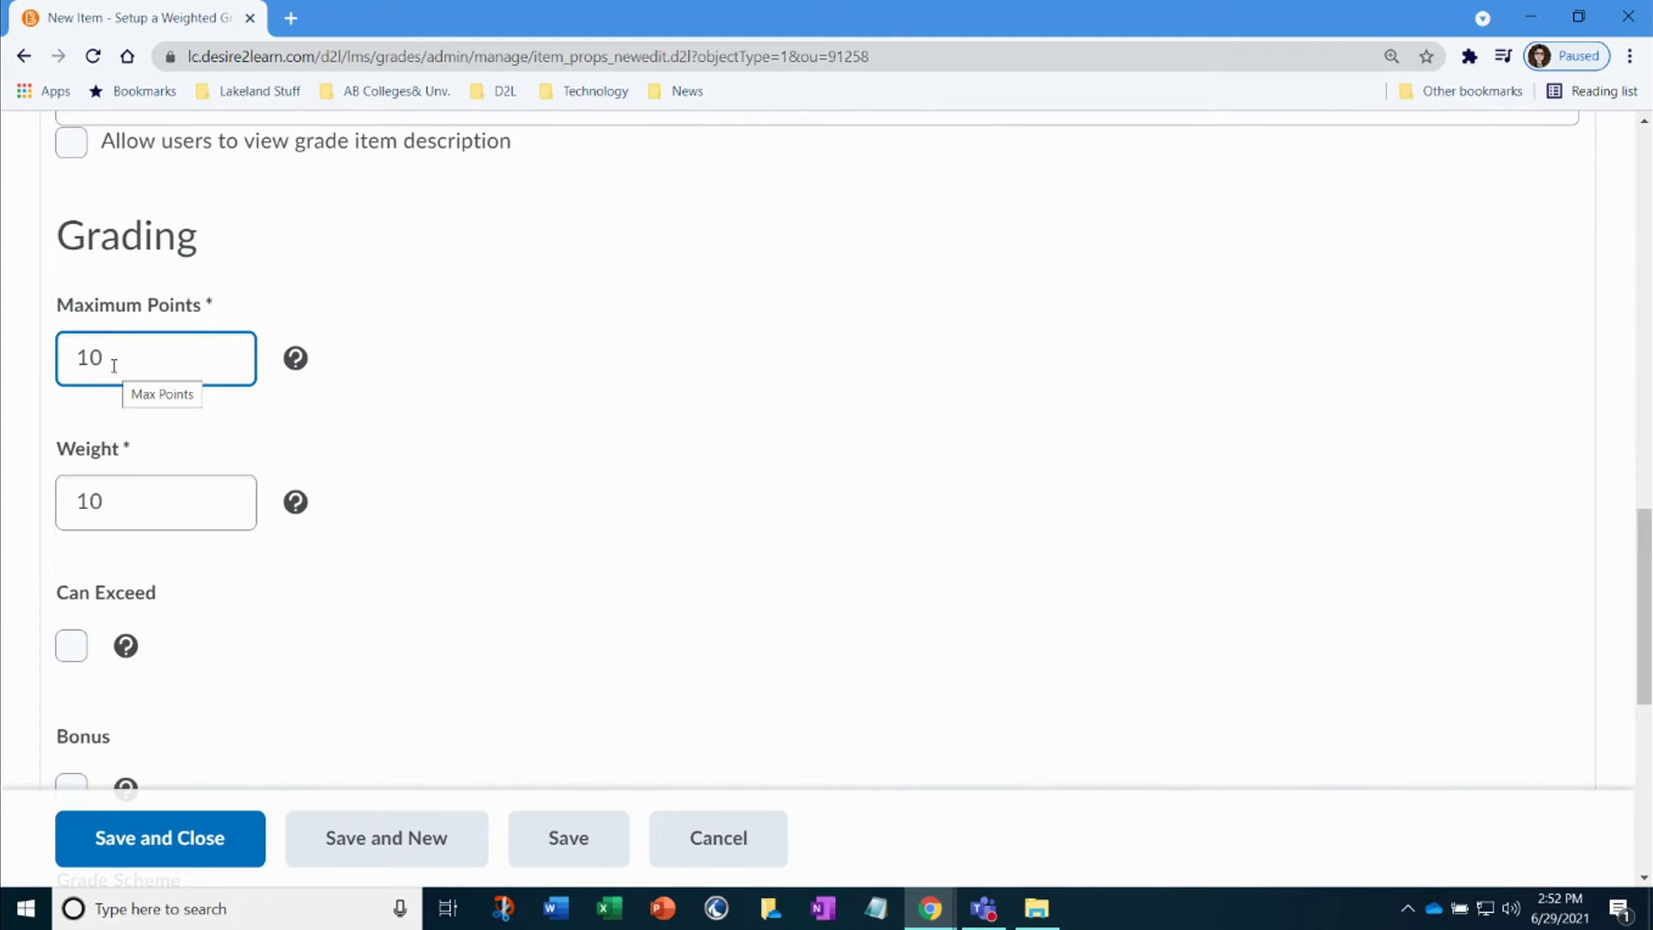
click(128, 494)
drag(128, 494, 62, 499)
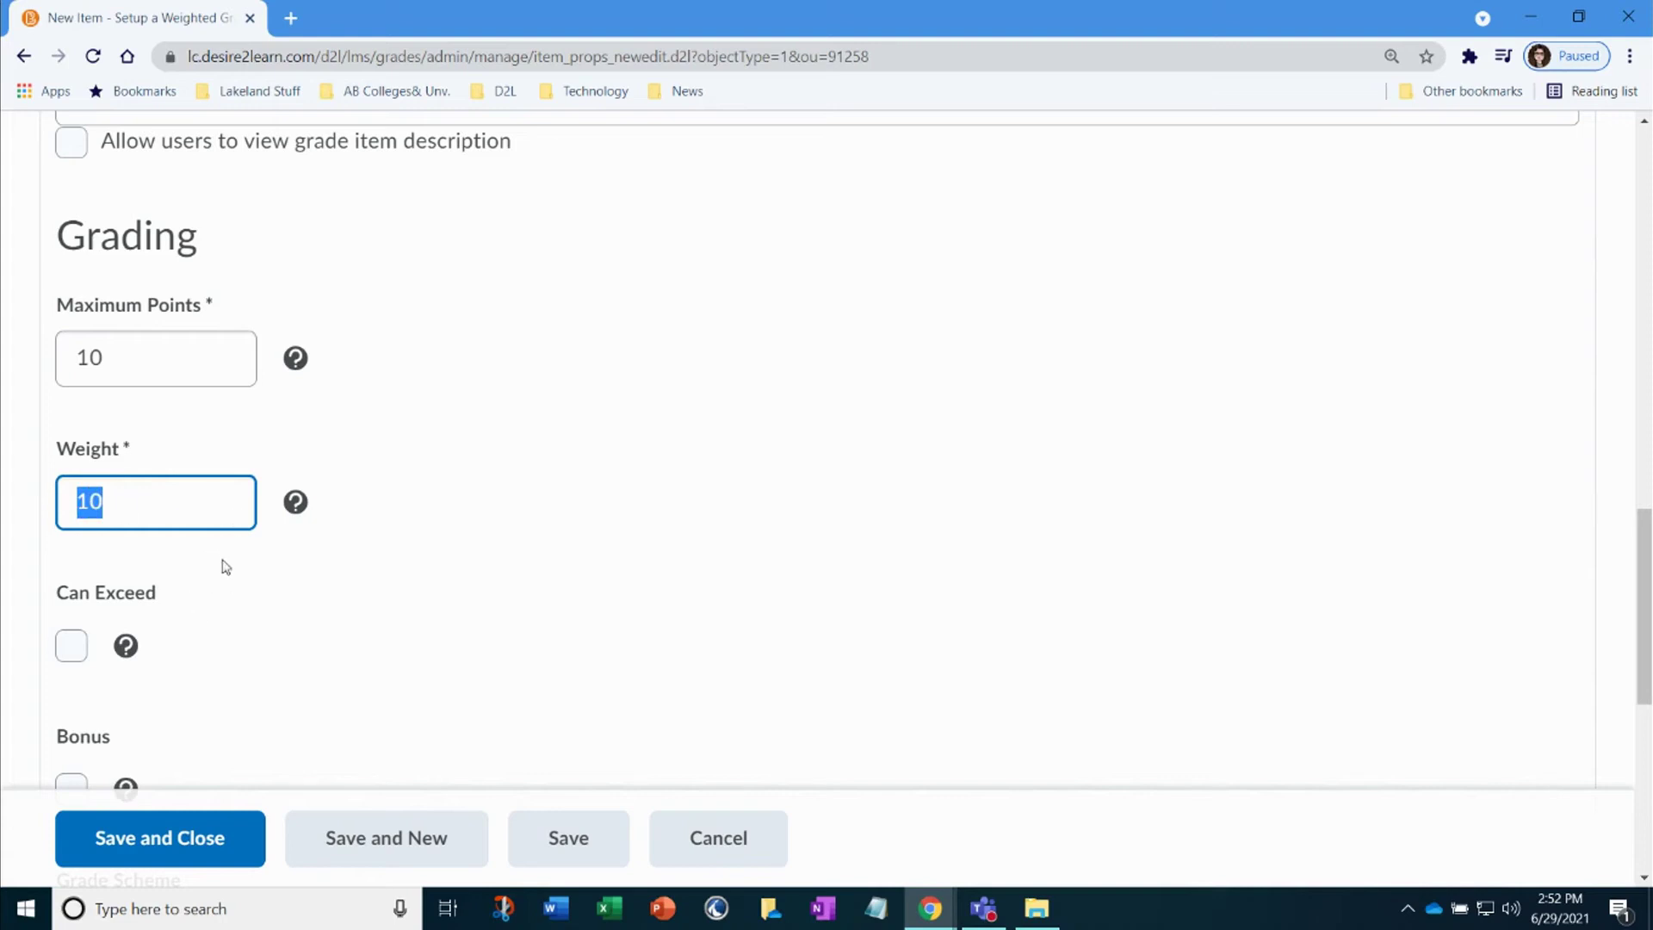
click(132, 348)
click(221, 846)
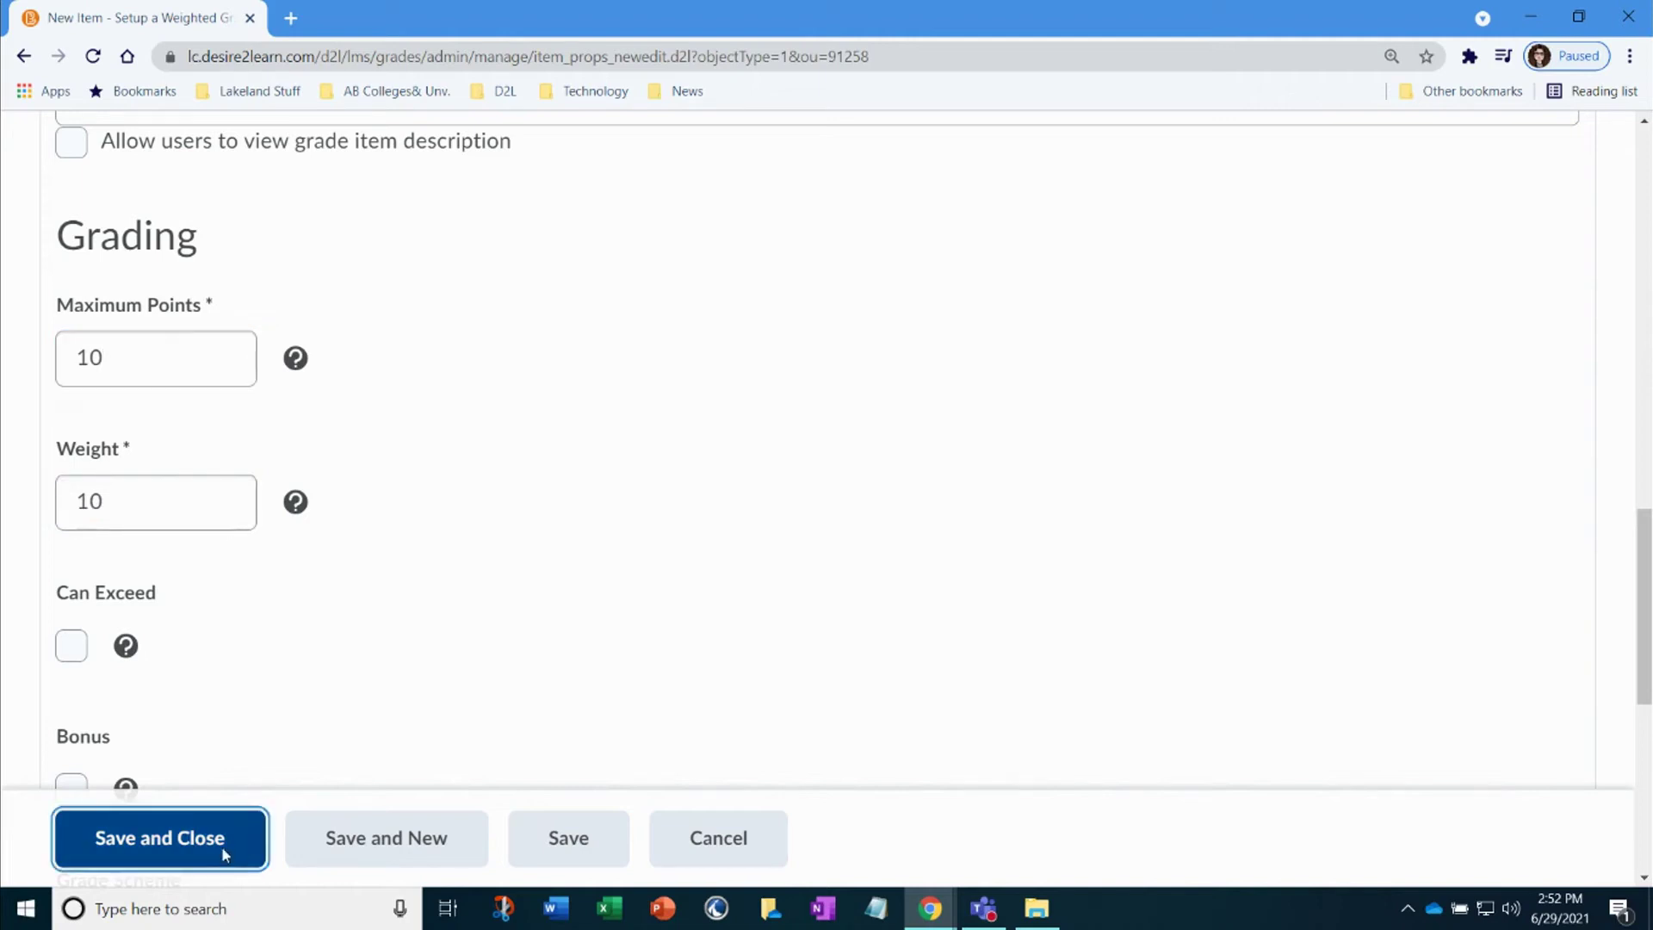
- Create another numeric grade item named News Articles with the short name News
scroll(913, 517, down, 4)
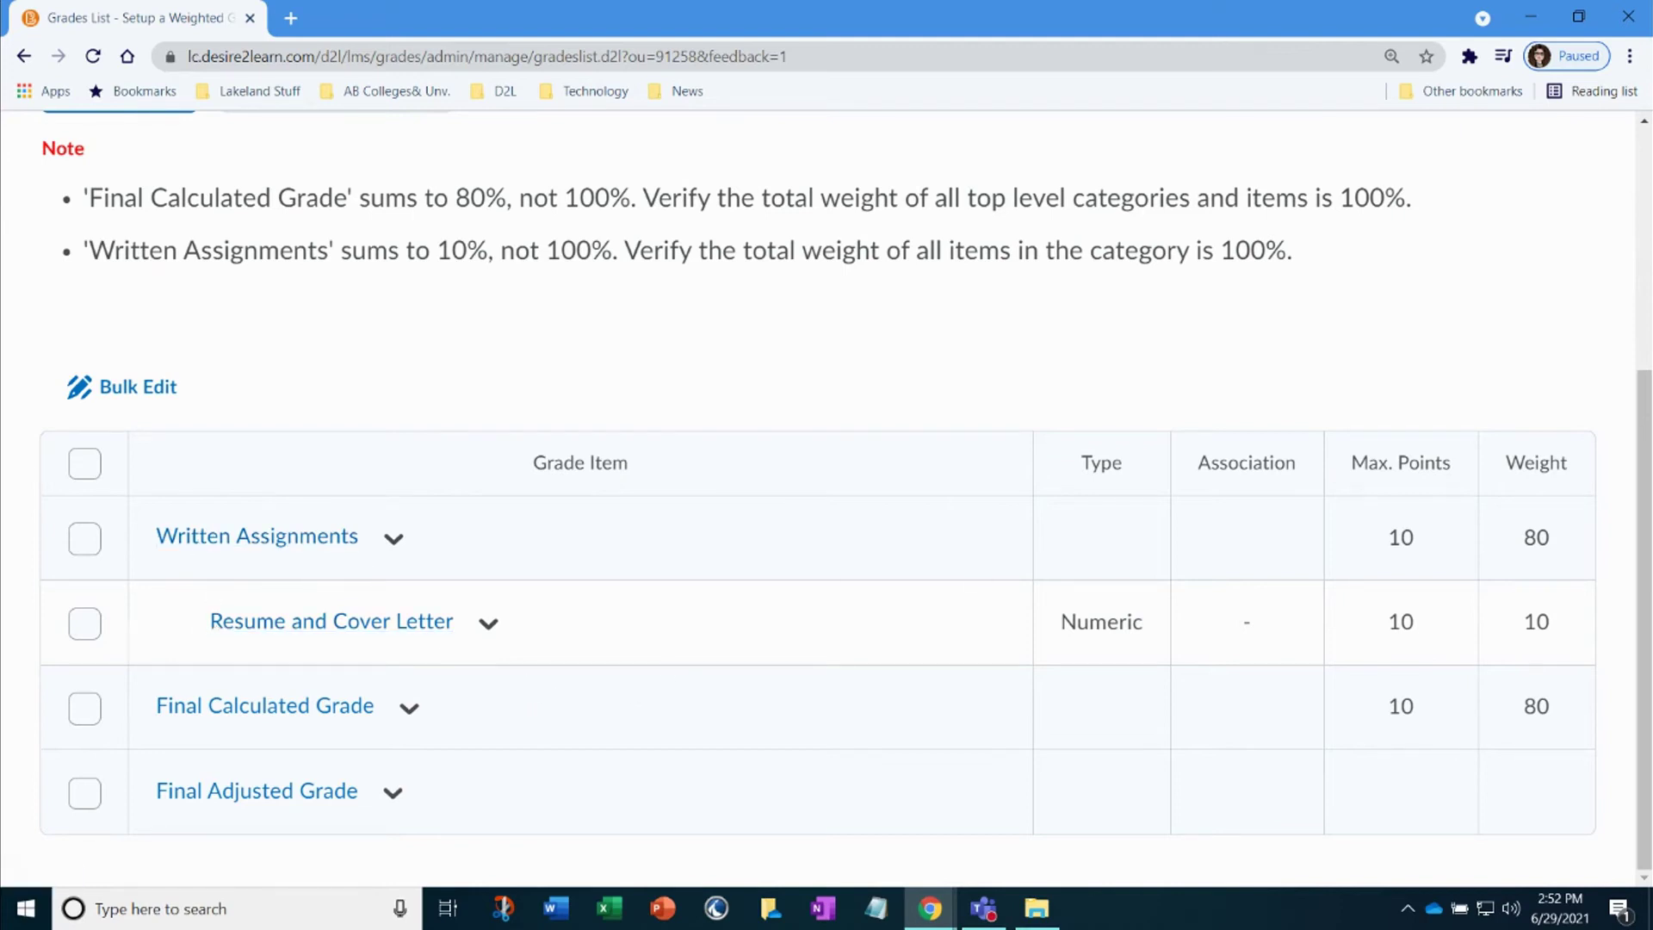
scroll(892, 564, up, 5)
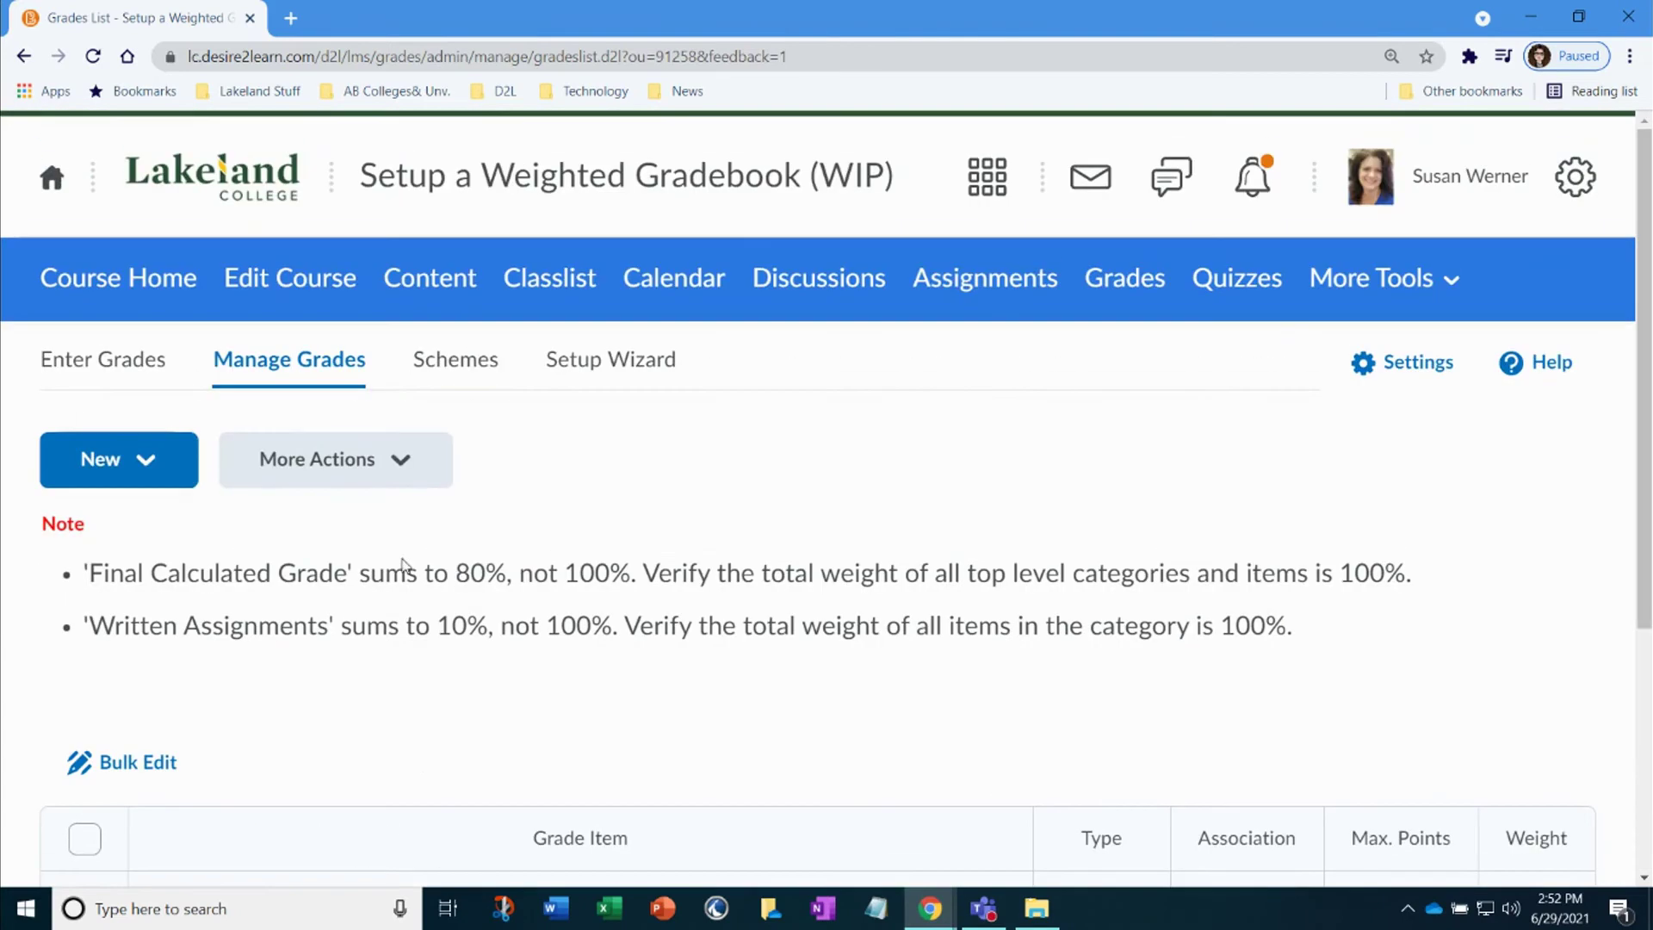
click(142, 460)
click(126, 562)
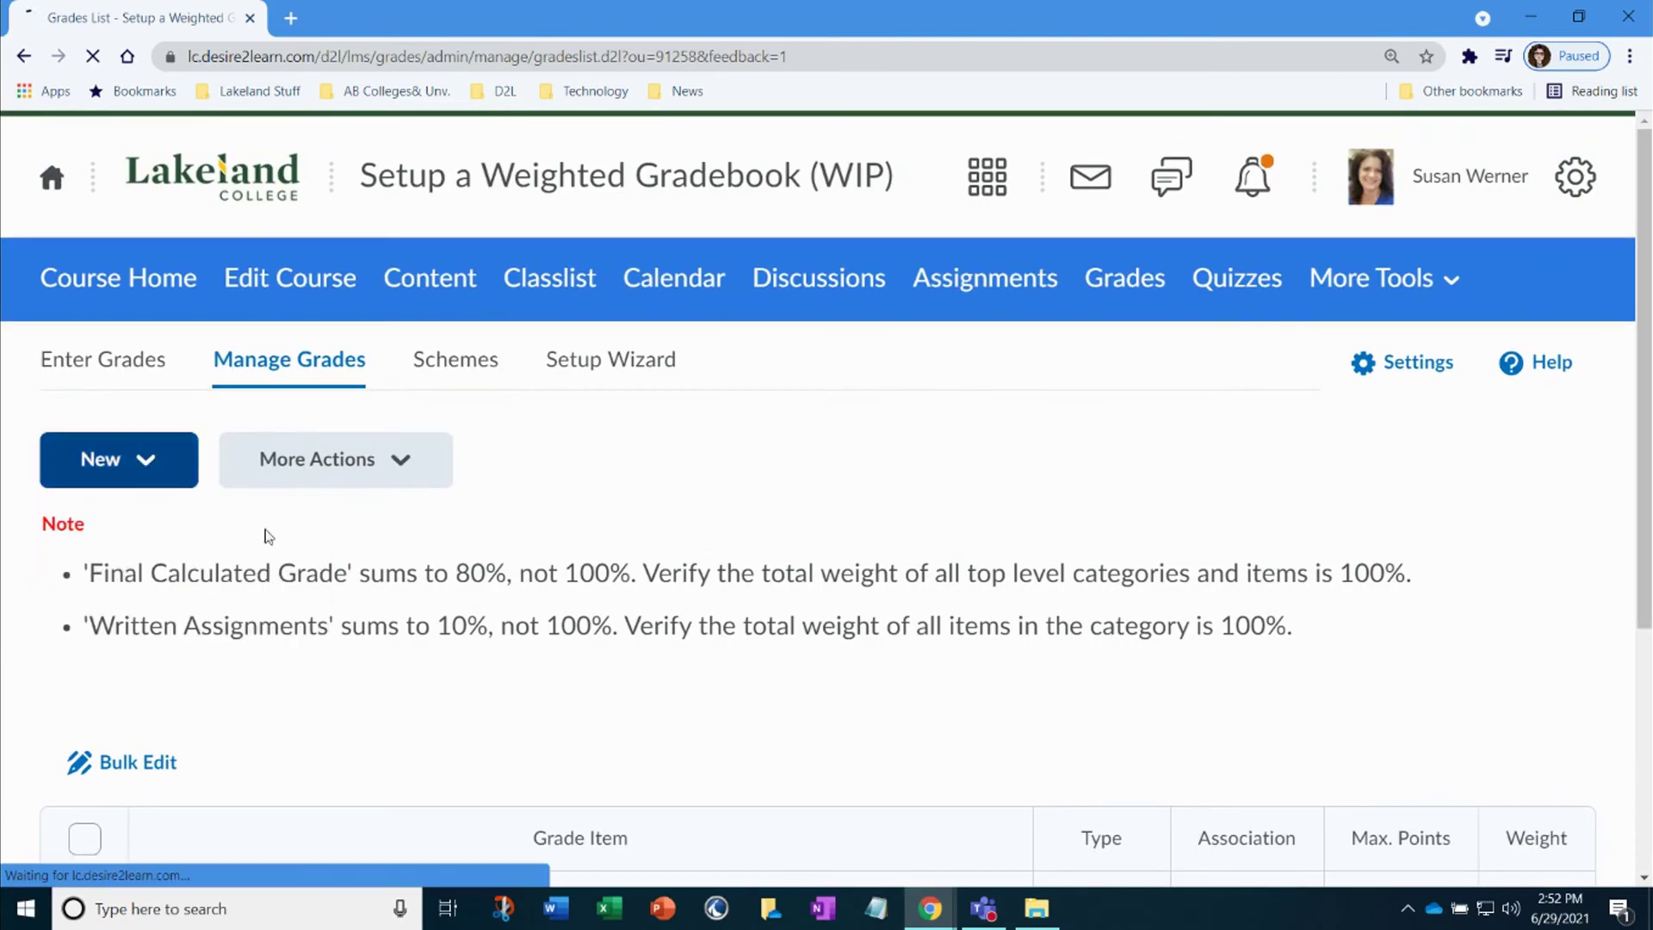
click(143, 595)
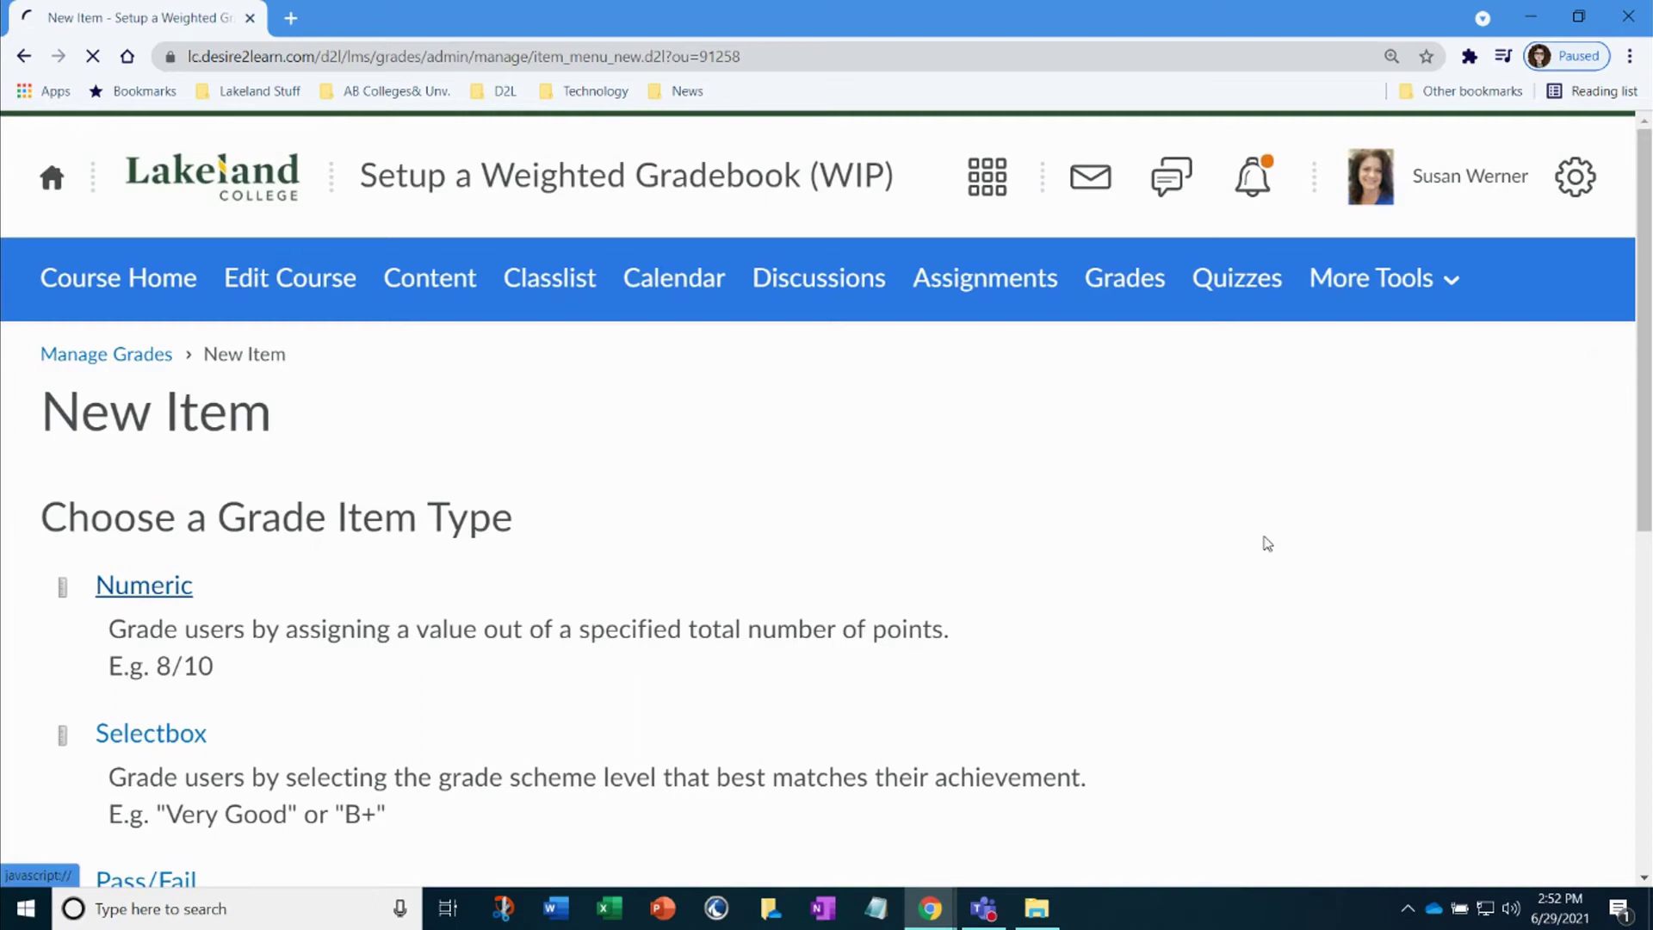
scroll(326, 659, down, 4)
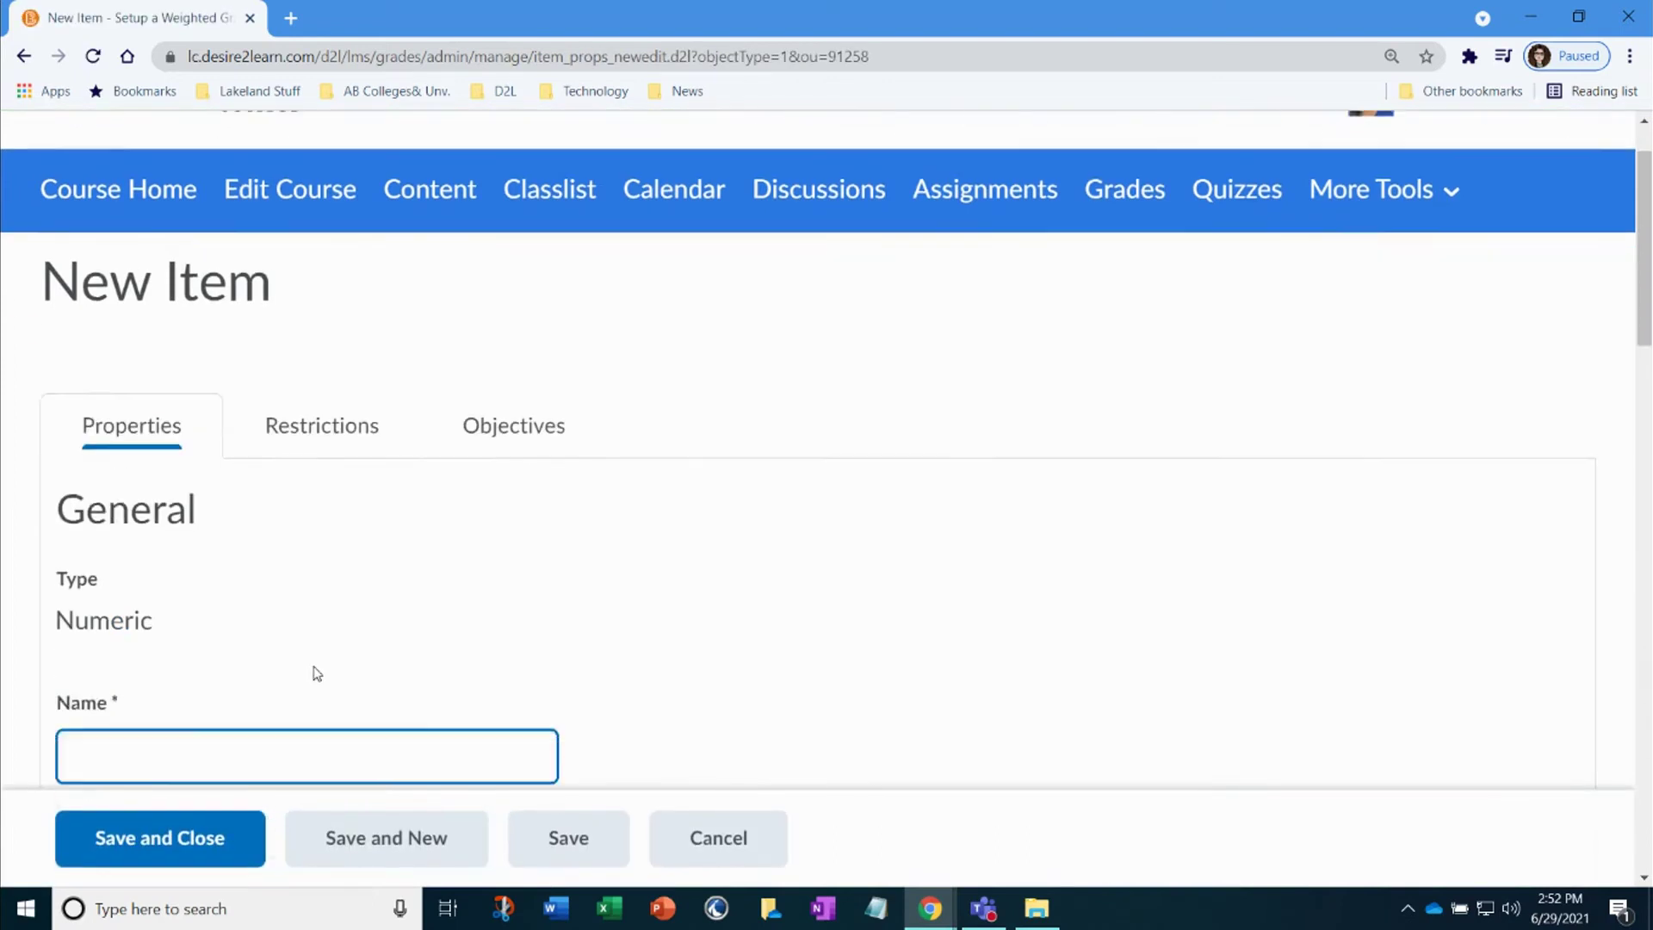
text(News Articles)
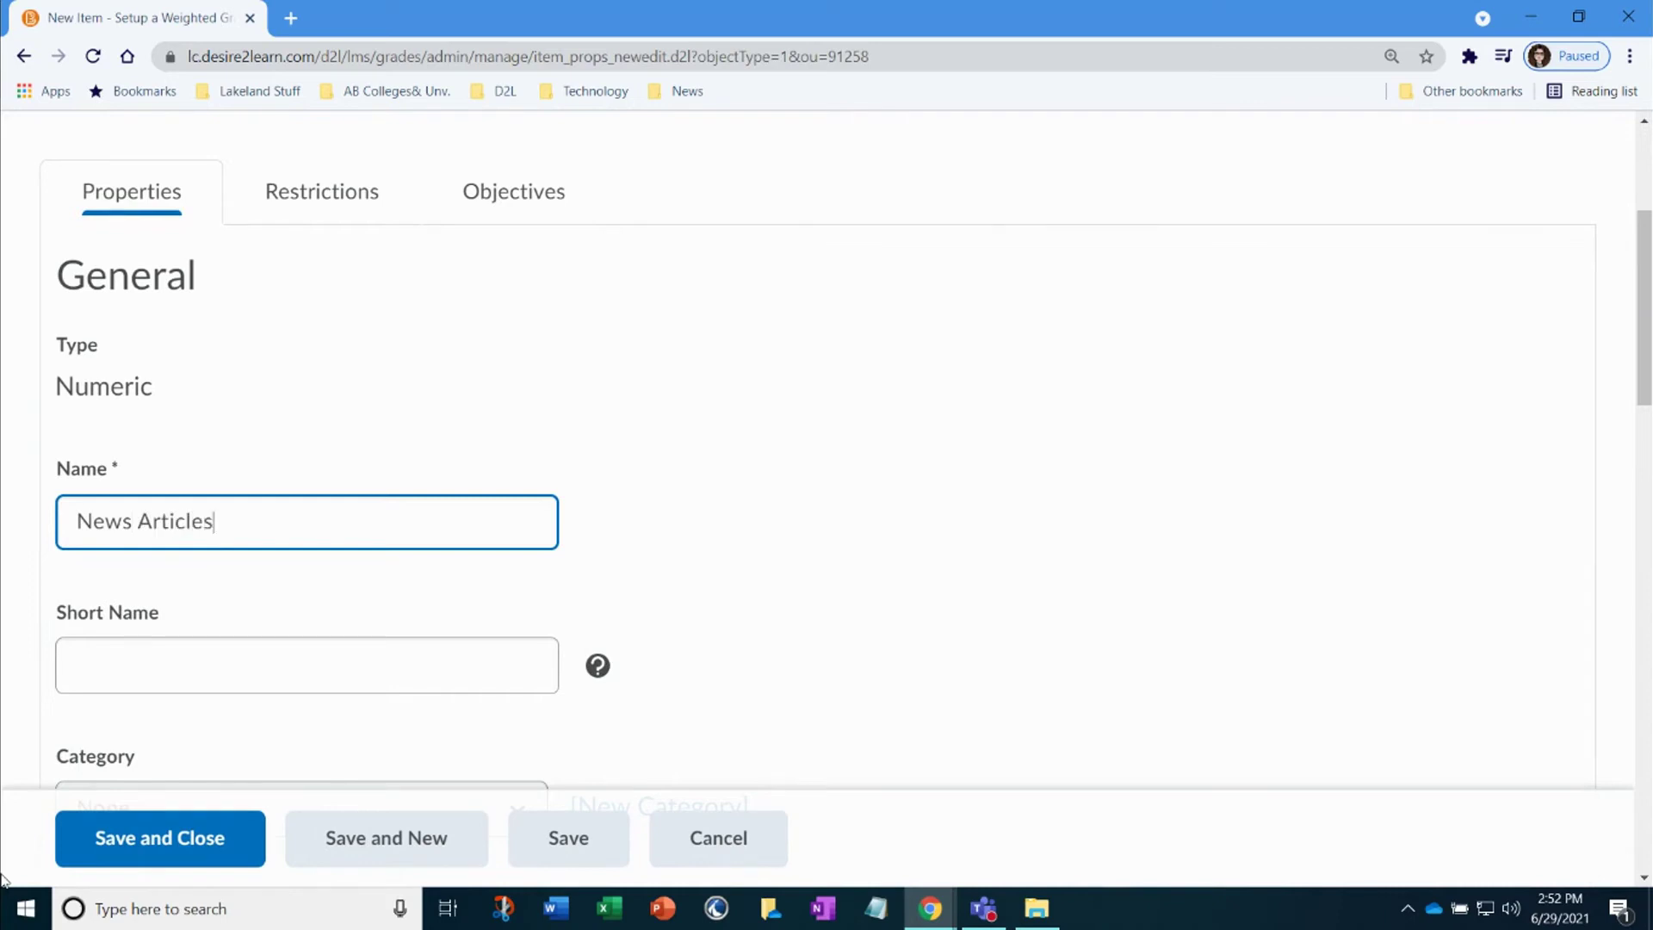
click(102, 647)
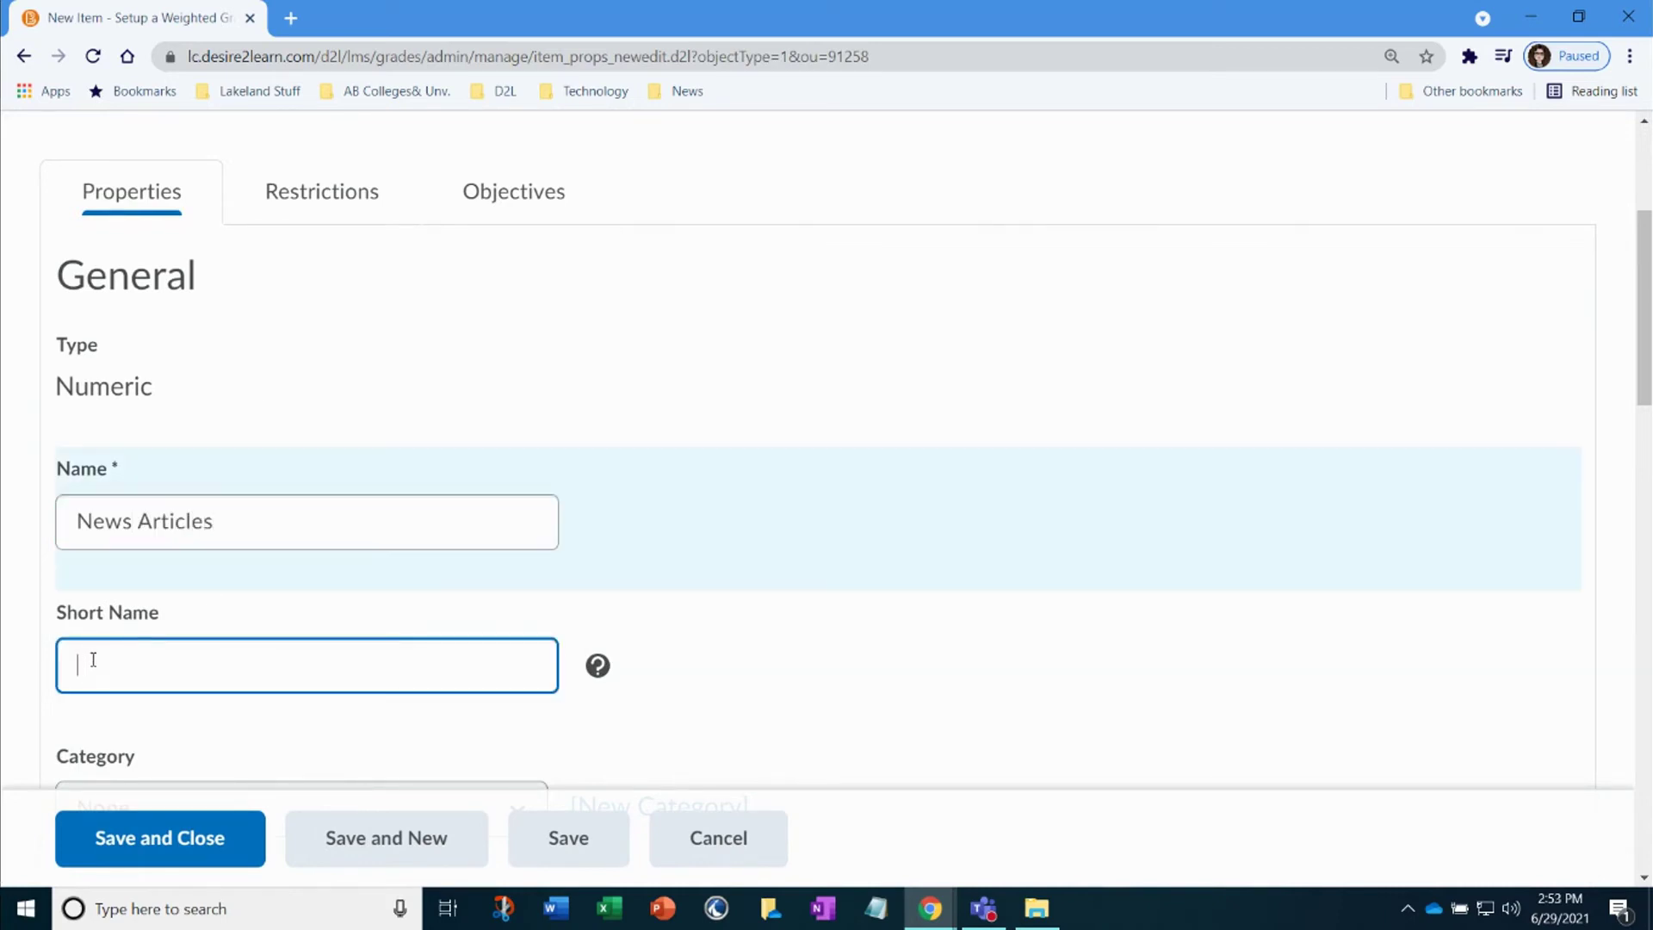
text(News)
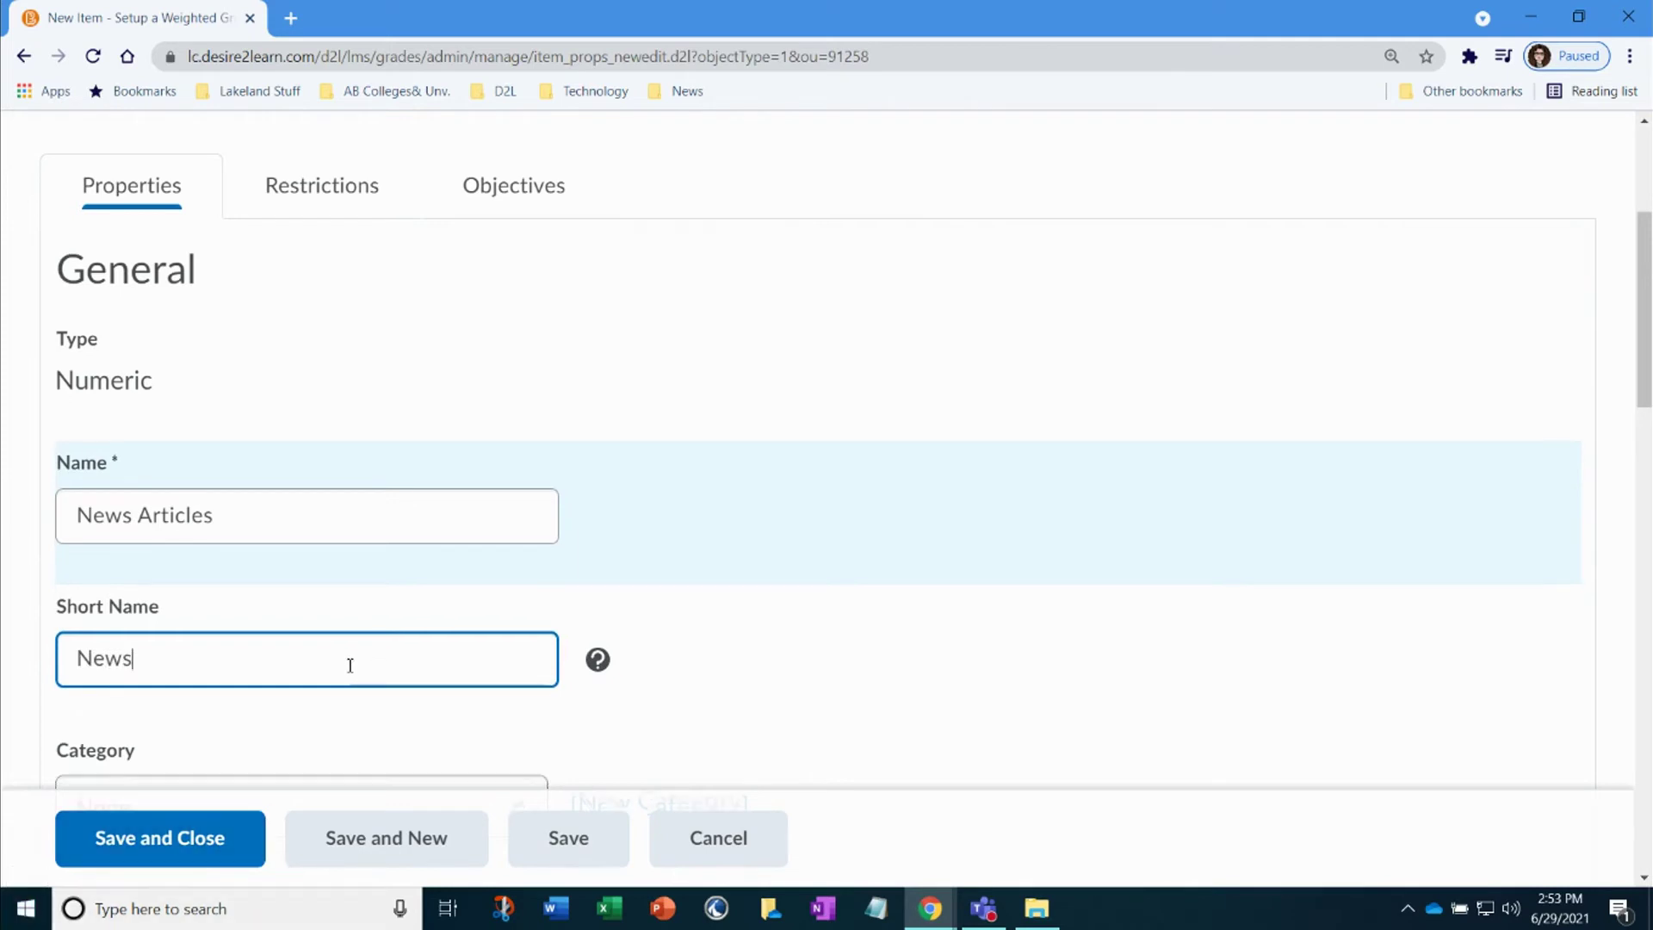
- Set the News Articles item's maximum points to 40 and its weight to 20, then save and close it
scroll(525, 663, down, 3)
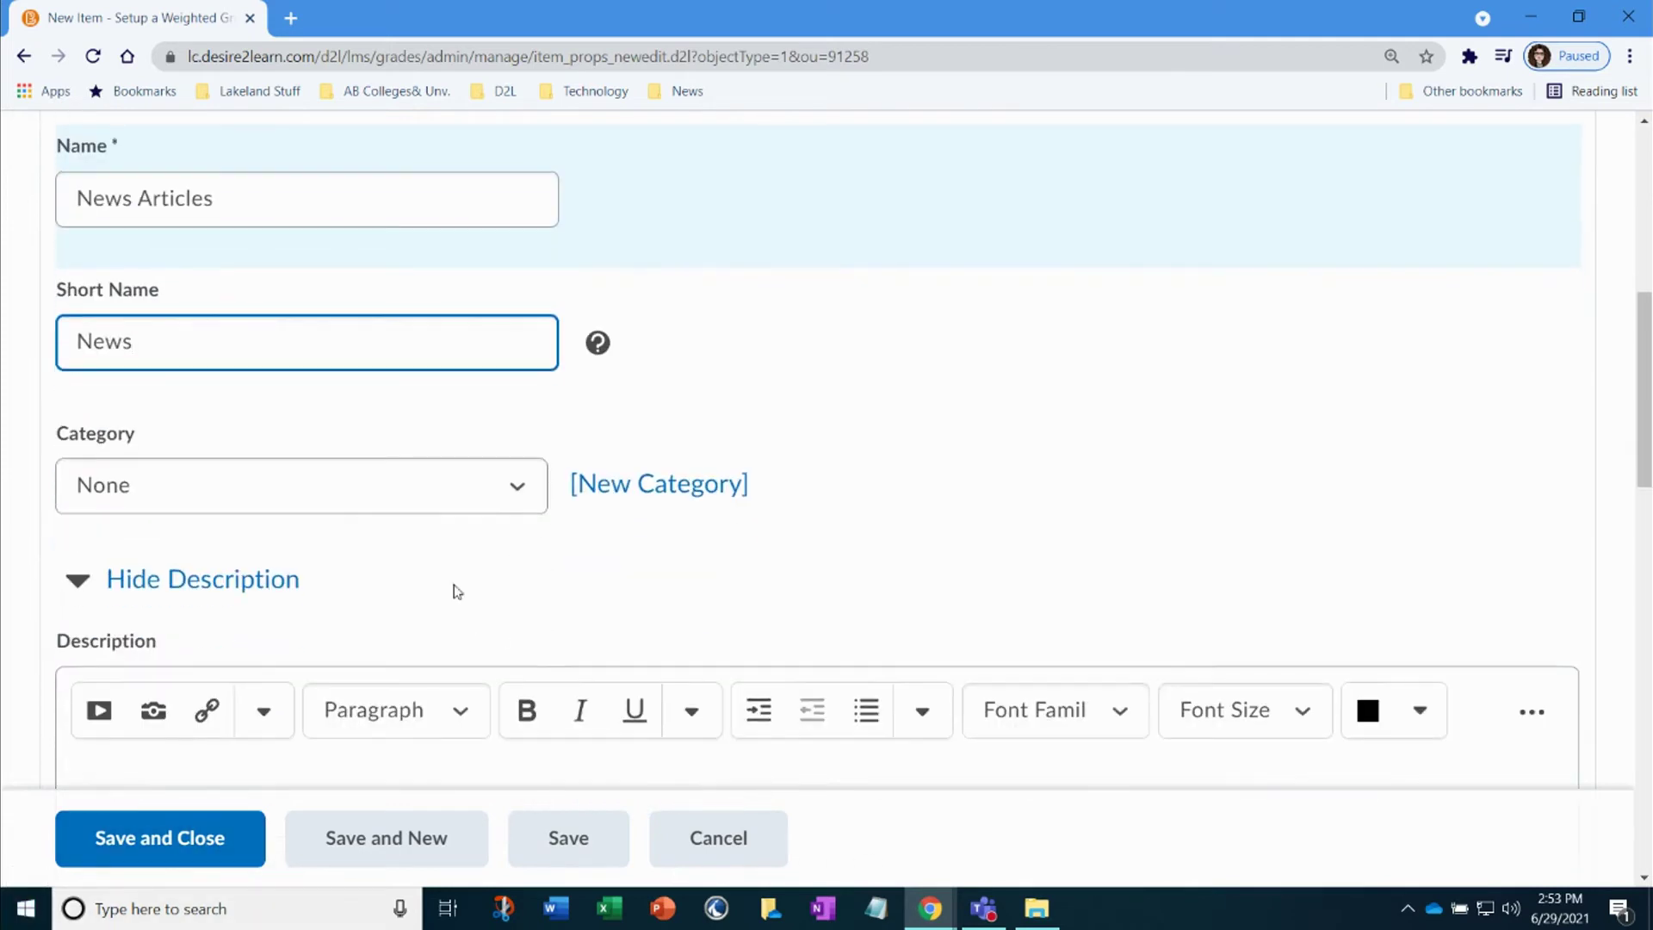
scroll(288, 442, down, 3)
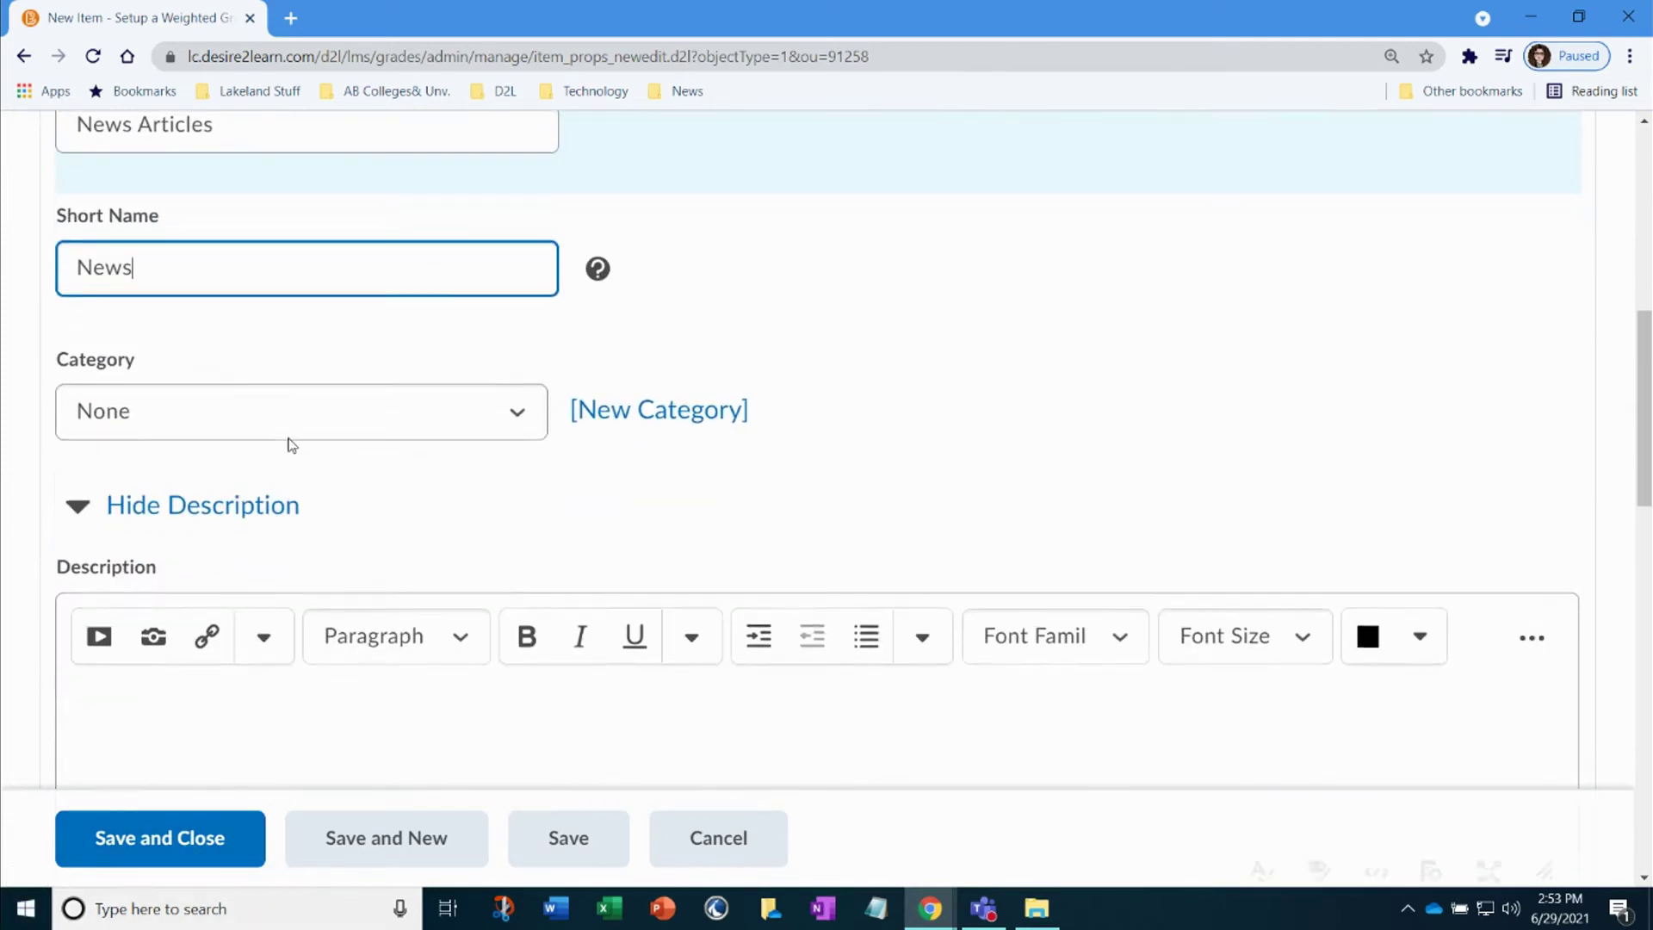
scroll(284, 482, down, 4)
drag(129, 465, 63, 471)
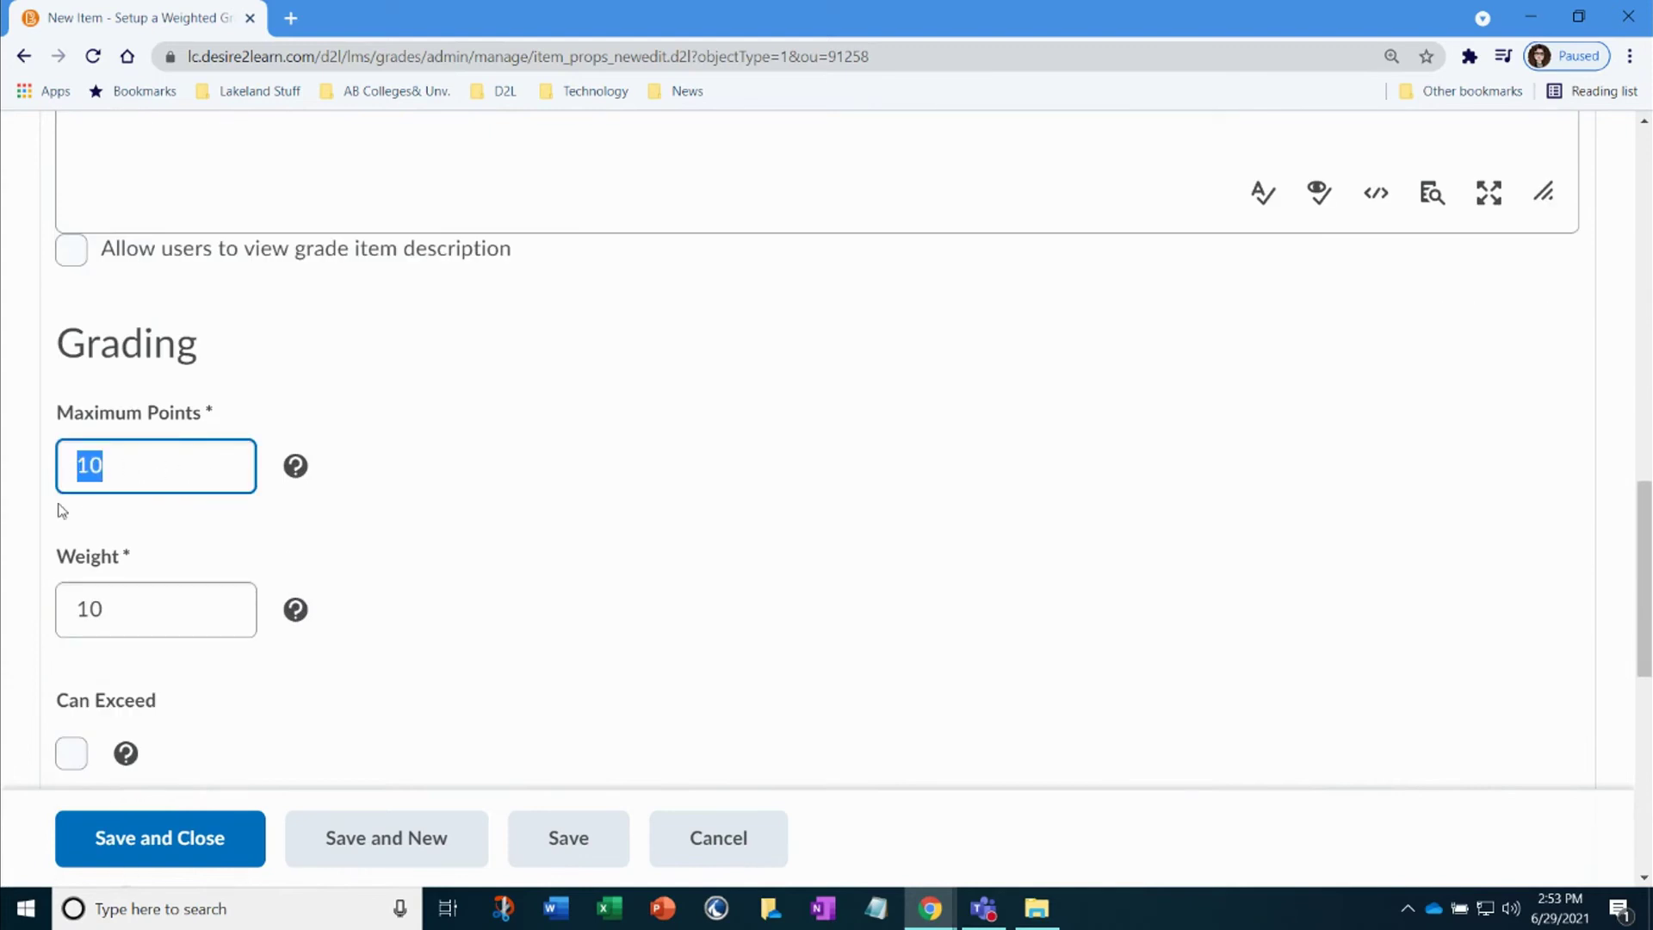
text(40)
drag(127, 604, 4, 614)
text(1)
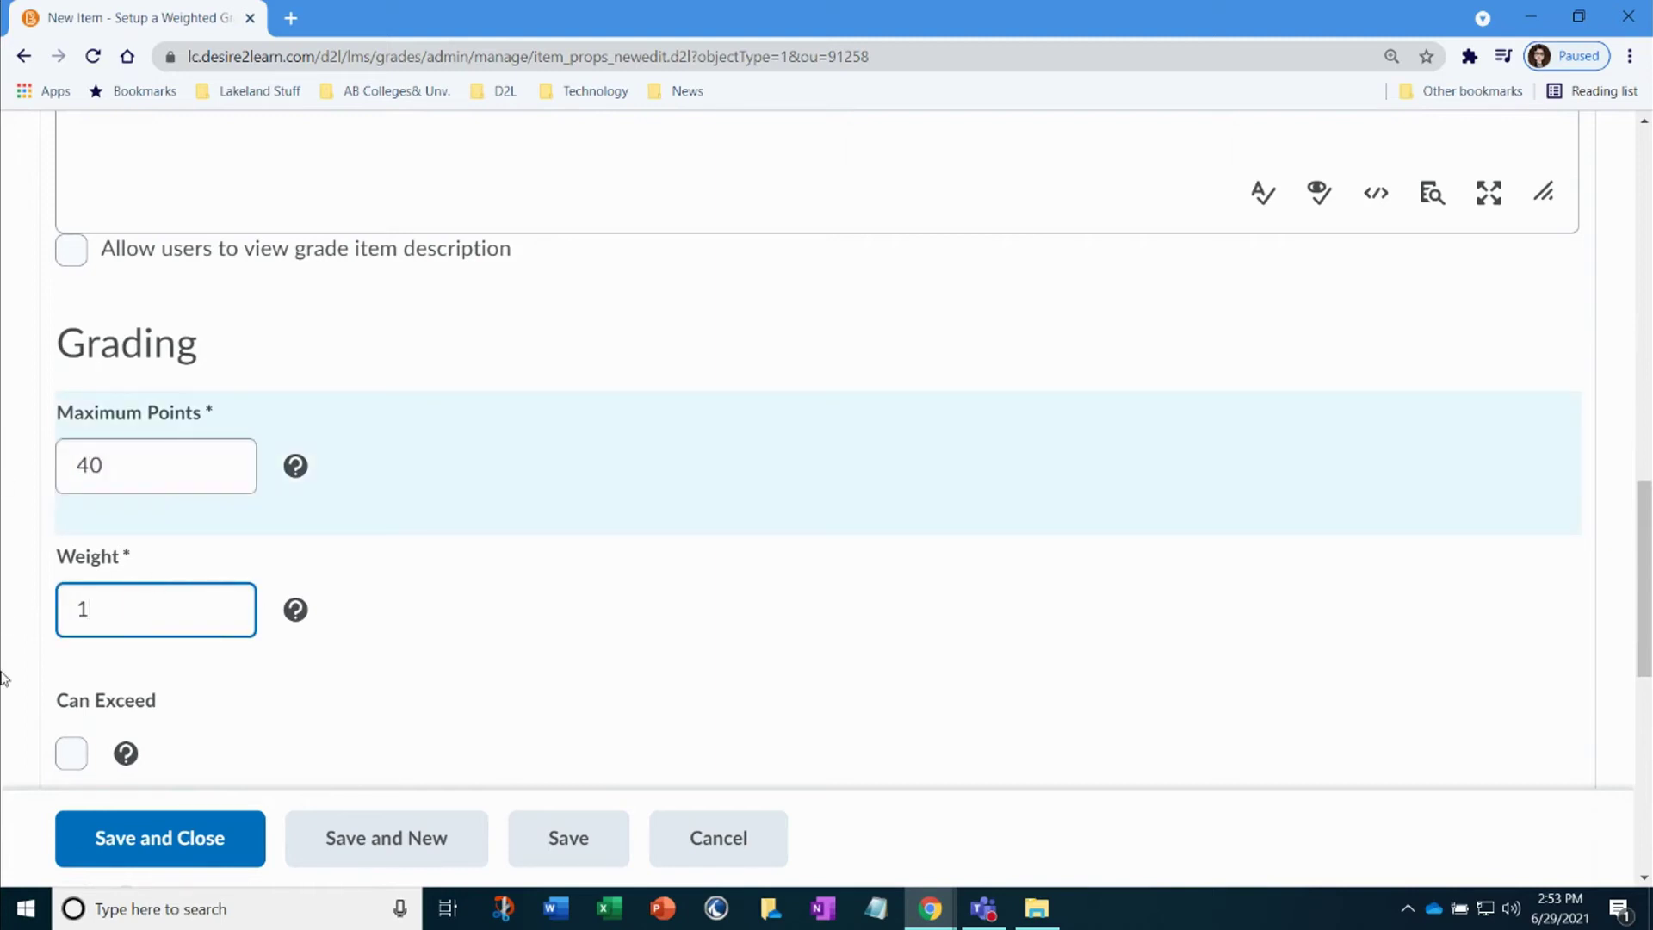
text(0)
click(229, 838)
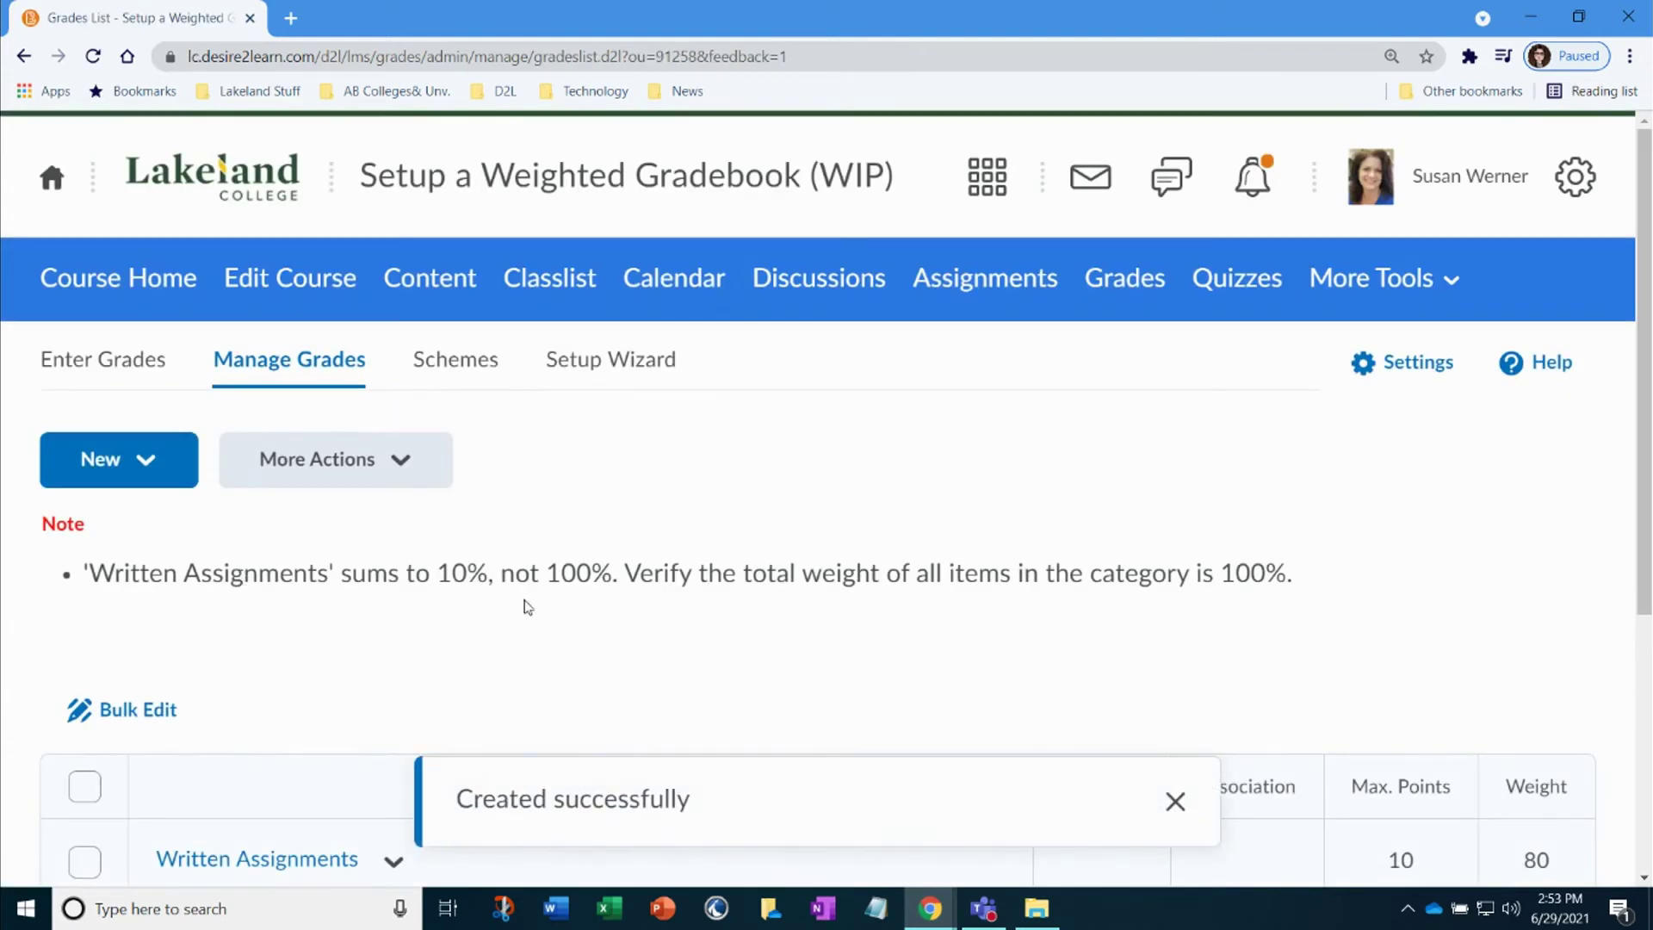
- Edit the News Articles item to place it in the Written Assignments category, then save and close it
scroll(762, 576, down, 5)
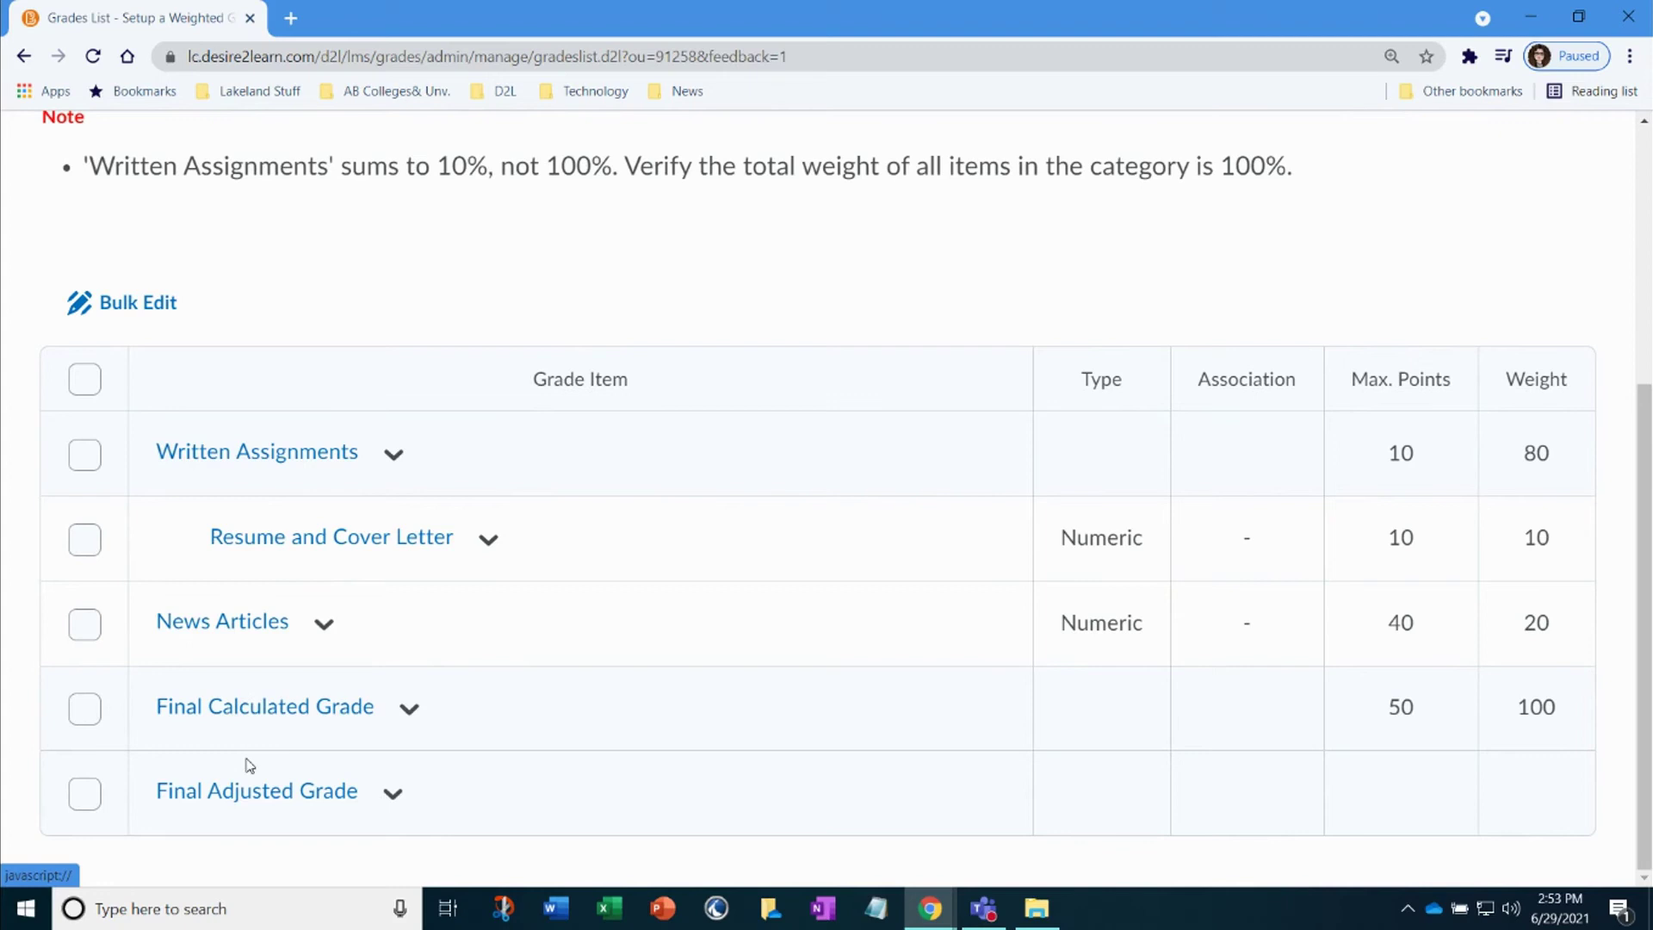
click(322, 626)
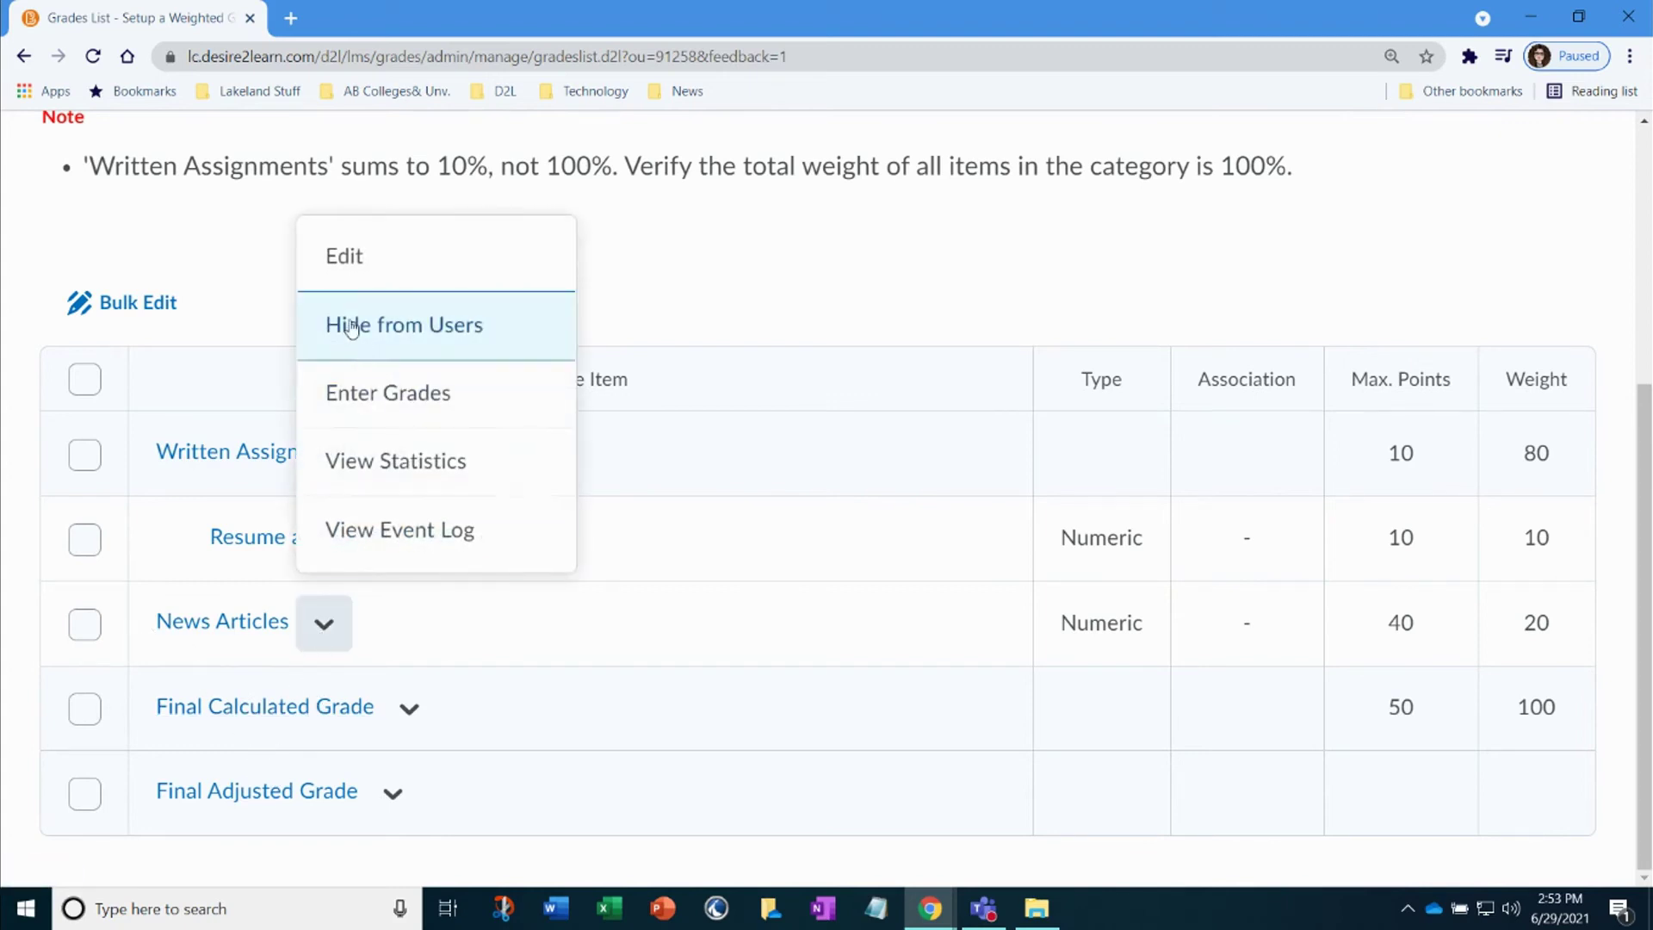
click(356, 265)
scroll(444, 605, down, 3)
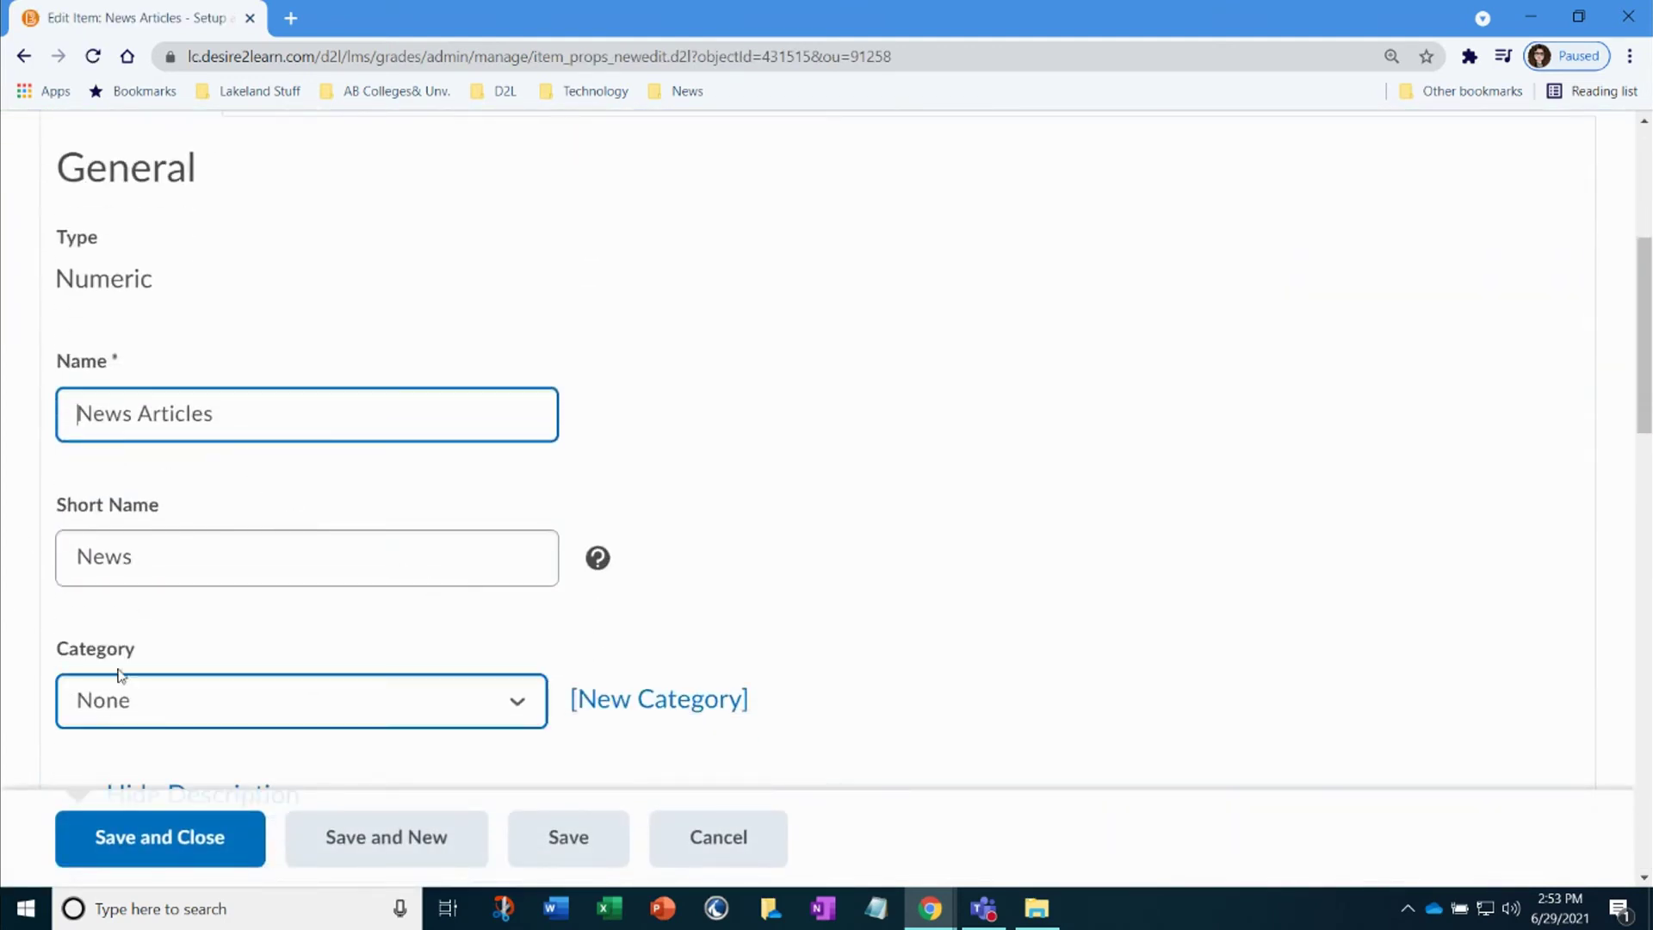
click(147, 719)
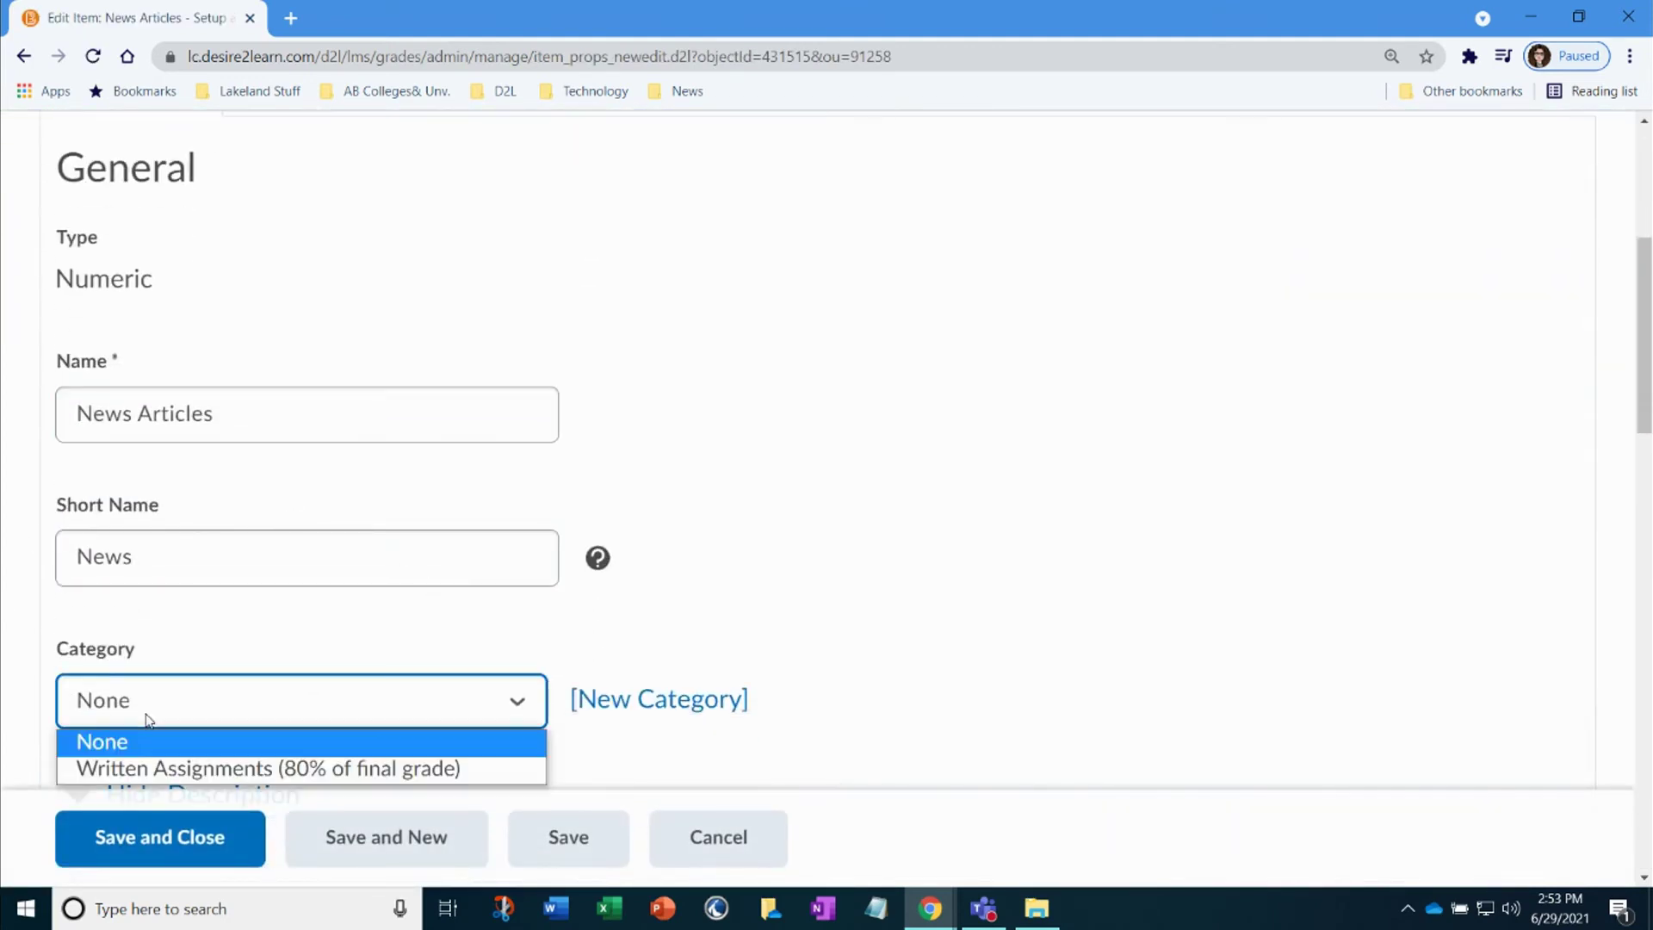
click(146, 769)
click(177, 861)
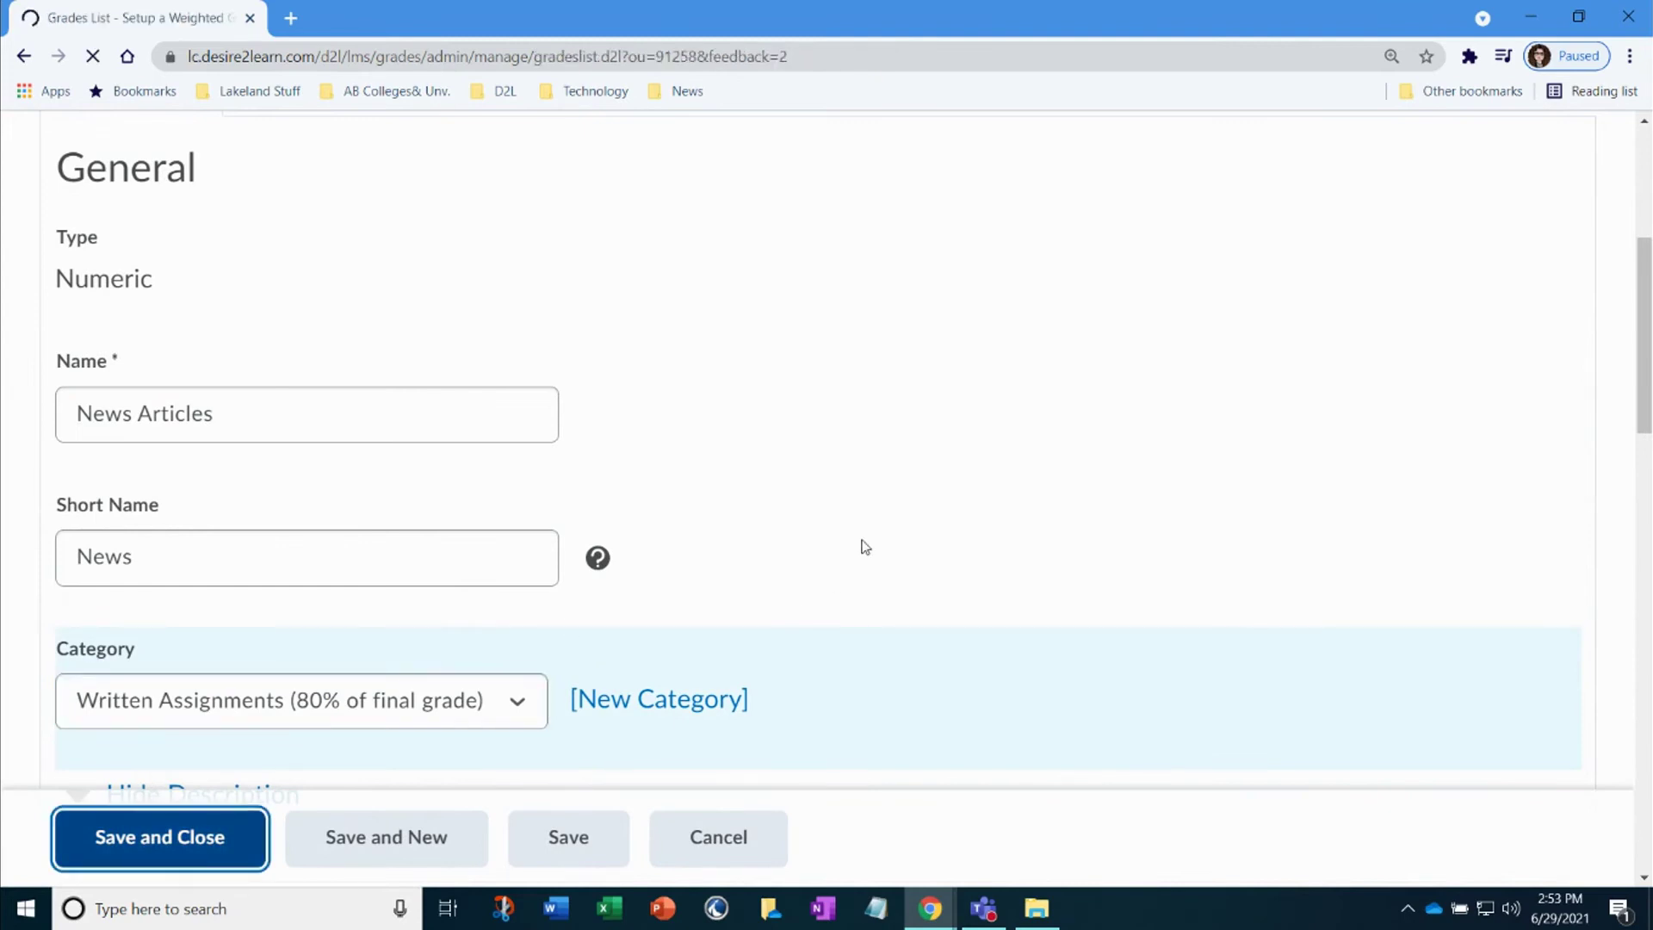
scroll(841, 539, down, 5)
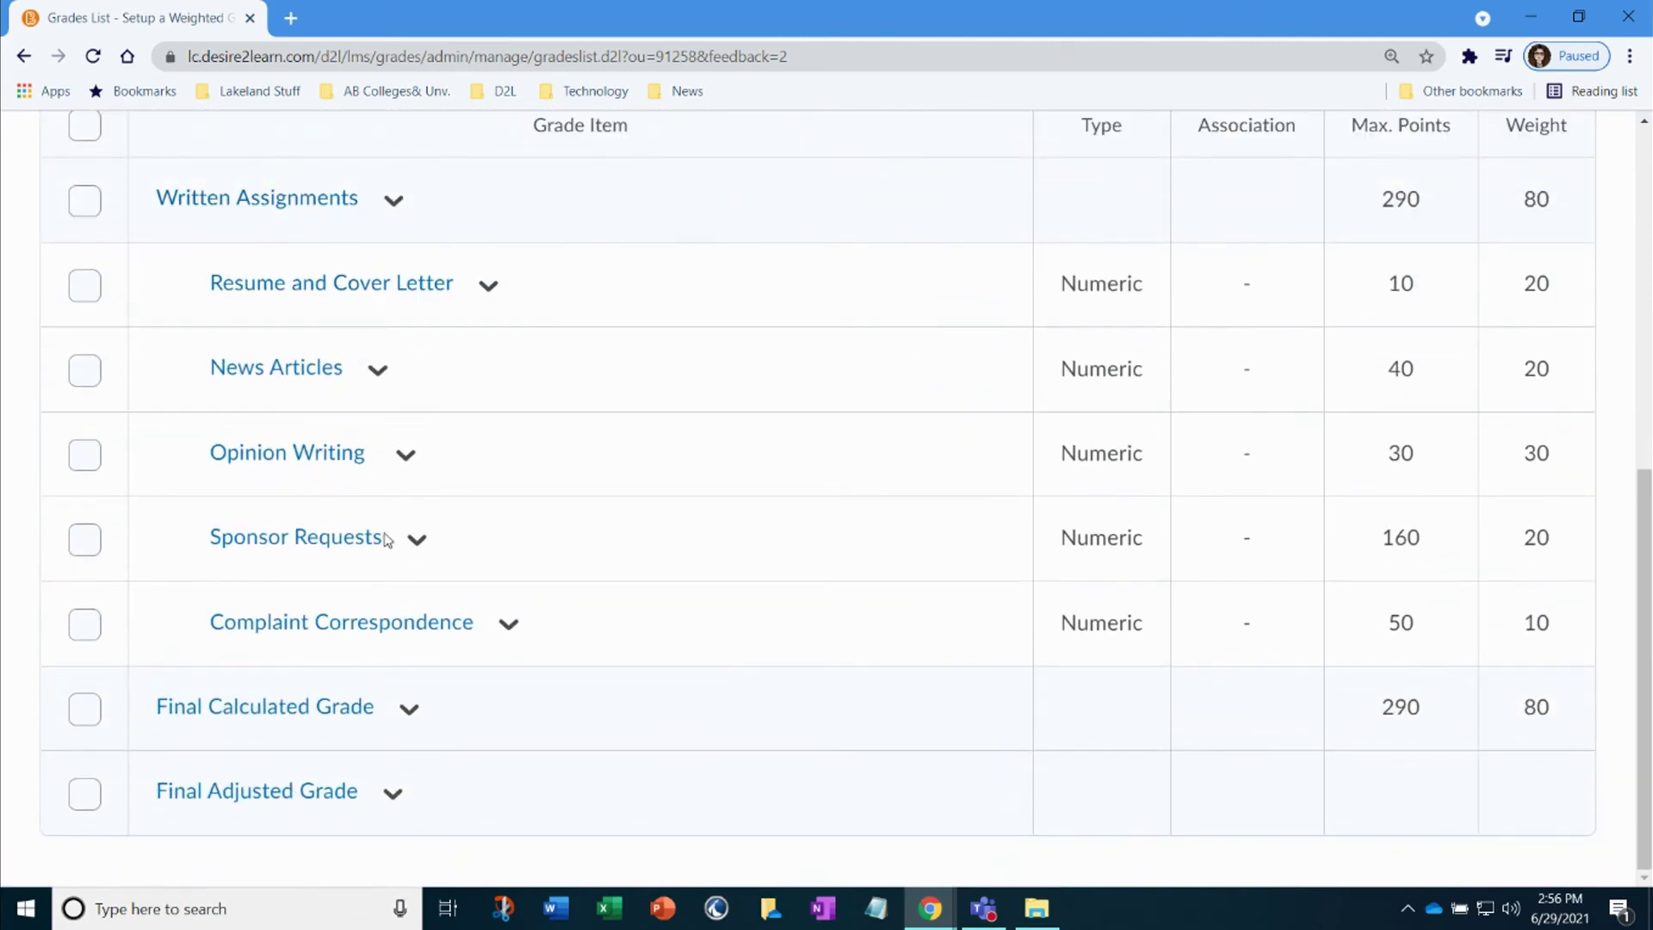
- Compare the gradebook's categories with the Evaluation Procedures in the CO-165 outline, checking Quizzes and In-class Assignments and its weight
scroll(391, 511, up, 4)
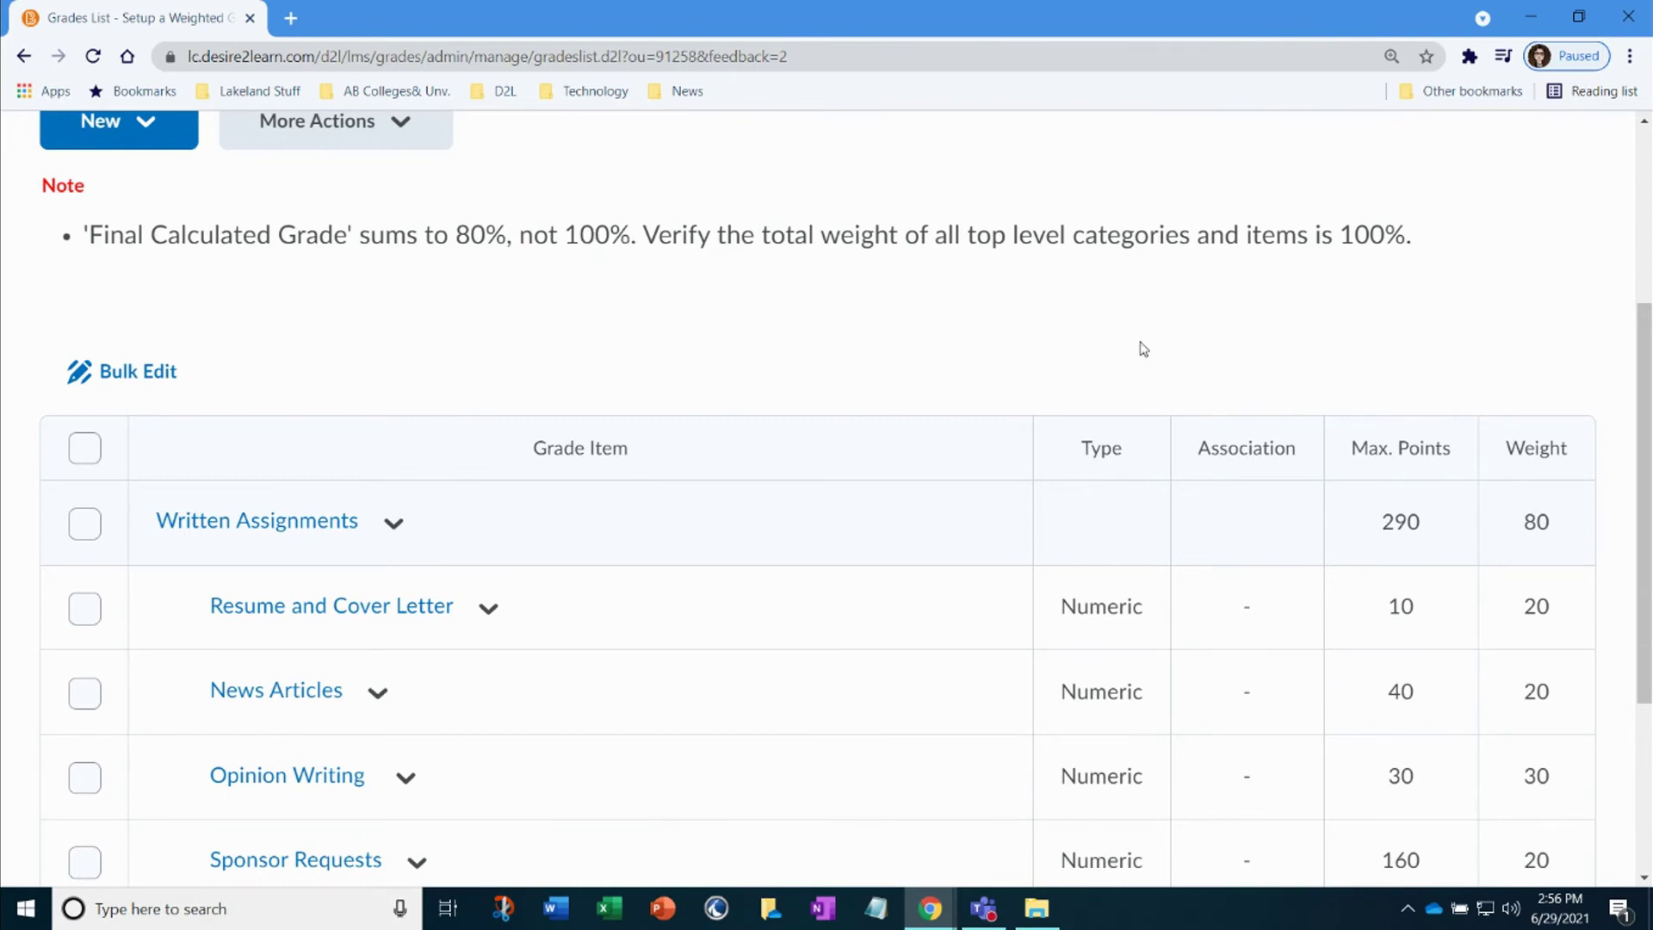
key(alt+Tab)
double_click(572, 136)
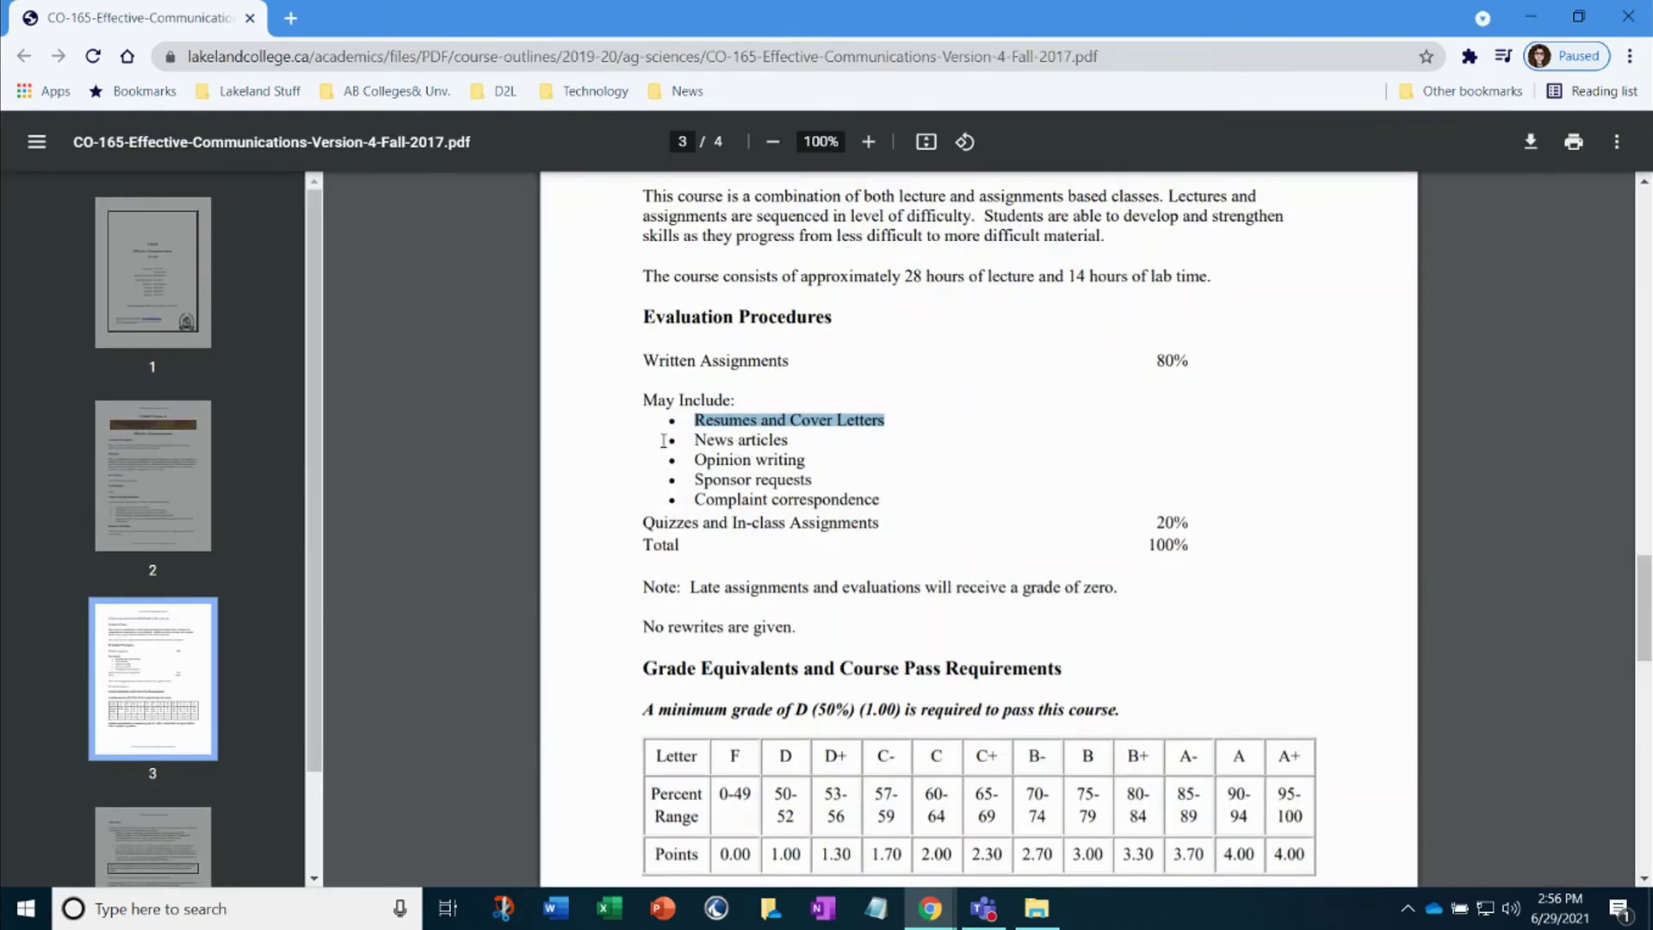
drag(646, 523, 890, 522)
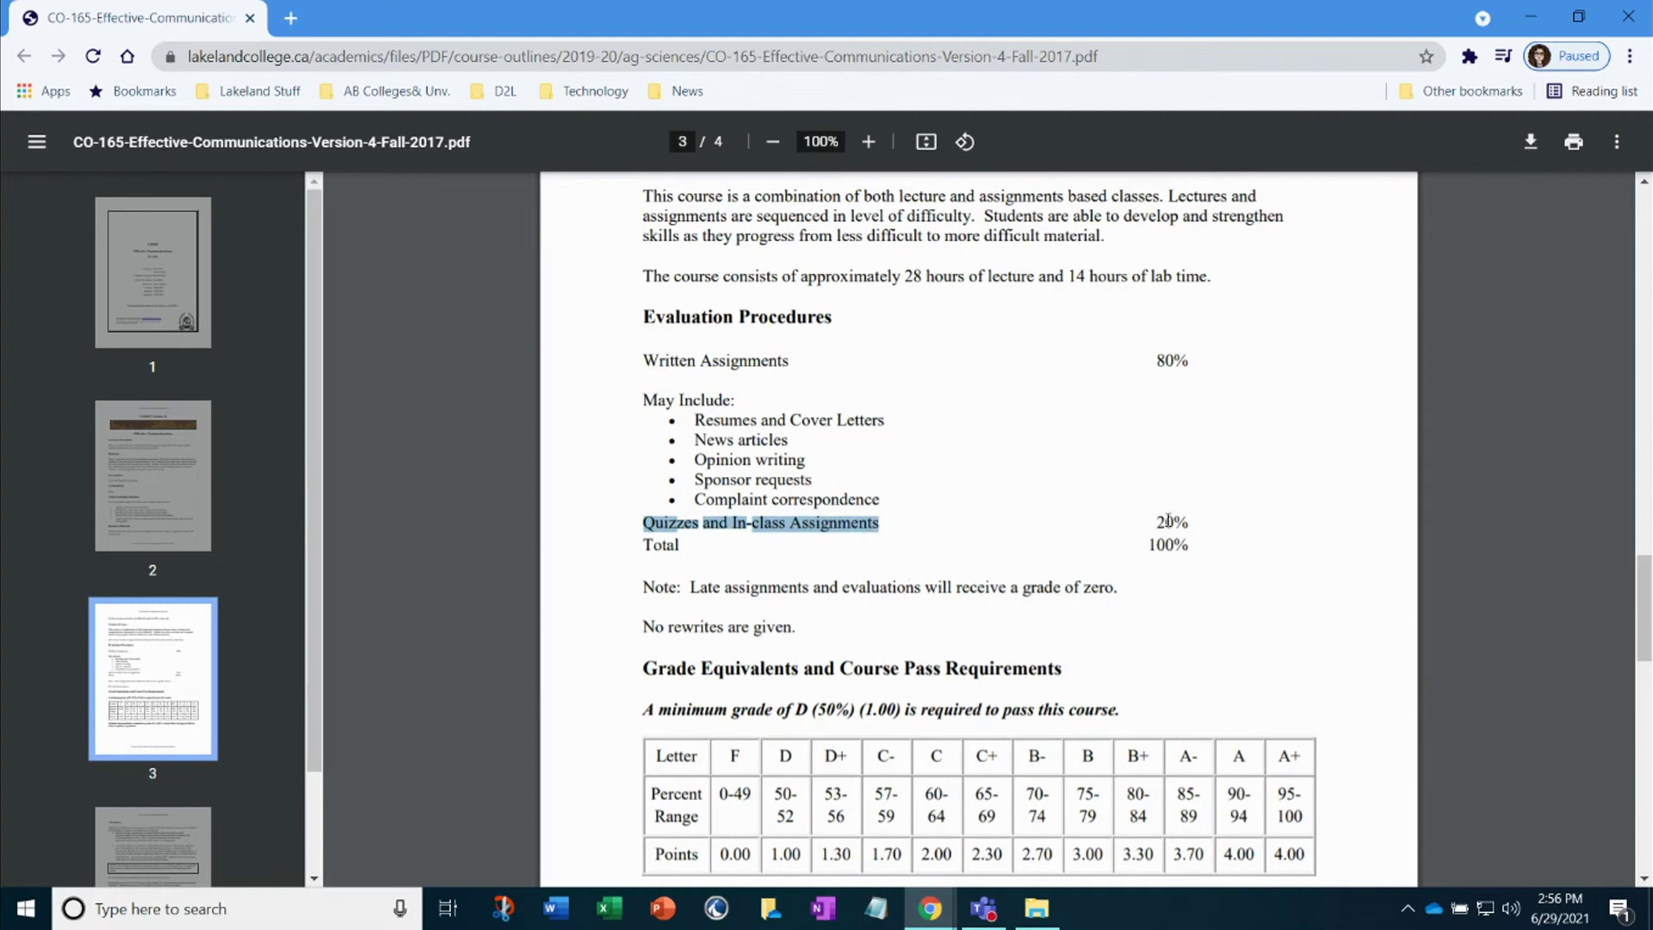
key(alt+Tab)
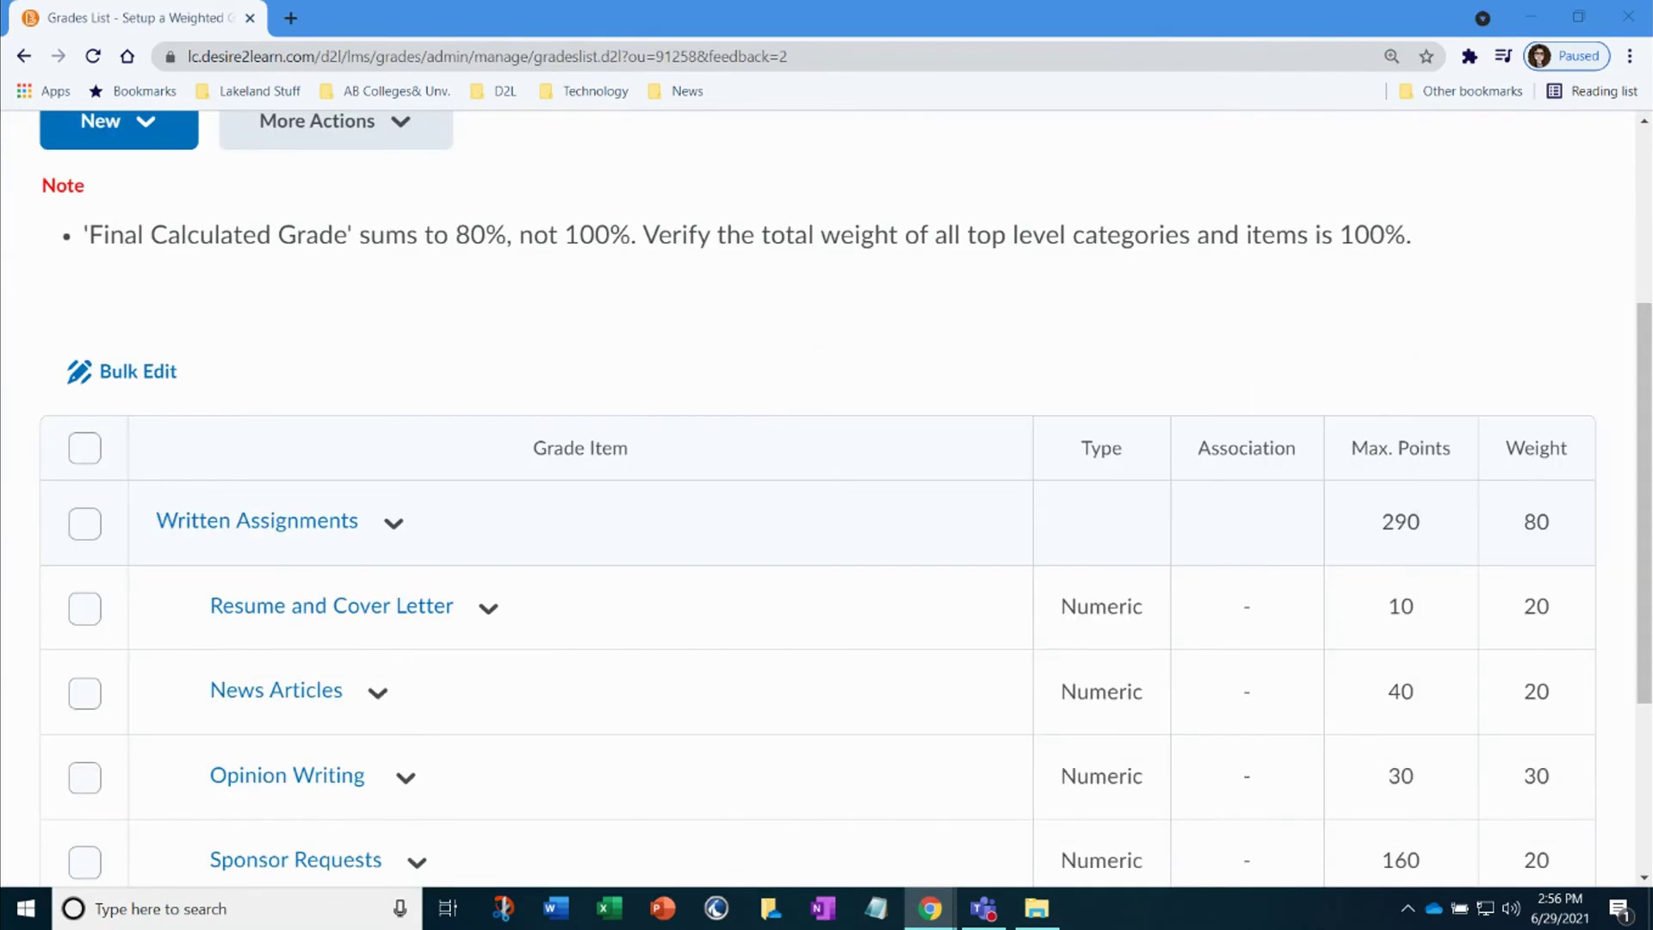
scroll(302, 365, up, 4)
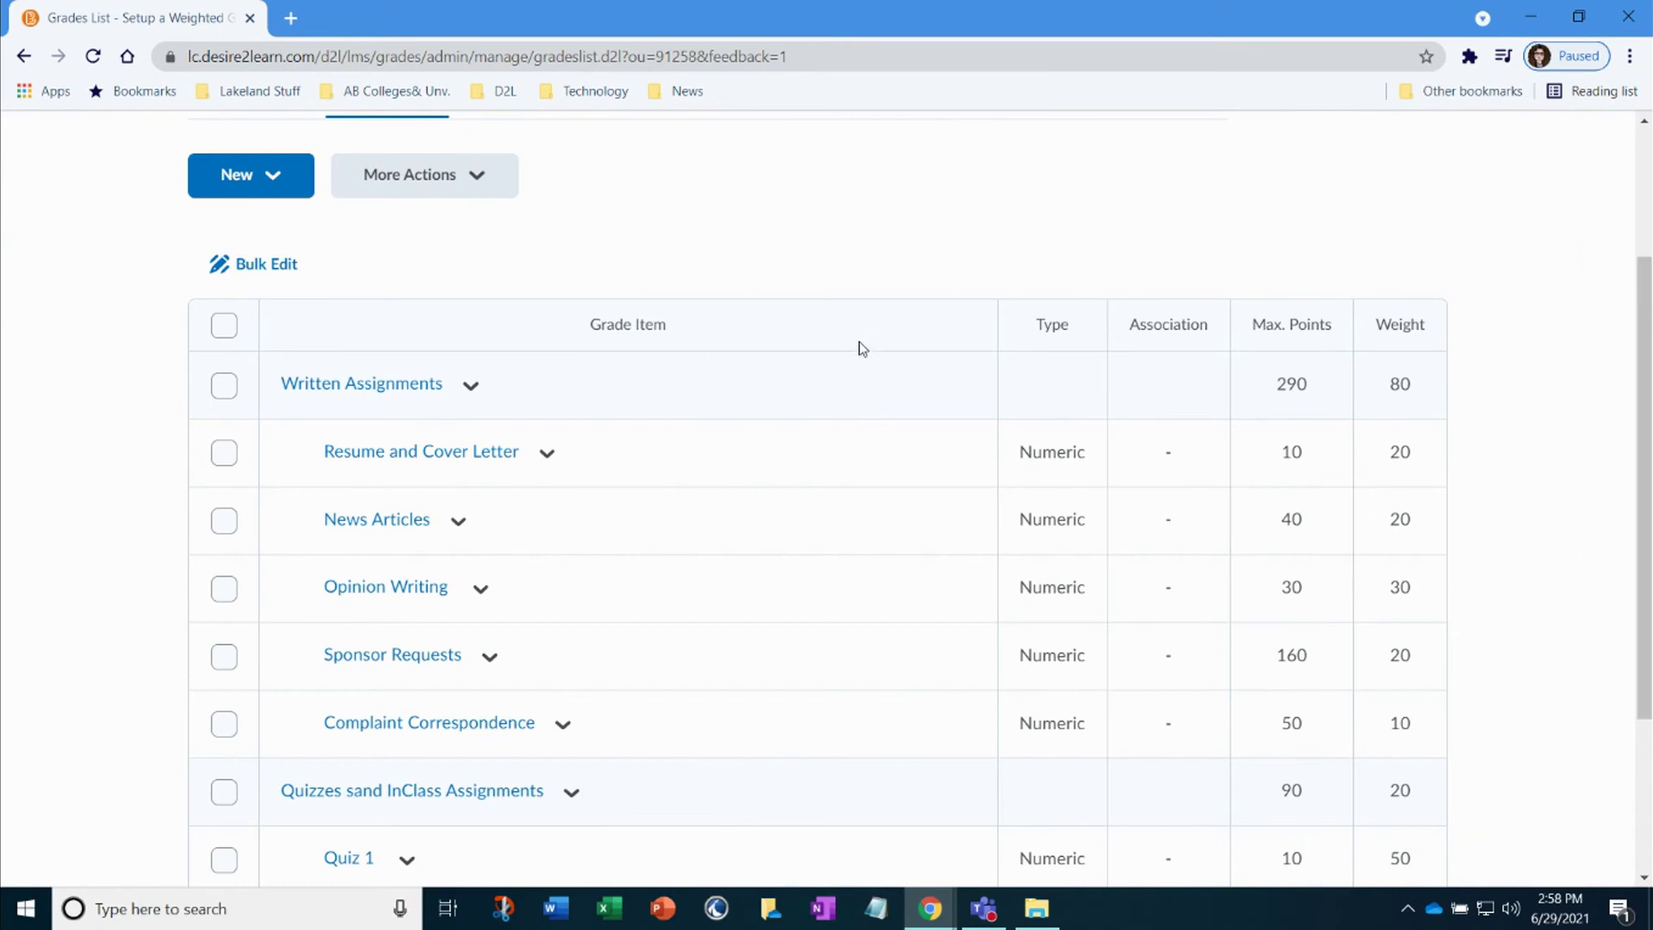
- Review the completed grades list, checking the weights of the Written Assignments and the quizzes and in-class assignments categories
scroll(861, 347, down, 2)
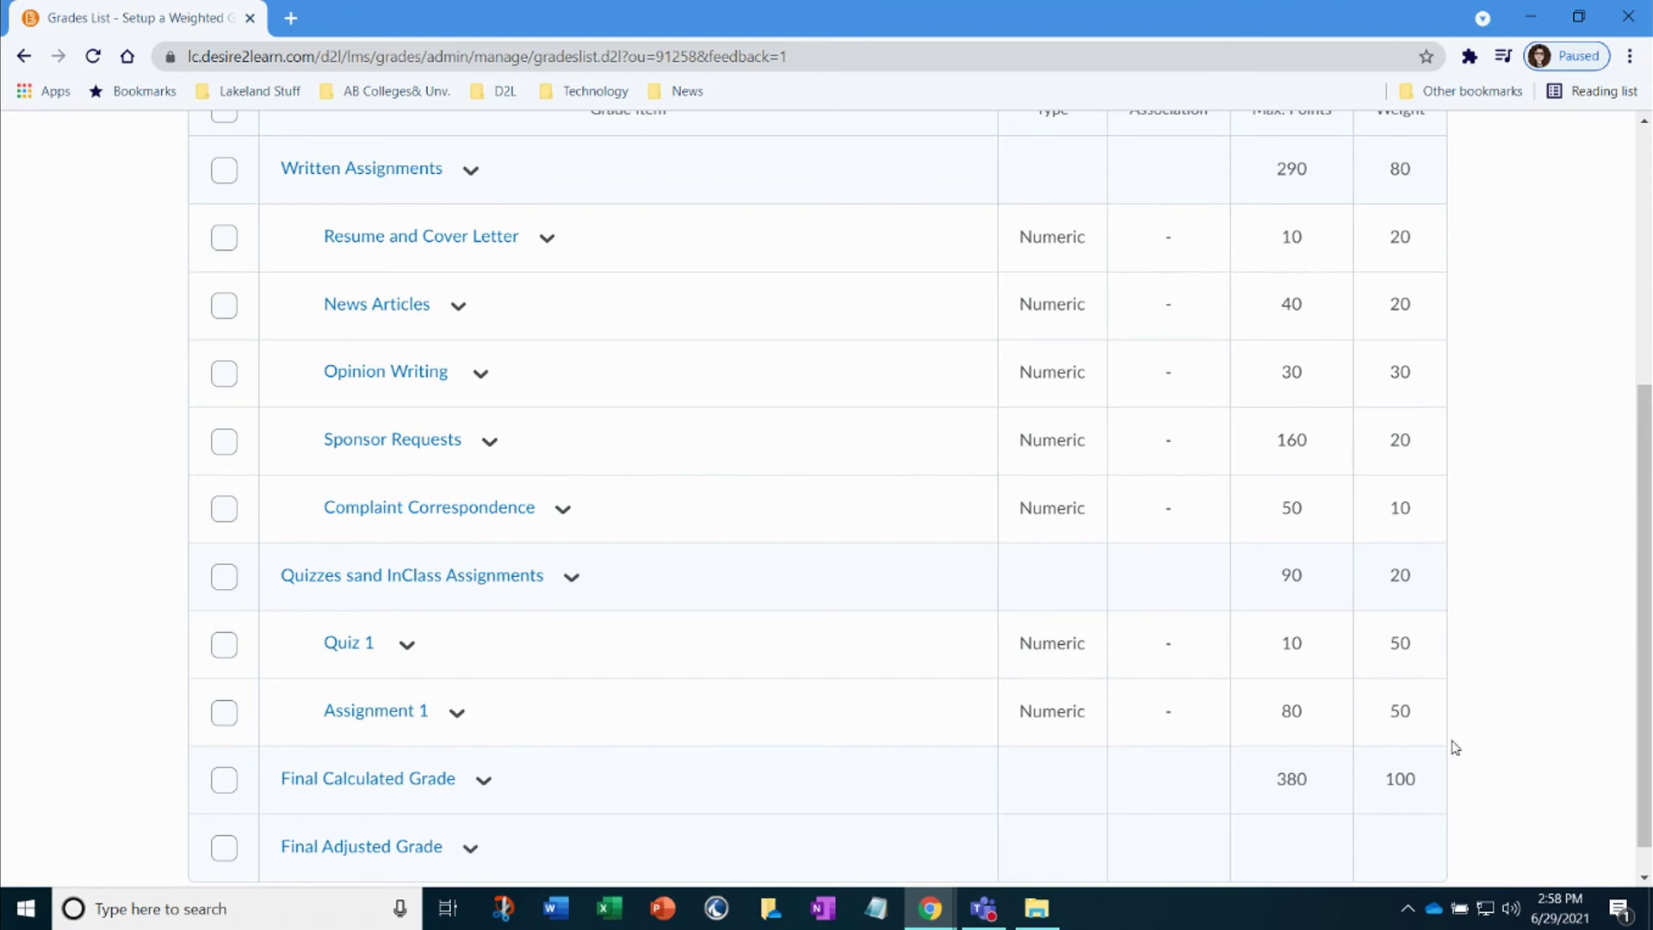
scroll(1468, 733, up, 1)
scroll(1466, 732, down, 2)
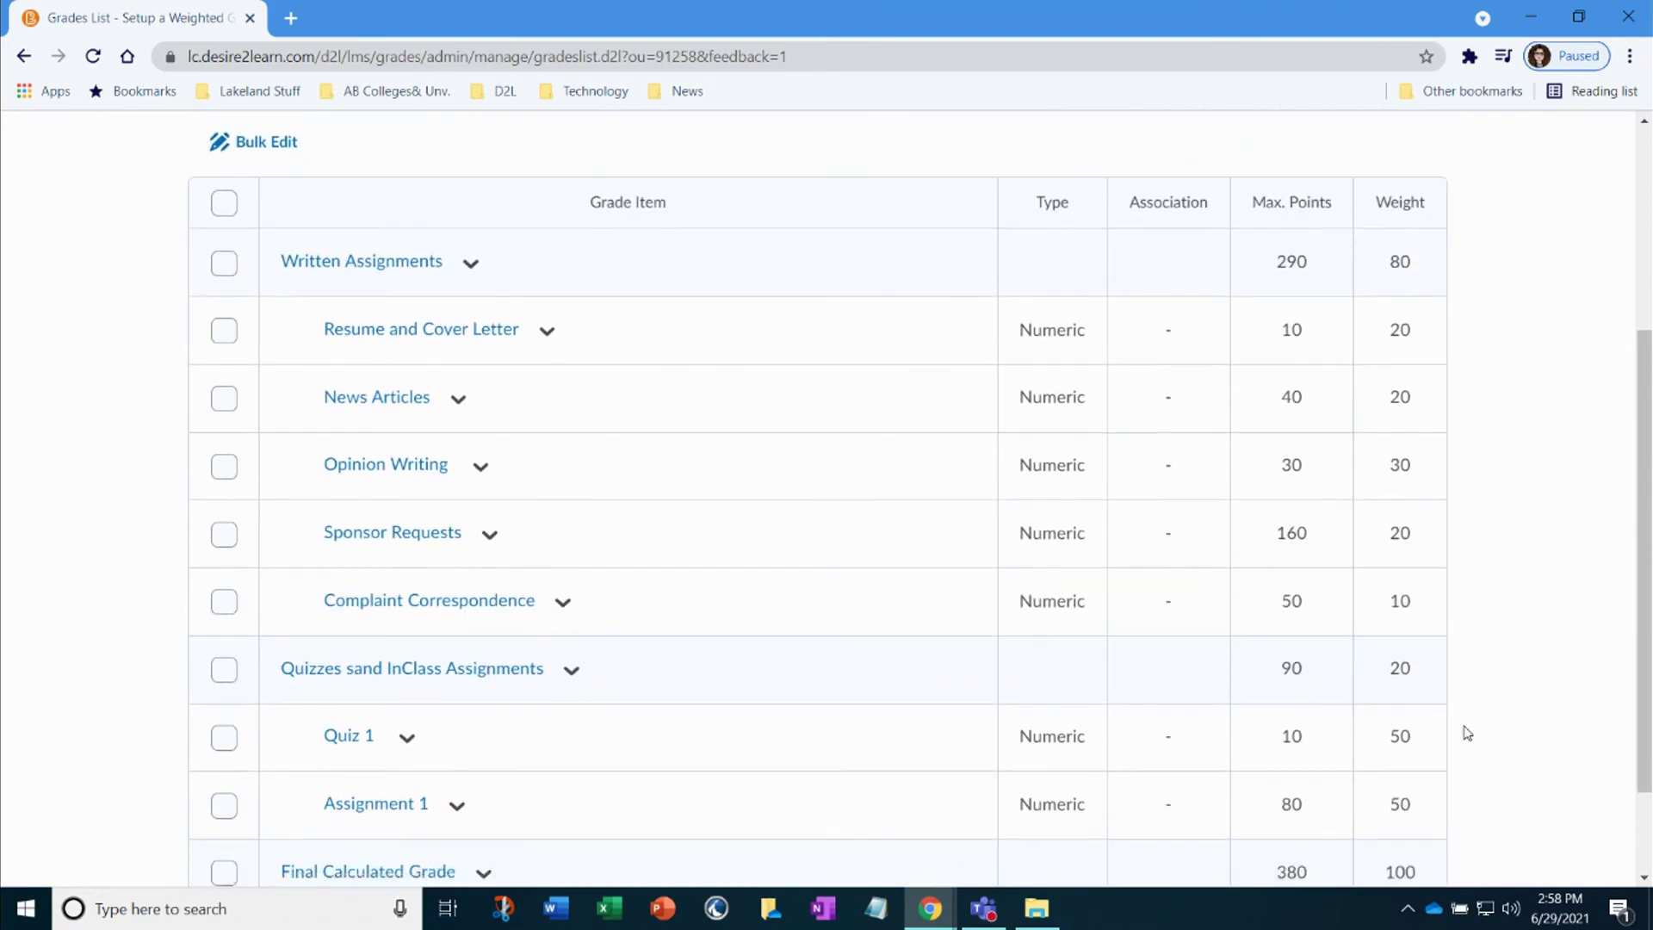
scroll(1437, 200, up, 1)
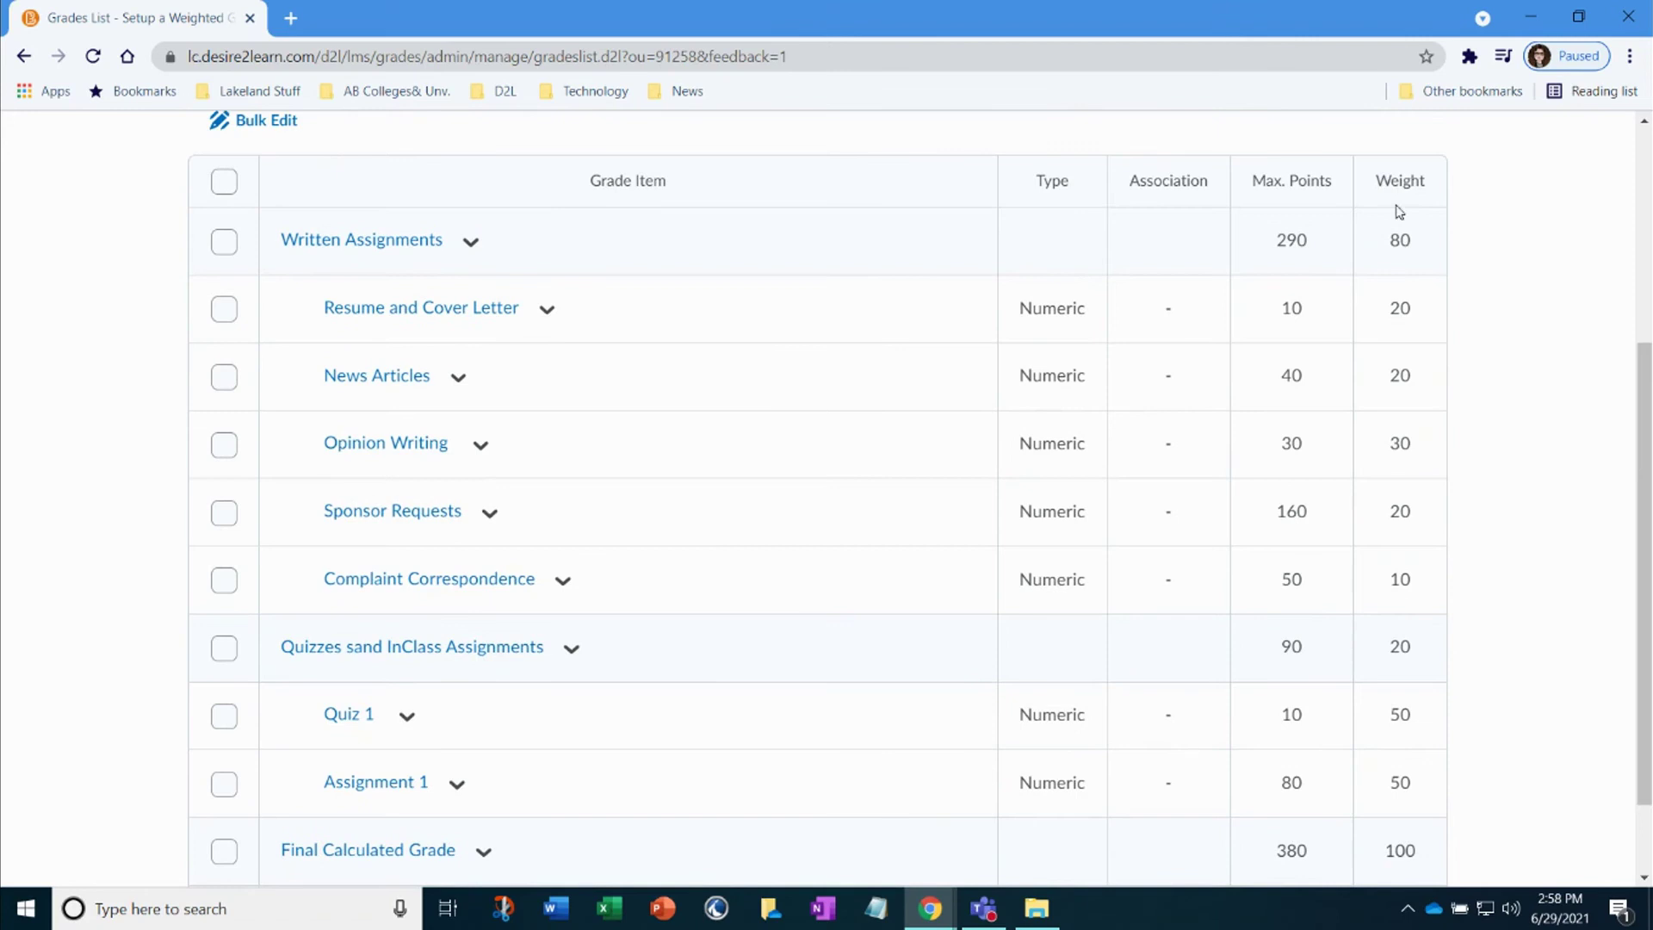
drag(1387, 247, 1417, 247)
scroll(1447, 402, down, 1)
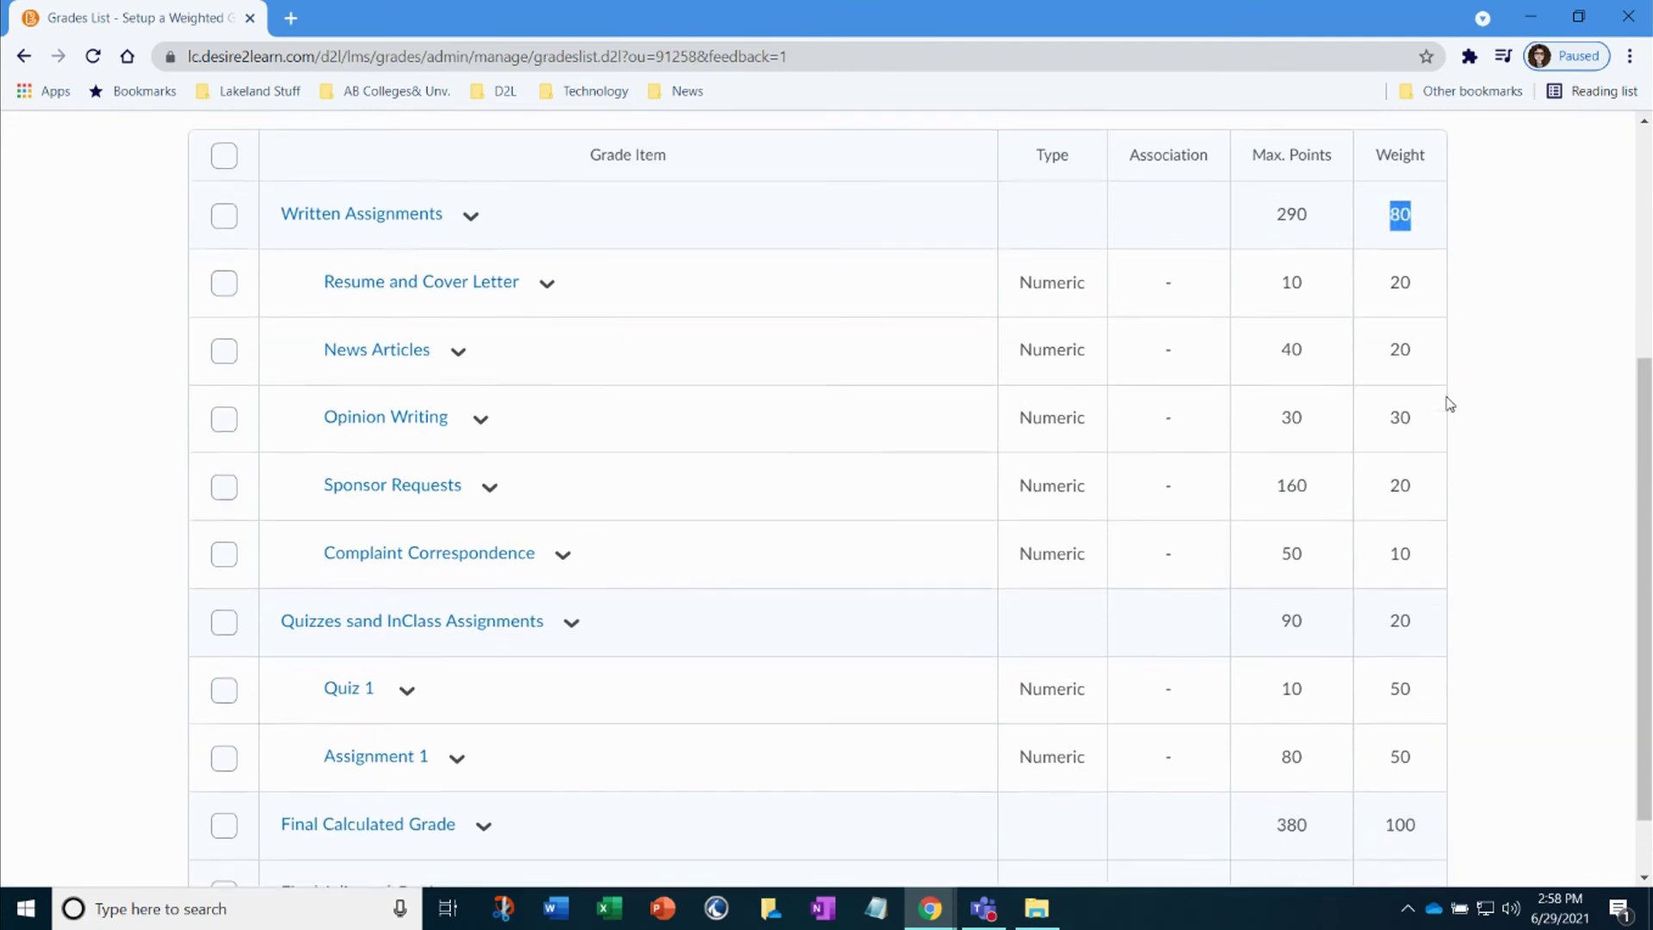
drag(1374, 553, 1426, 551)
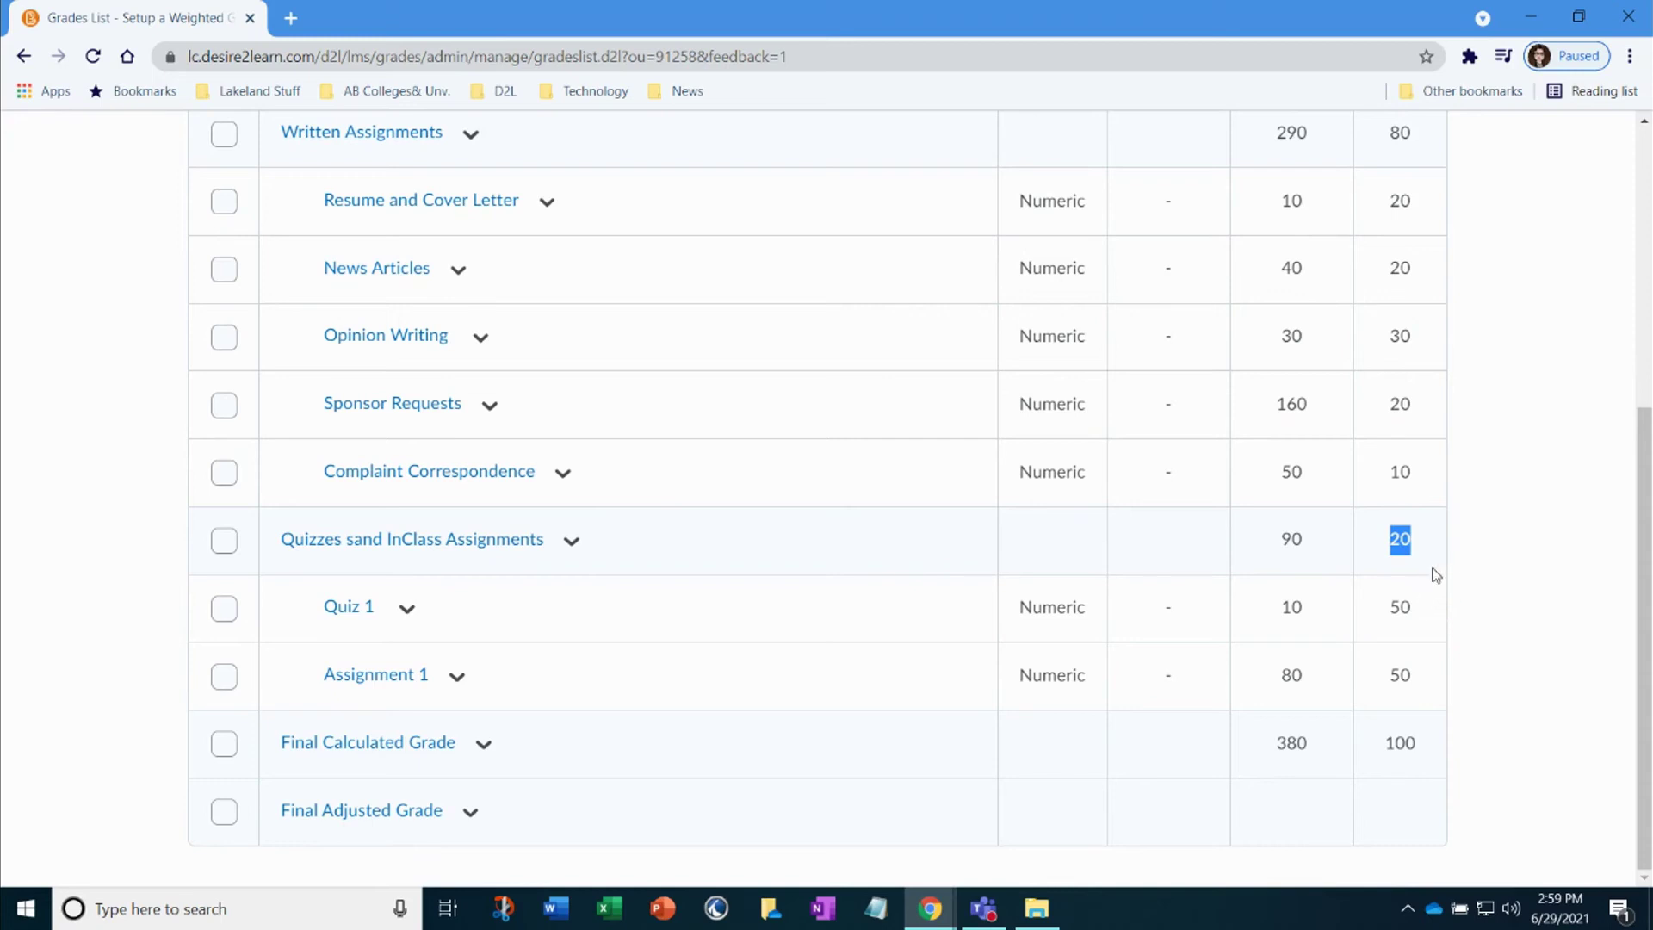
- Check the weights of the individual grade items within both categories, including Quiz 1, Assignment 1 and the written assignments
drag(1388, 685, 1423, 687)
drag(1390, 614, 1417, 616)
scroll(1422, 677, up, 1)
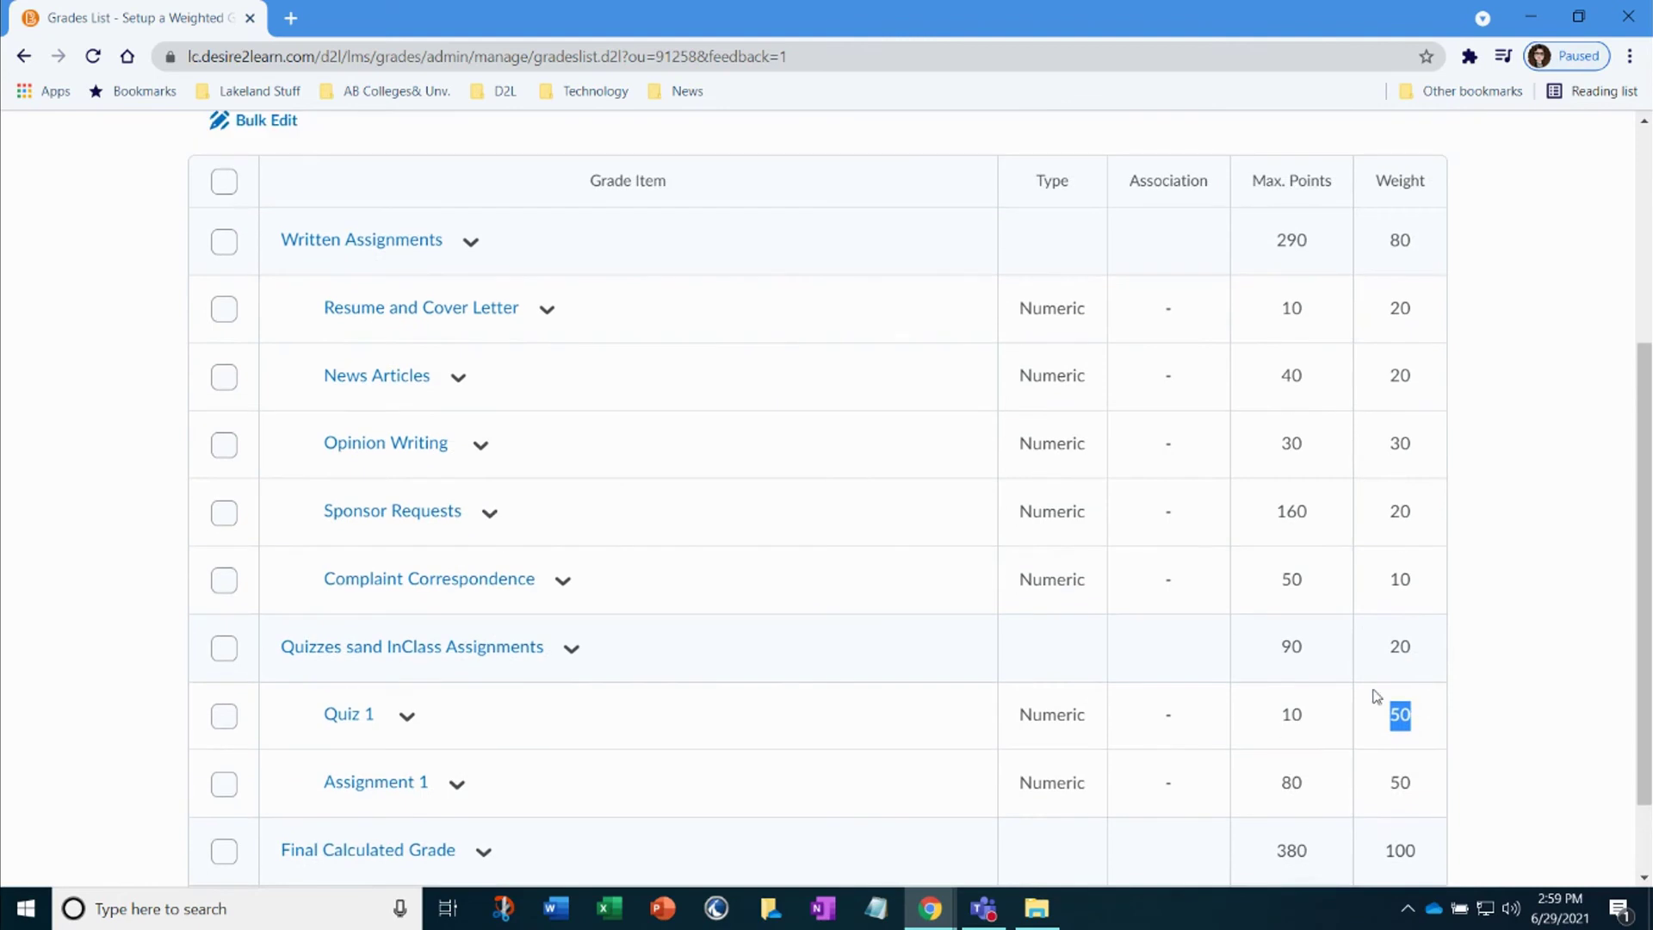
drag(1395, 588, 1406, 495)
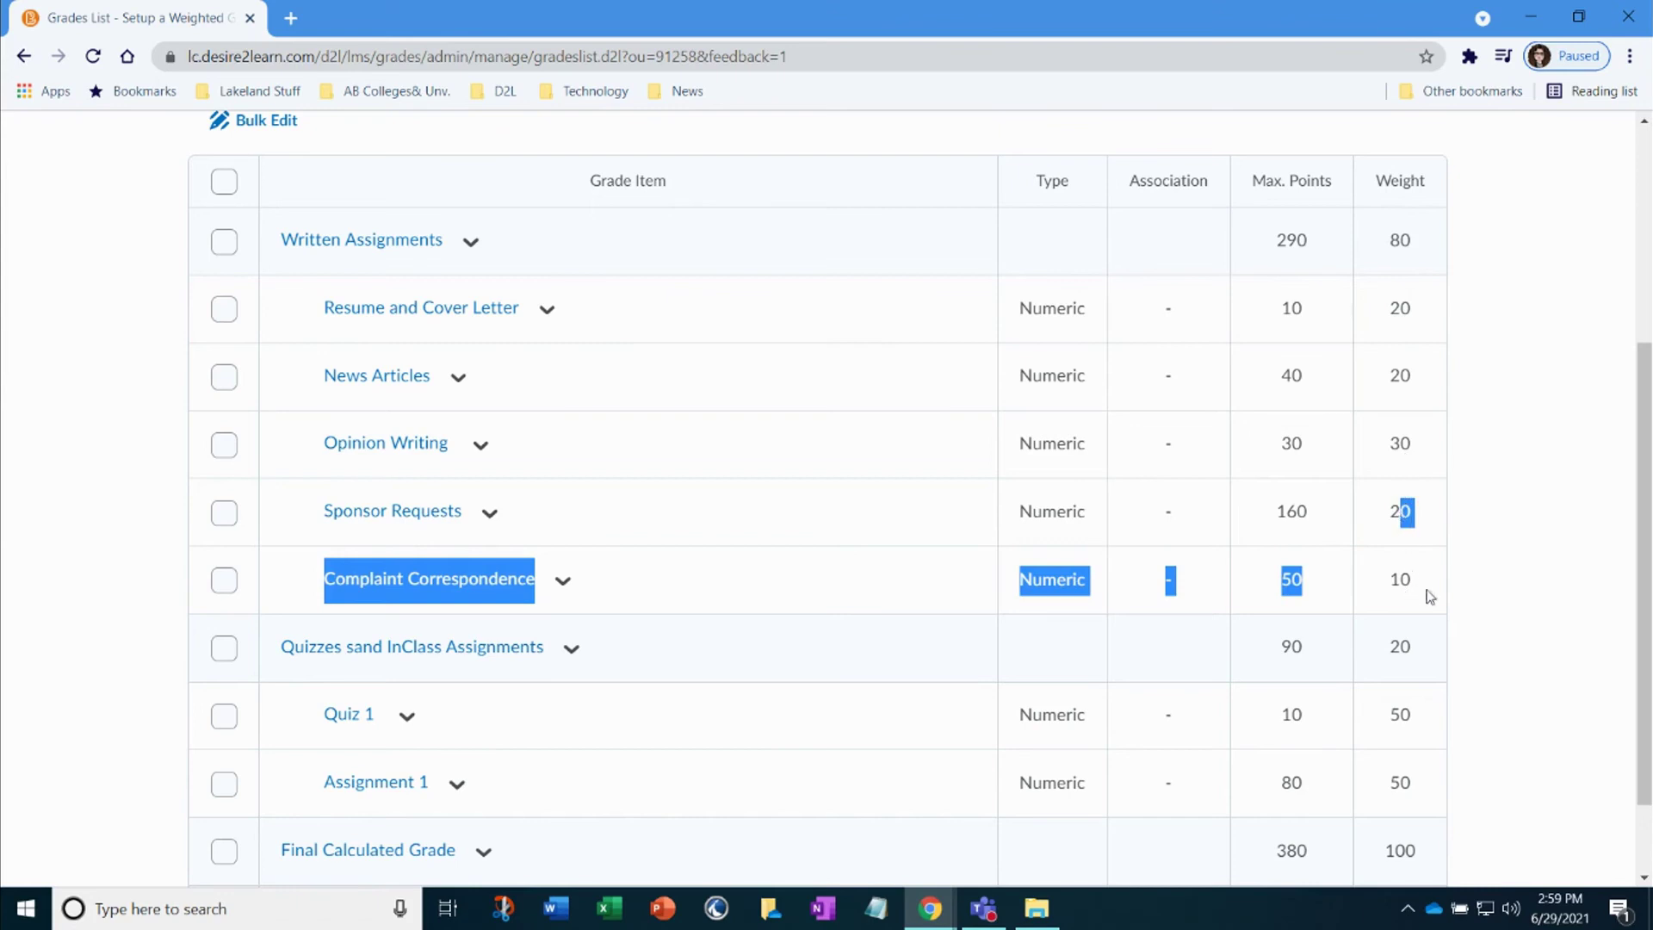
click(1459, 605)
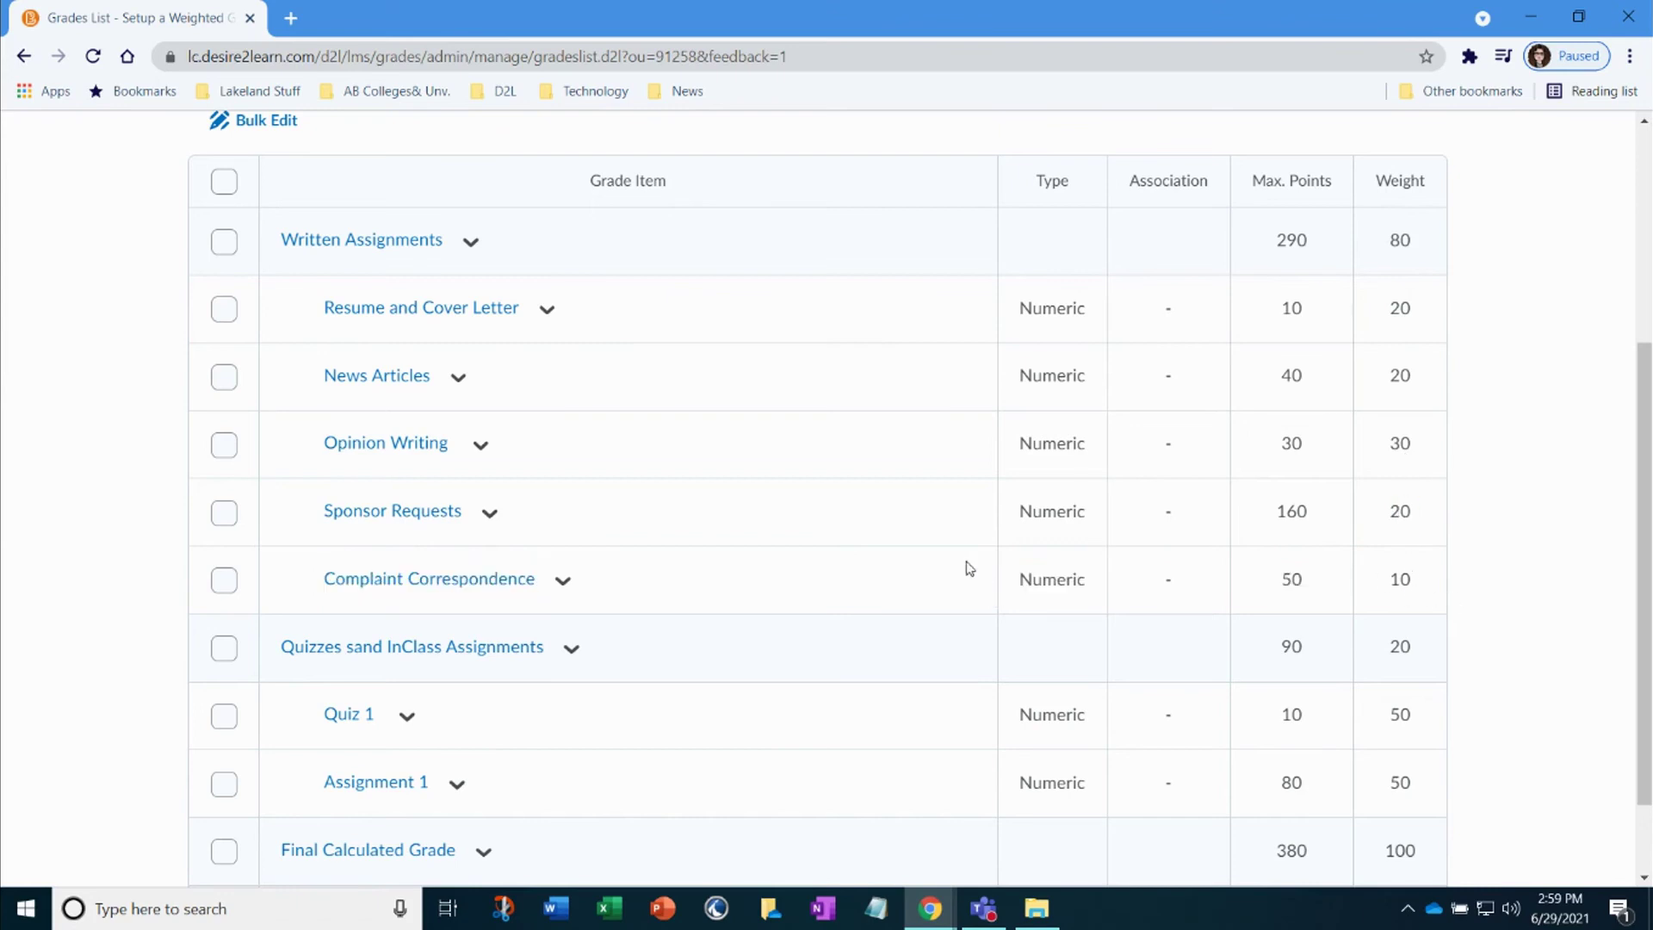
- Open the grade entry view and examine how the weighted categories and items are laid out for the demo student
scroll(441, 588, up, 4)
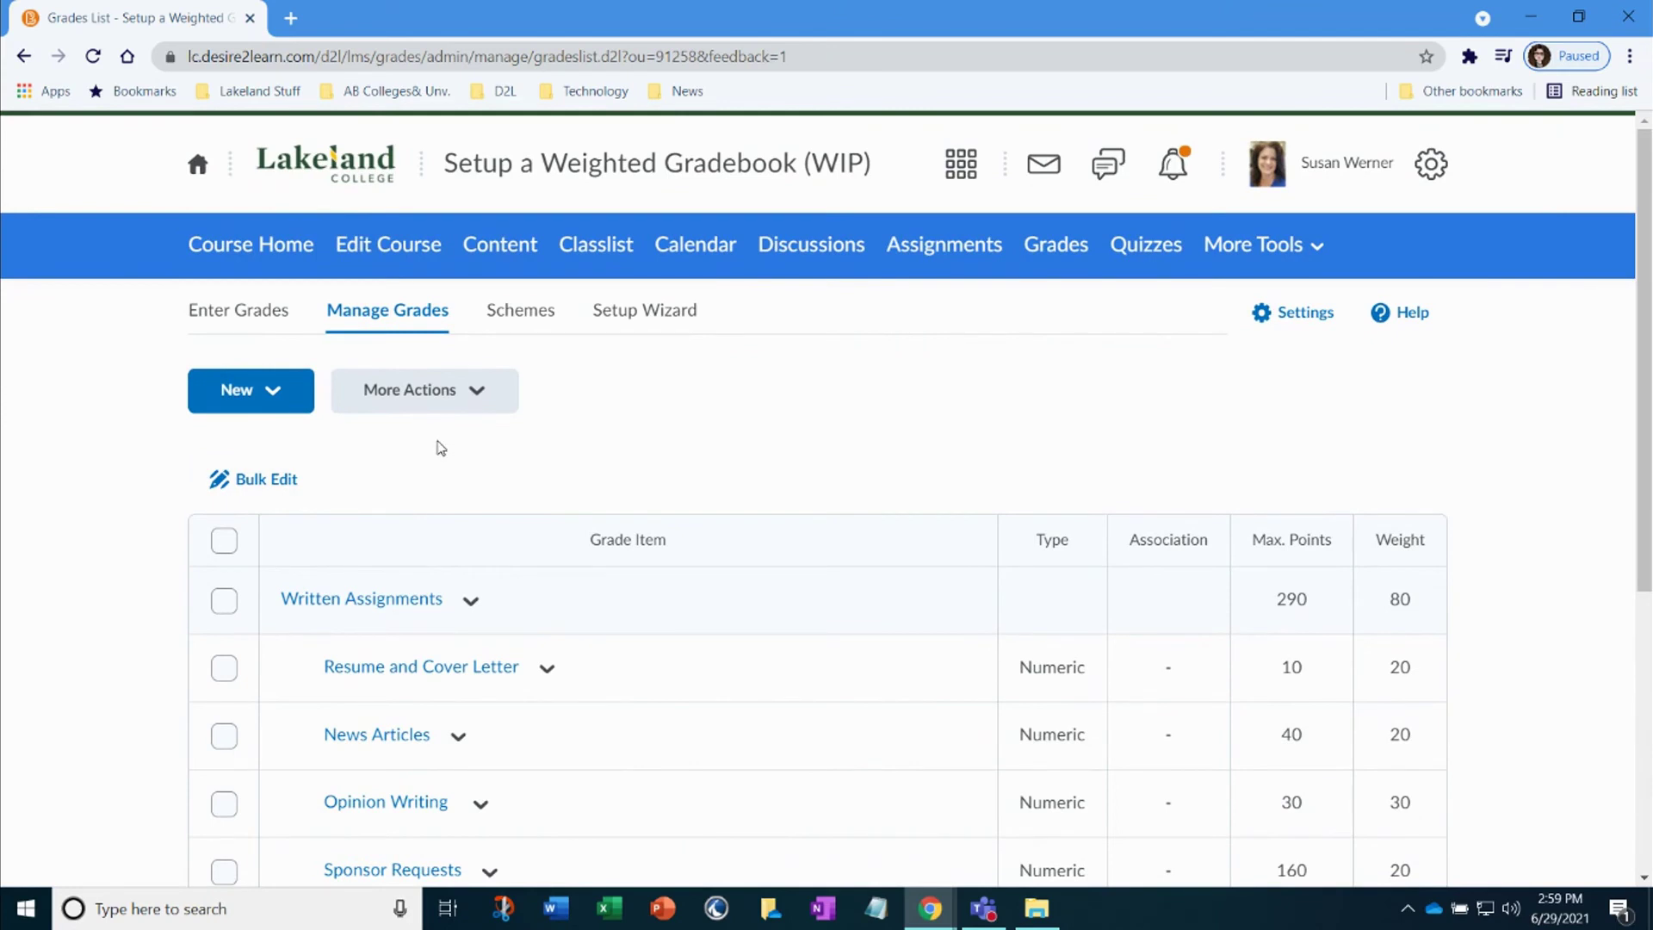
click(236, 317)
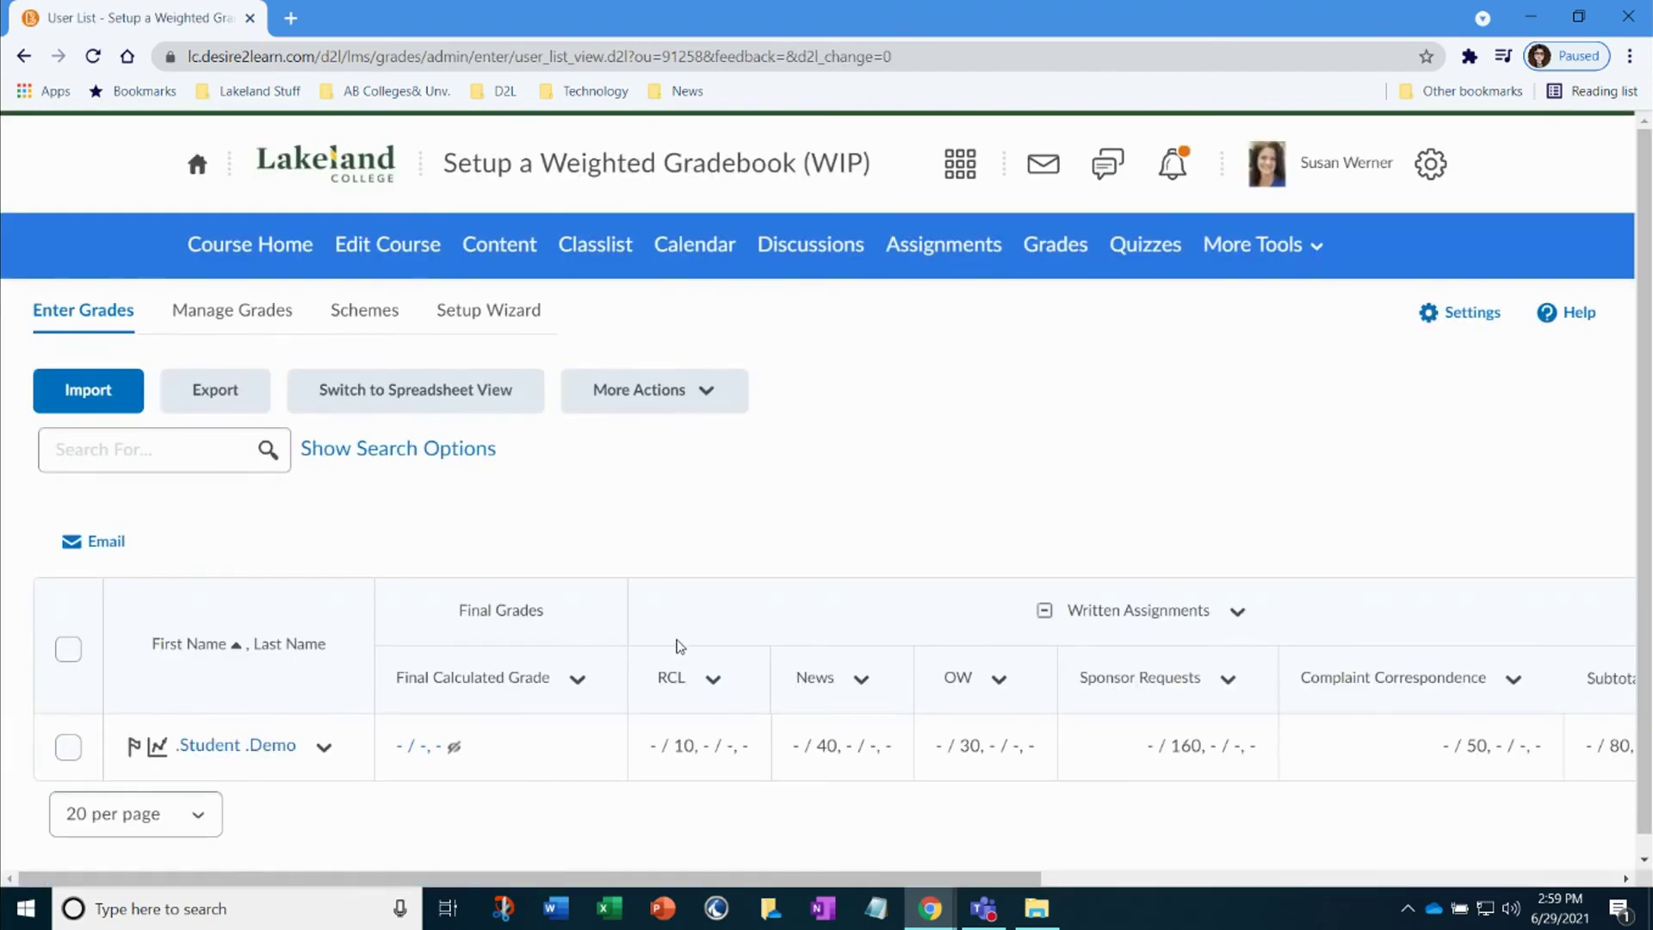
drag(549, 881, 594, 883)
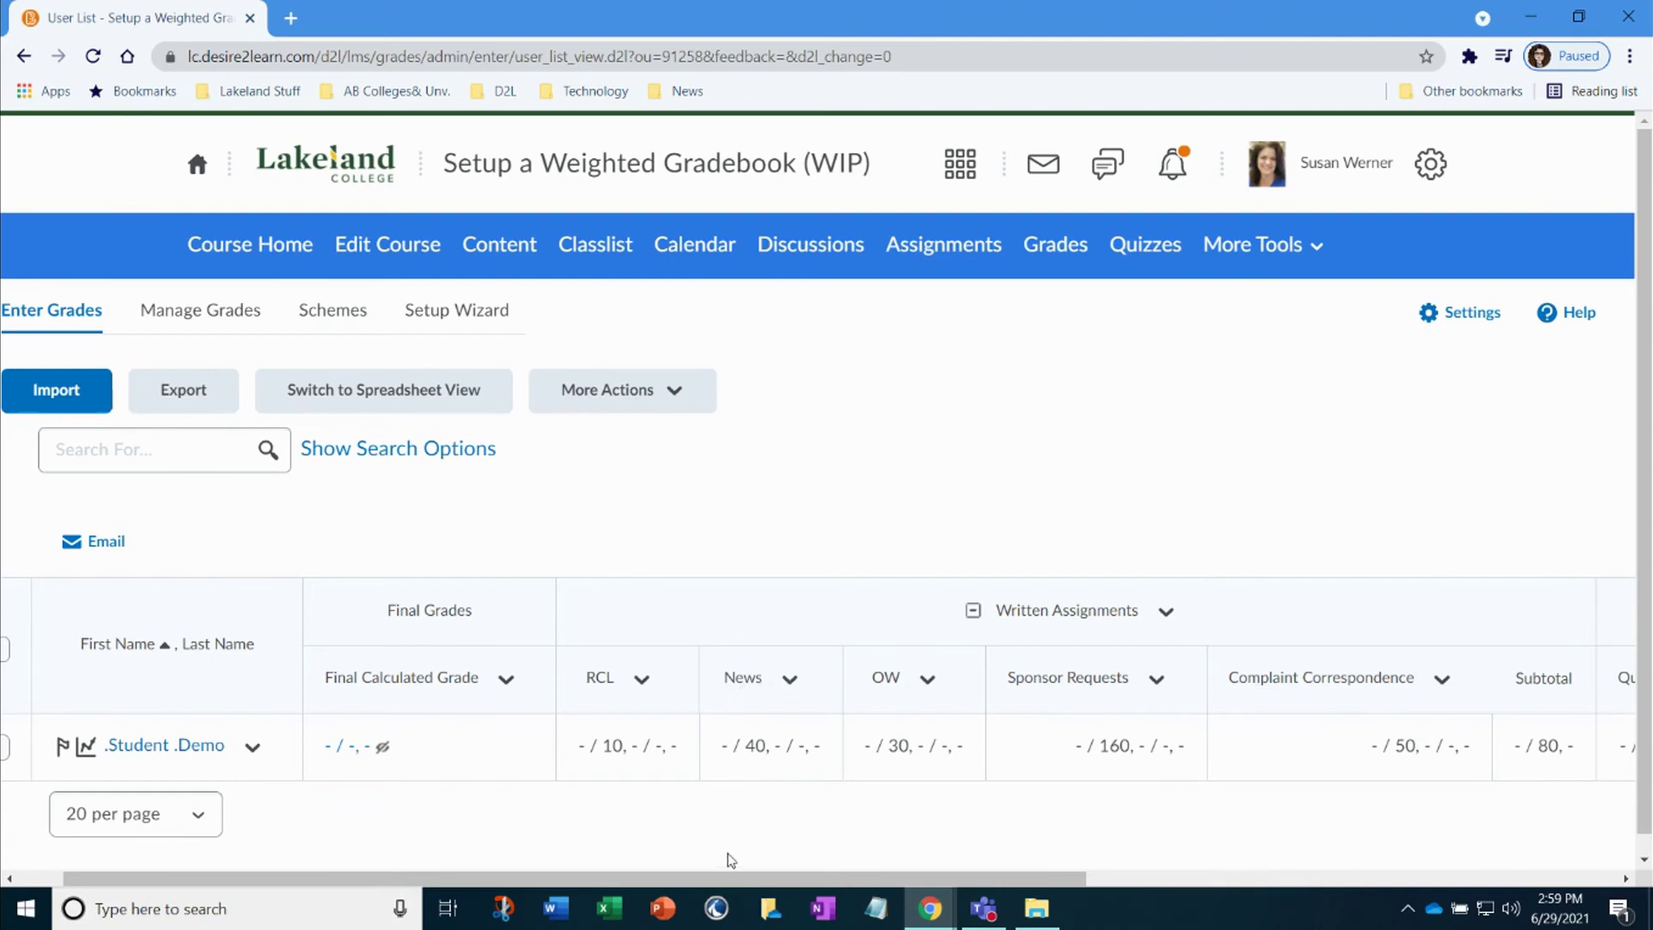
drag(755, 878, 572, 870)
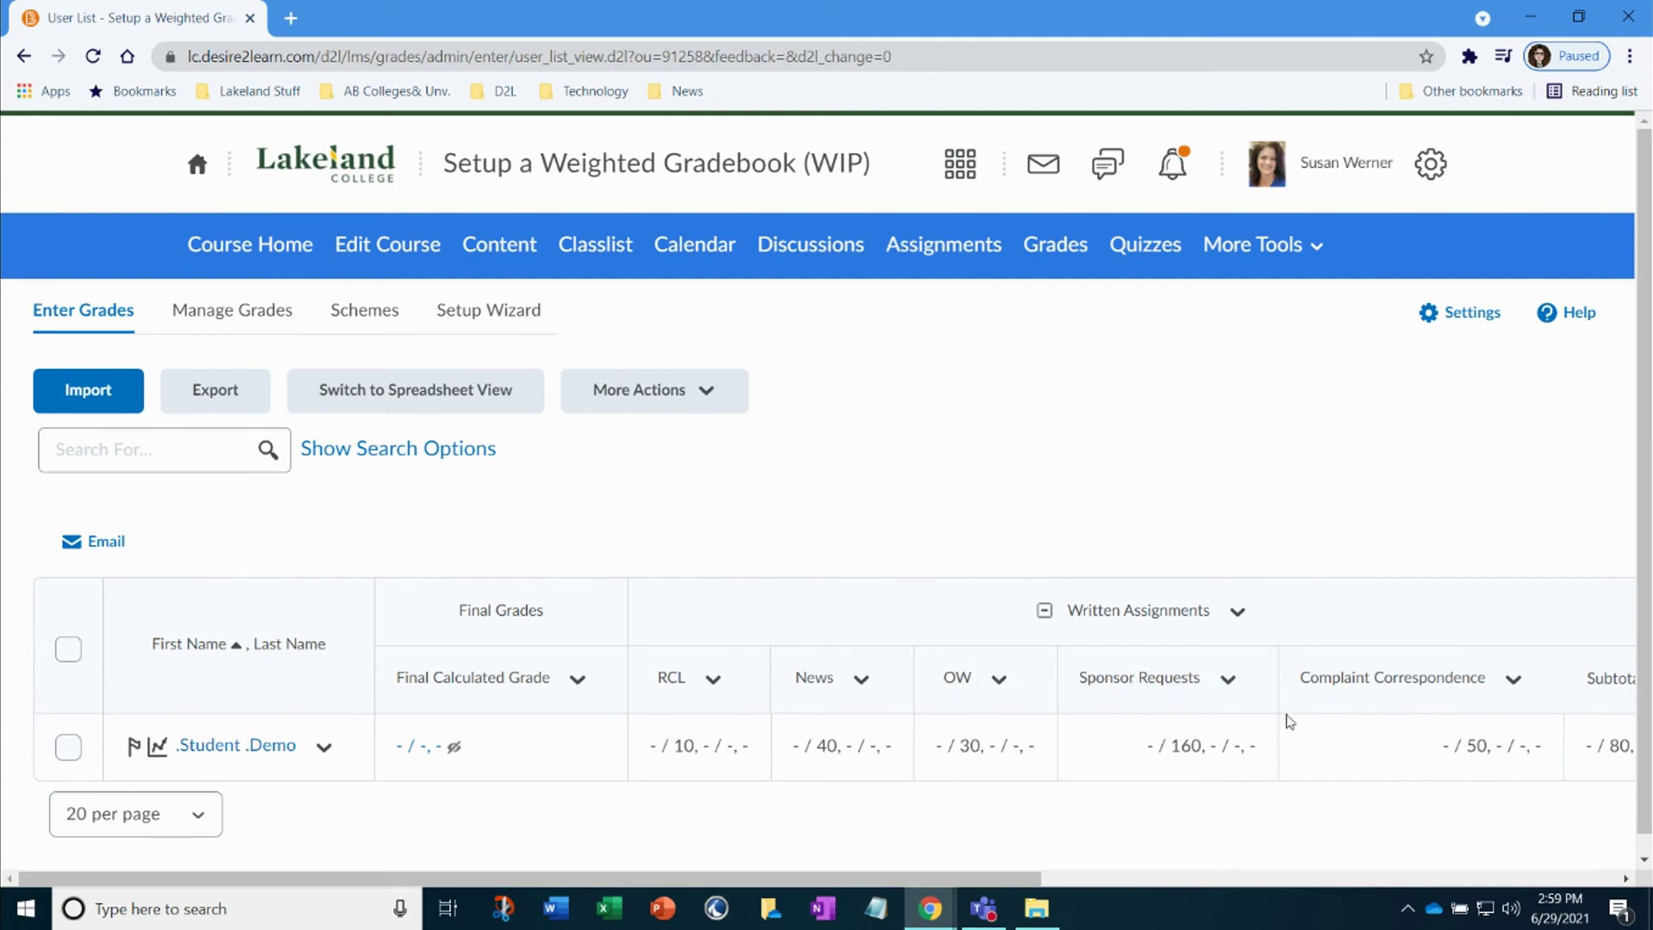
- Return to the grade management view and look over the list of grade items
click(365, 310)
click(213, 306)
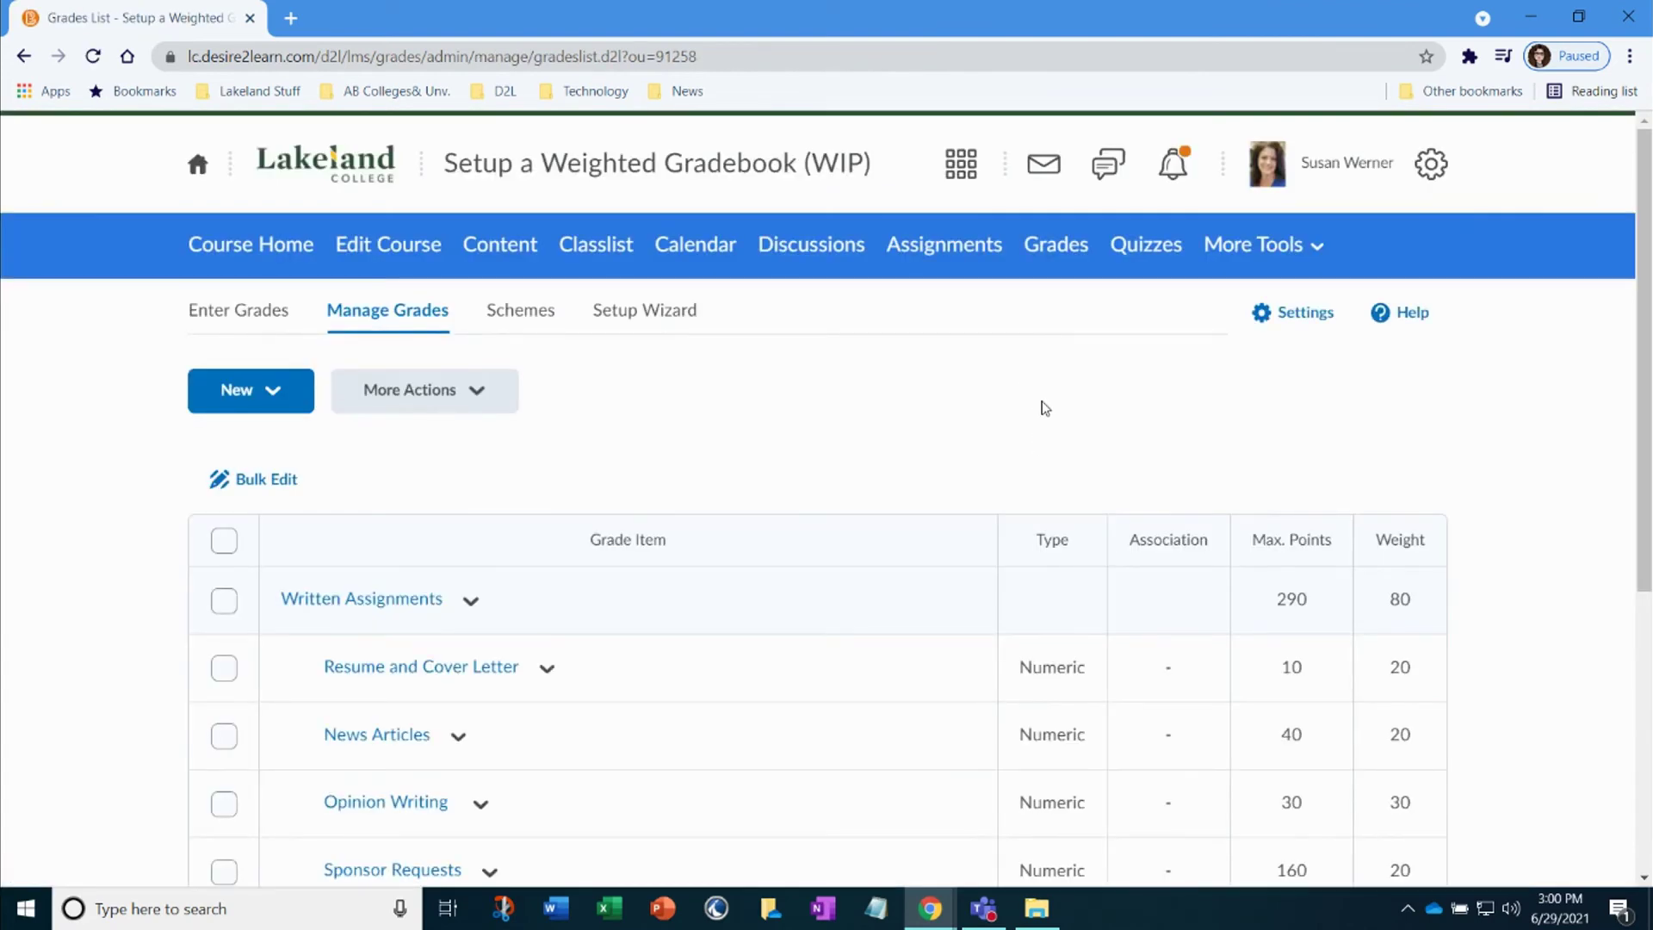
scroll(1044, 408, down, 1)
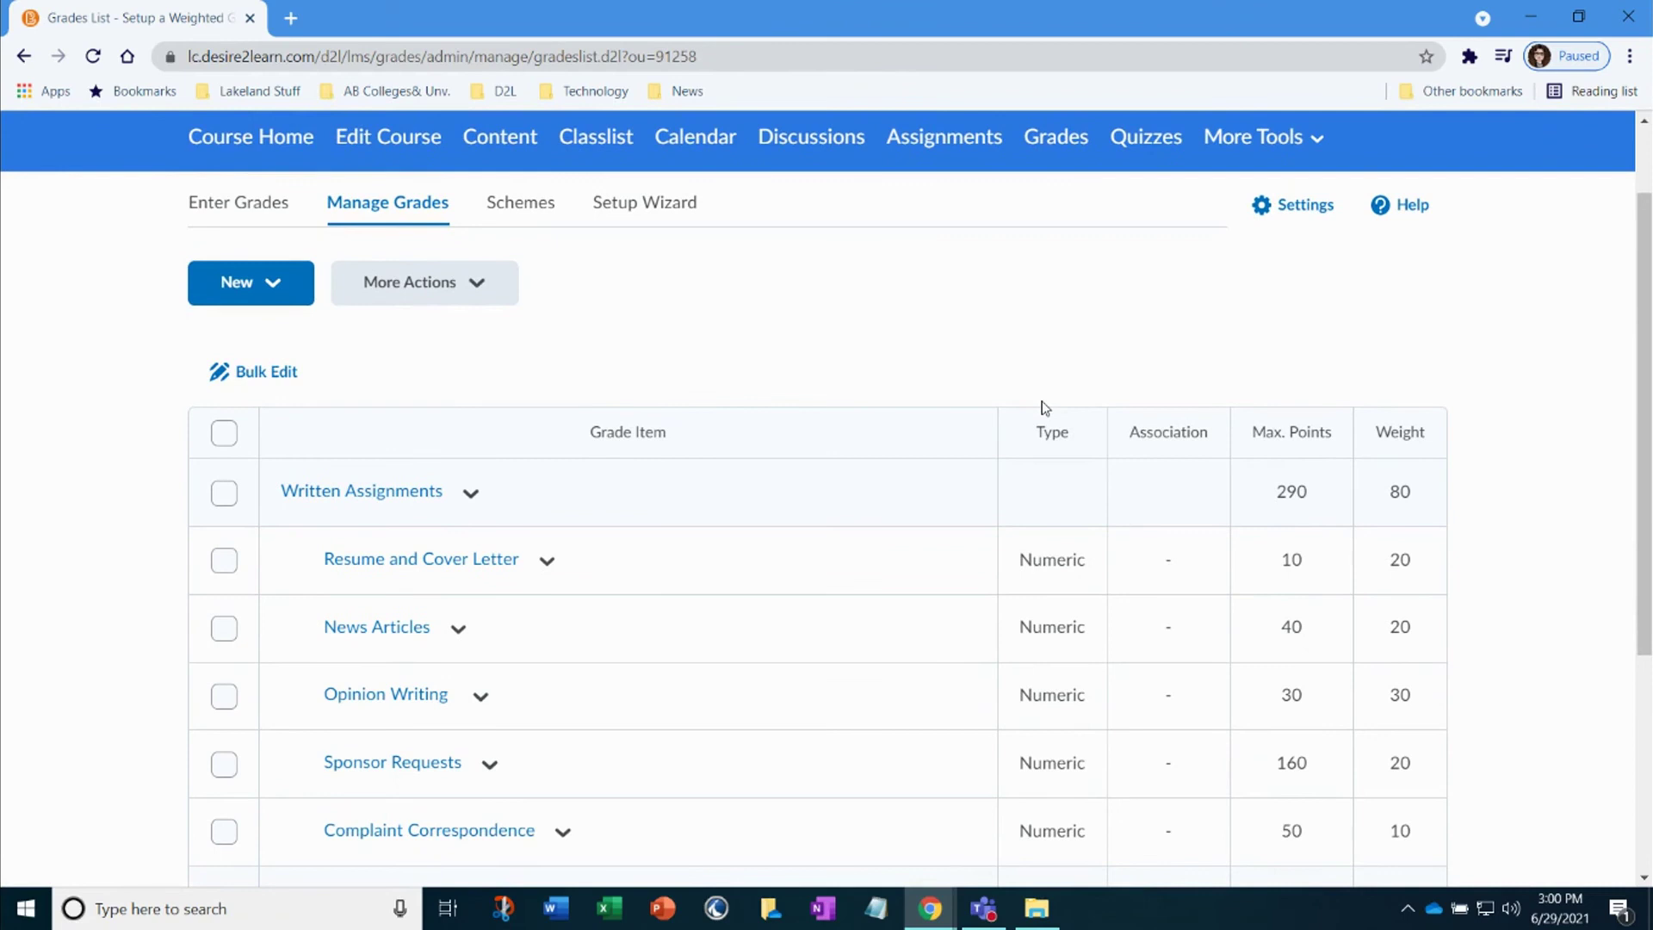